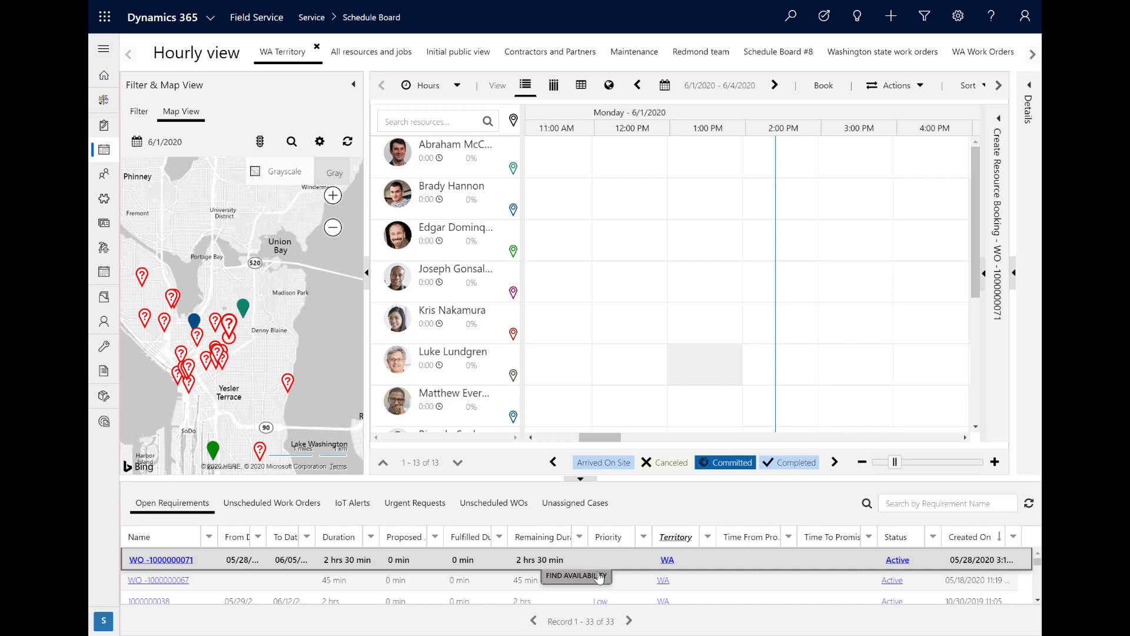
{"action": "left_click", "coordinate": [599, 576]}
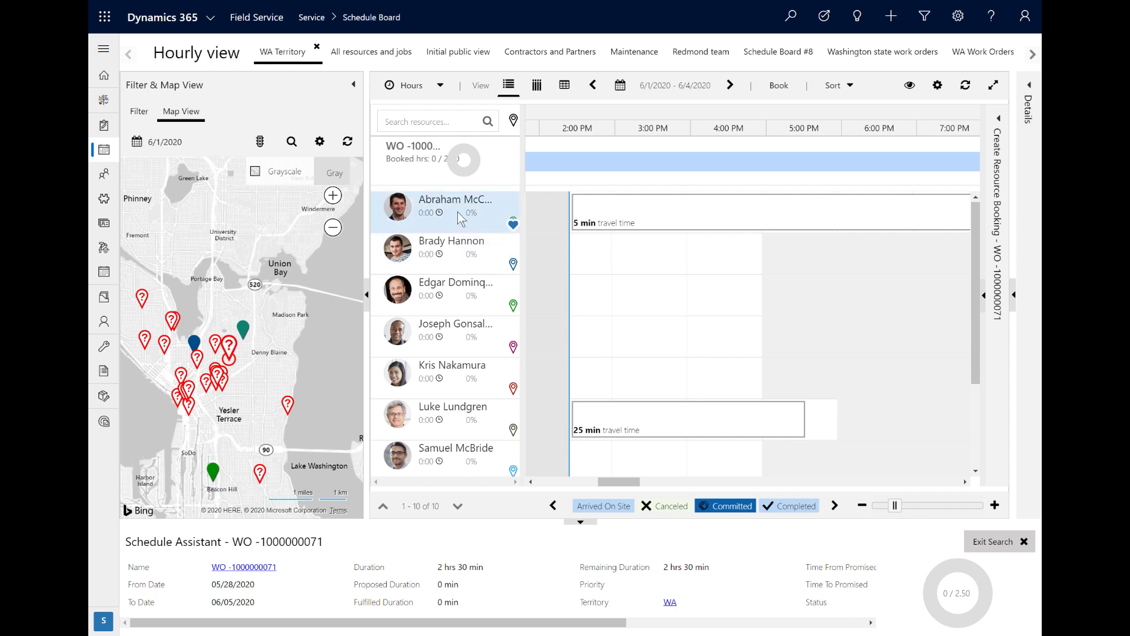
Step: Scroll the availability timeline across 6/1 and 6/2 and select the first technician as the candidate
{"action": "left_click_drag", "start_coordinate": [506, 222], "coordinate": [861, 291]}
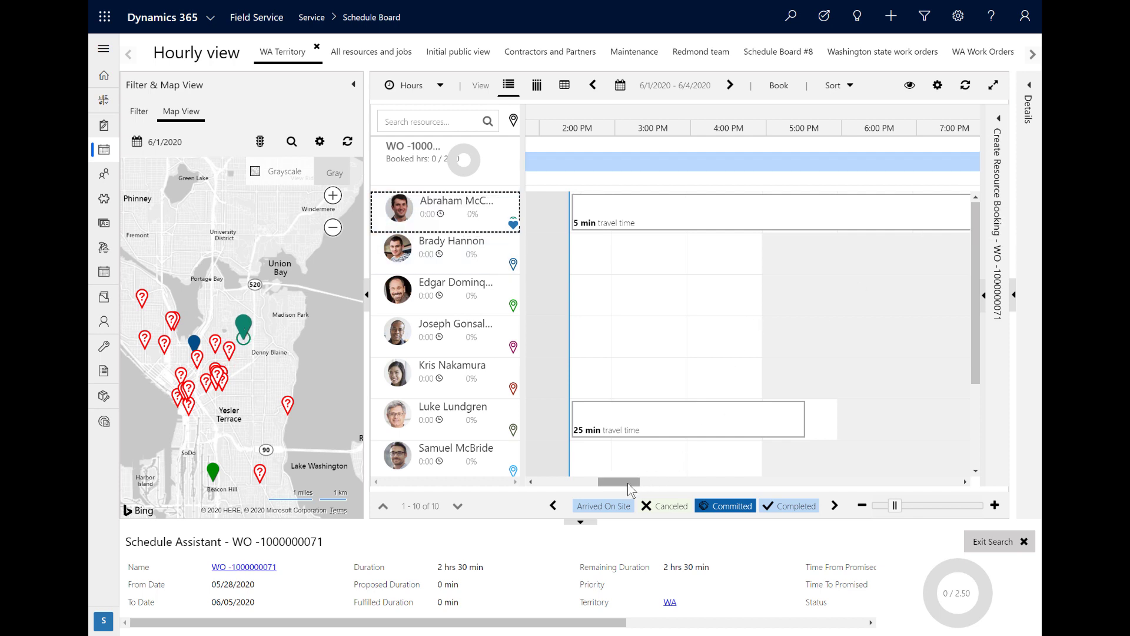
{"action": "left_click_drag", "start_coordinate": [628, 489], "coordinate": [691, 495]}
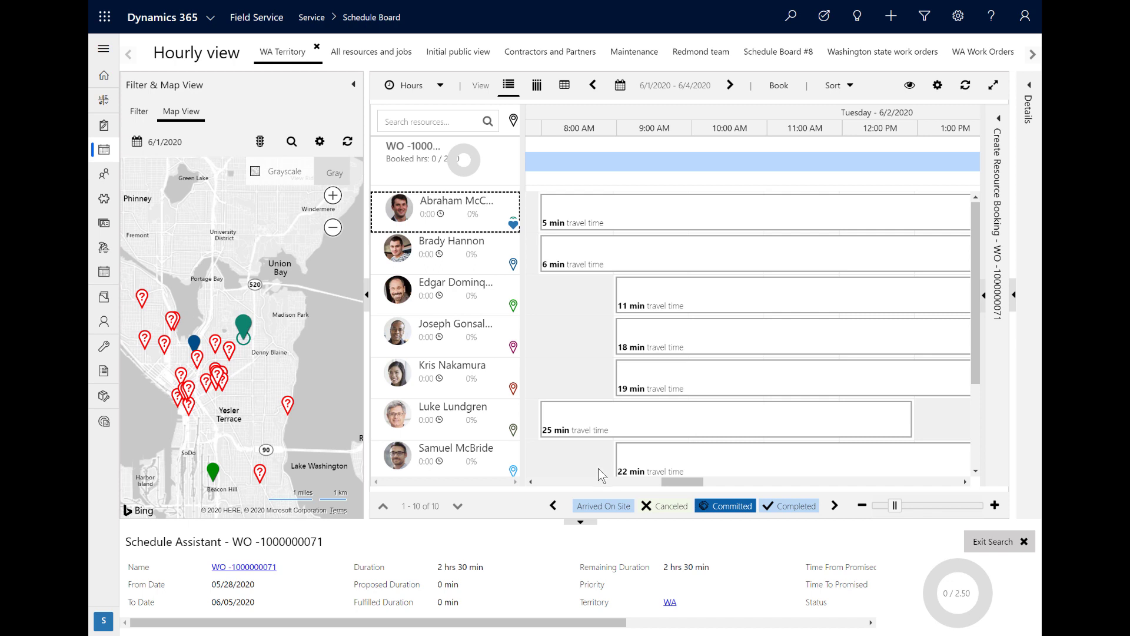
{"action": "left_click_drag", "start_coordinate": [668, 487], "coordinate": [619, 475]}
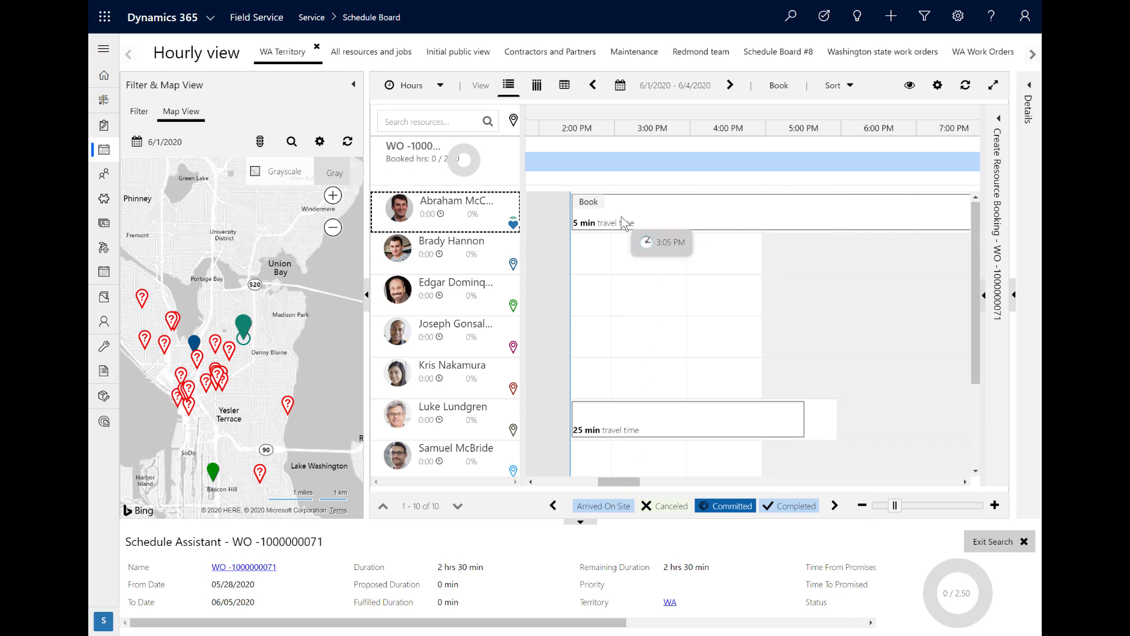
{"action": "left_click", "coordinate": [594, 210]}
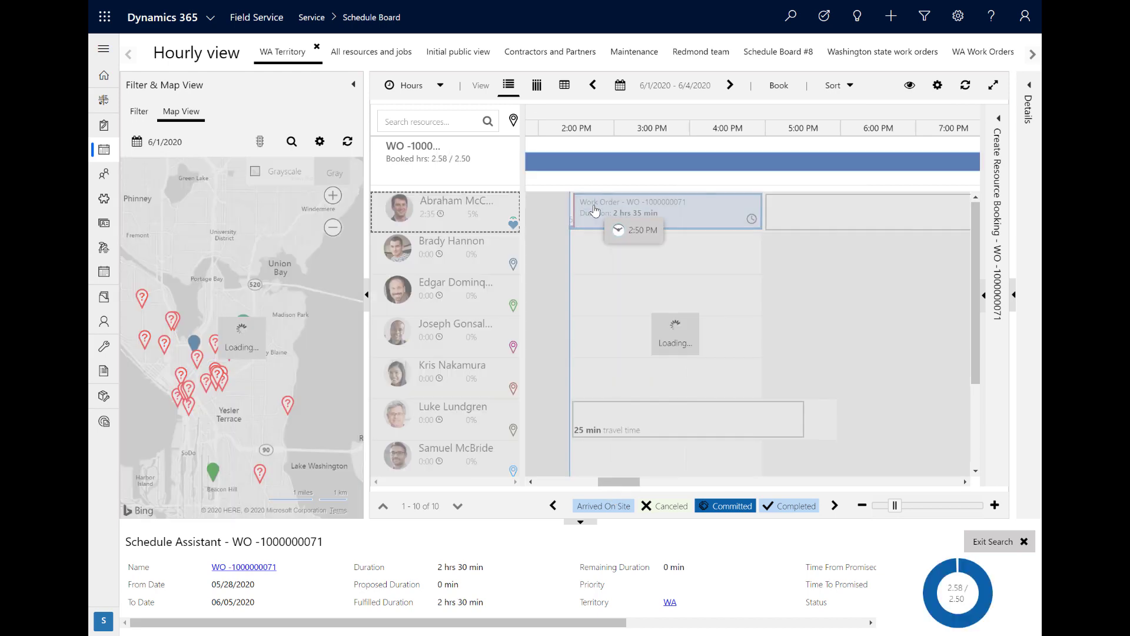
{"action": "mouse_move", "coordinate": [595, 210]}
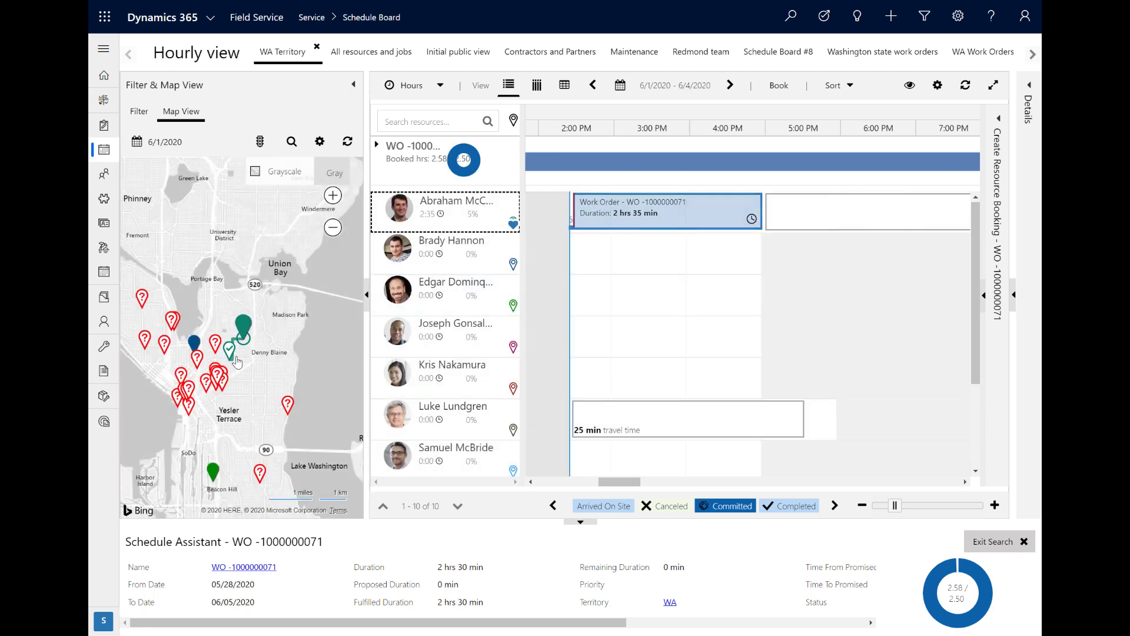
{"action": "scroll", "coordinate": [262, 393], "scroll_direction": "up", "scroll_amount": 2}
{"action": "left_click_drag", "start_coordinate": [251, 354], "coordinate": [264, 363]}
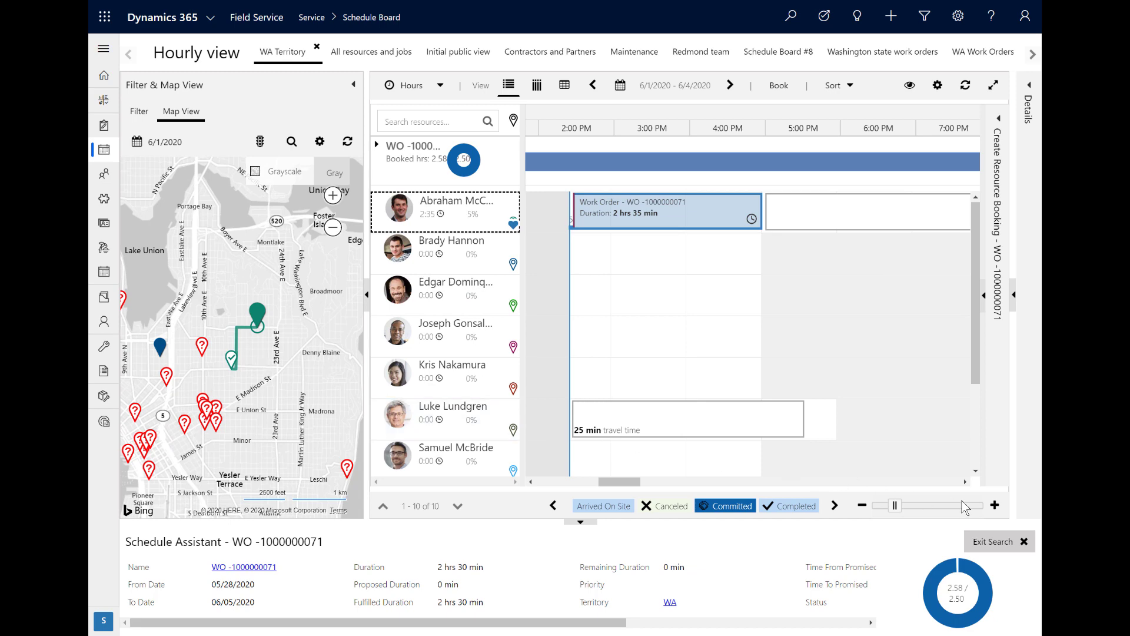
{"action": "left_click", "coordinate": [993, 542]}
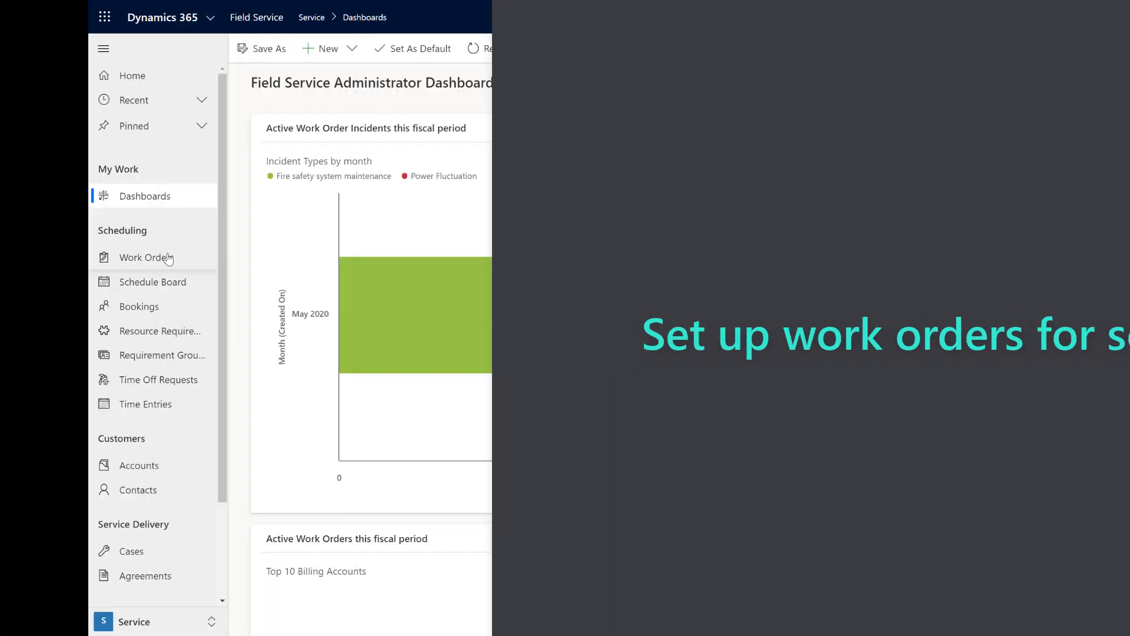
{"action": "left_click", "coordinate": [167, 257]}
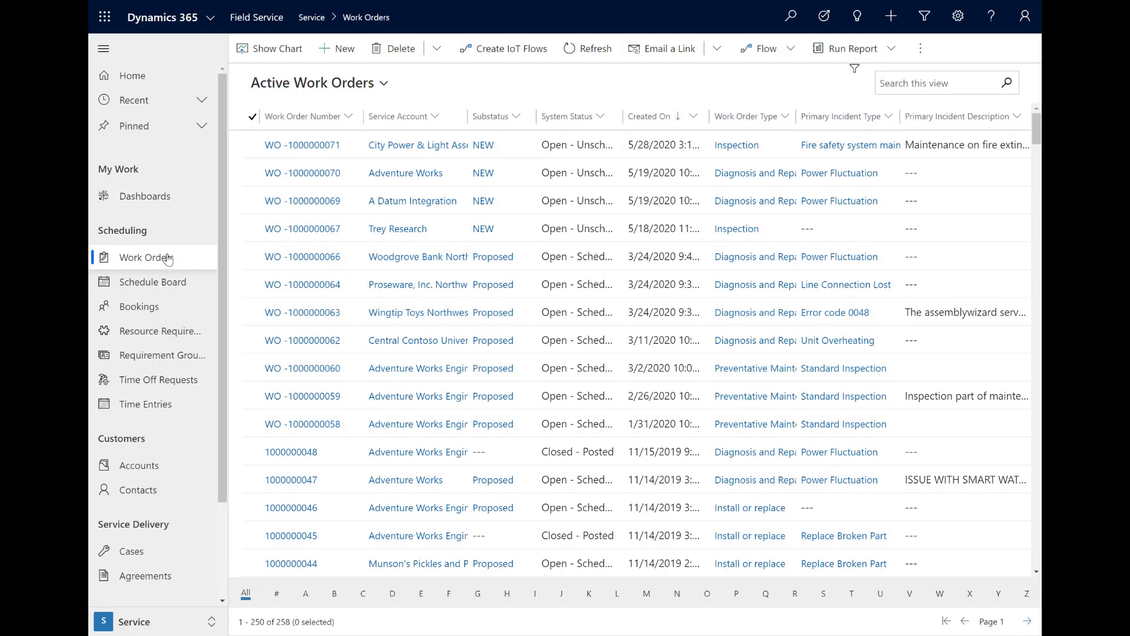
{"action": "left_click", "coordinate": [347, 50]}
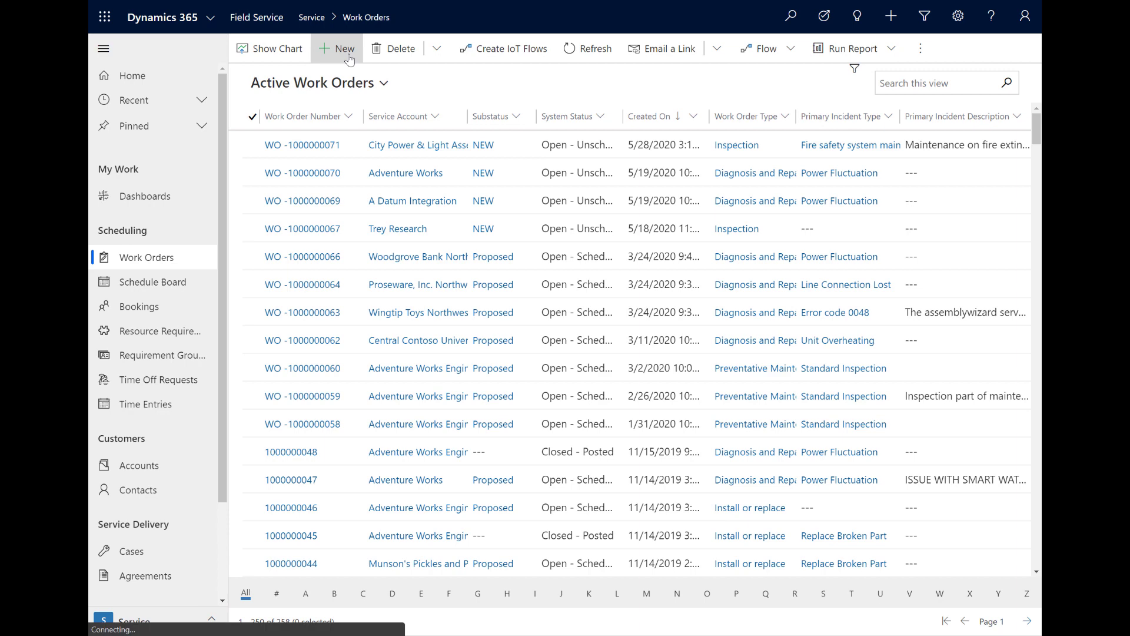
{"action": "left_click", "coordinate": [108, 51]}
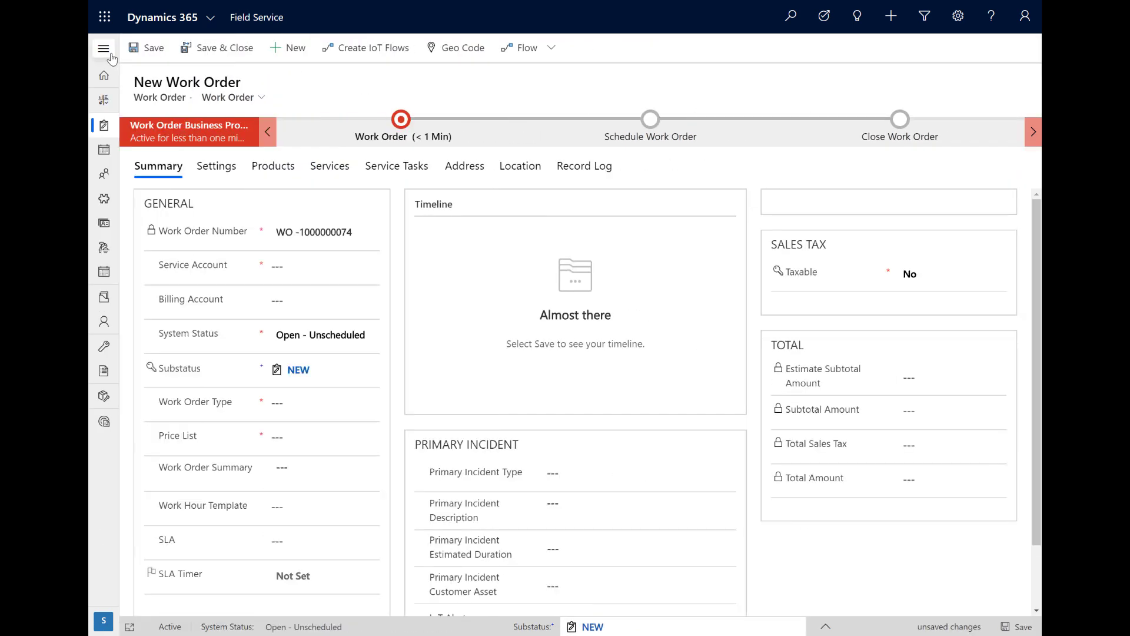
Step: Set City Power & Light Assembly as the work order's service account
{"action": "left_click", "coordinate": [282, 300]}
{"action": "left_click", "coordinate": [292, 269]}
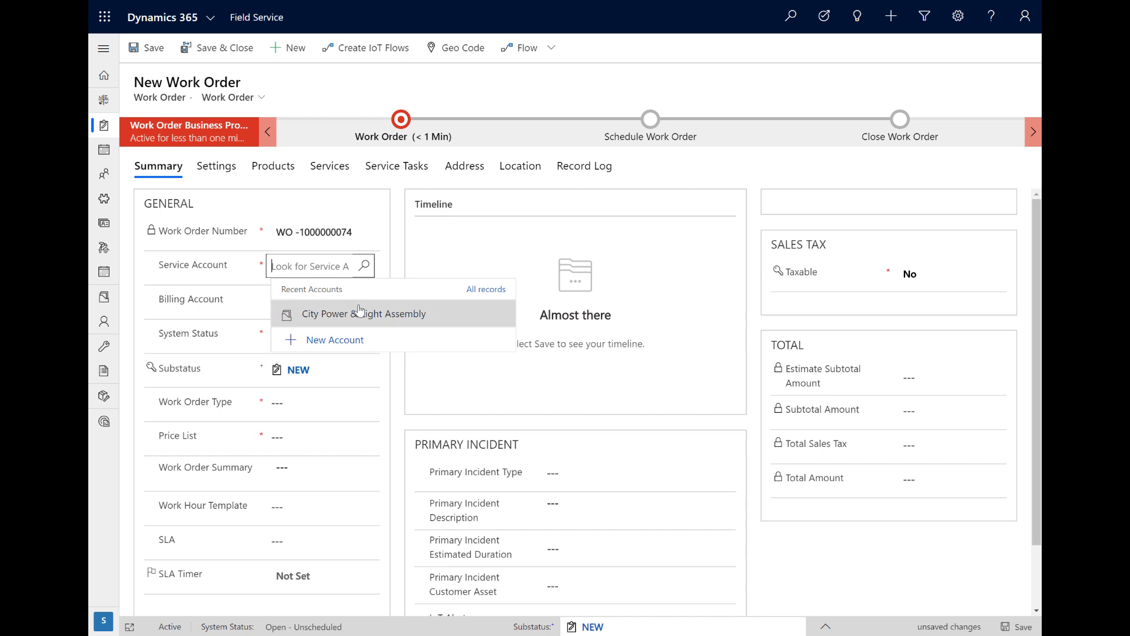
{"action": "left_click", "coordinate": [359, 310]}
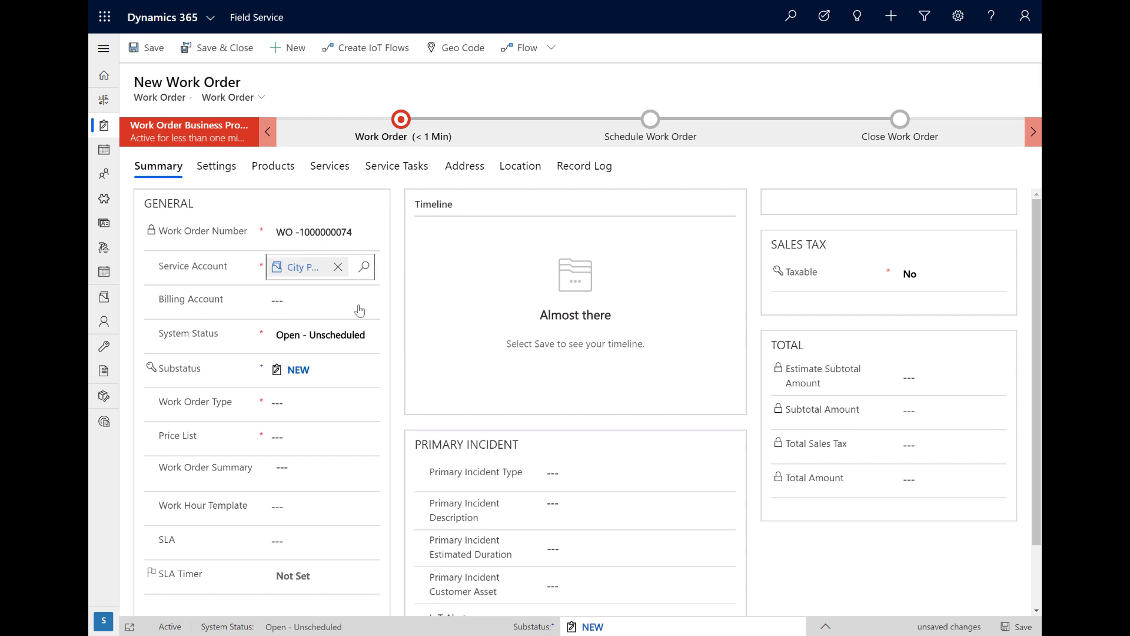
{"action": "left_click", "coordinate": [397, 288]}
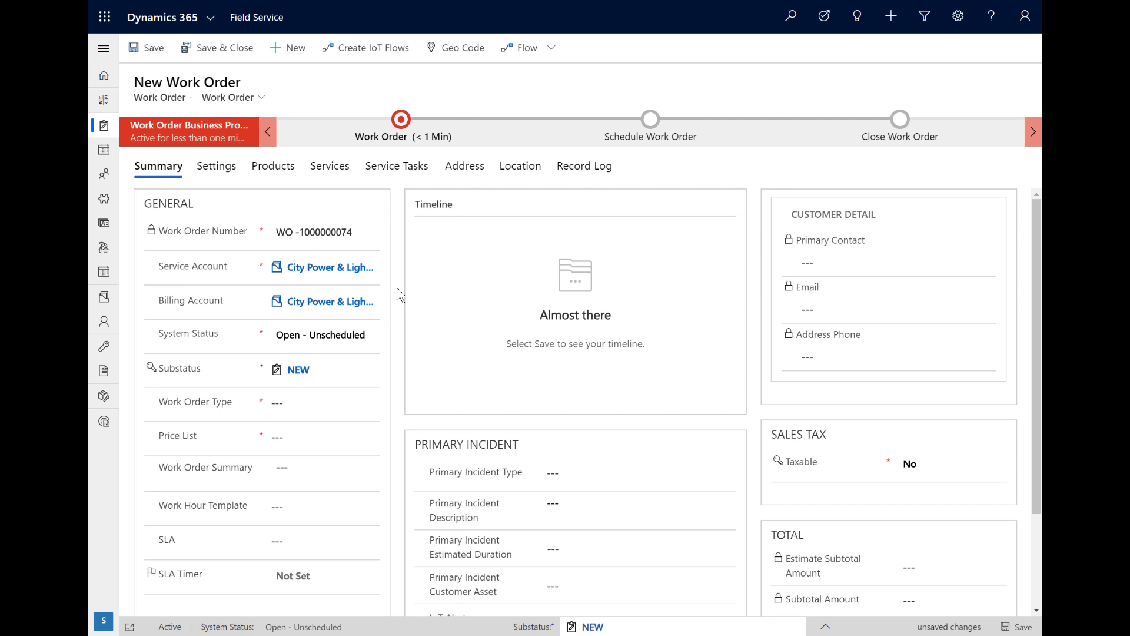
Step: Choose Fire safety system maintenance as the primary incident type and show the Address tab
{"action": "left_click", "coordinate": [591, 473]}
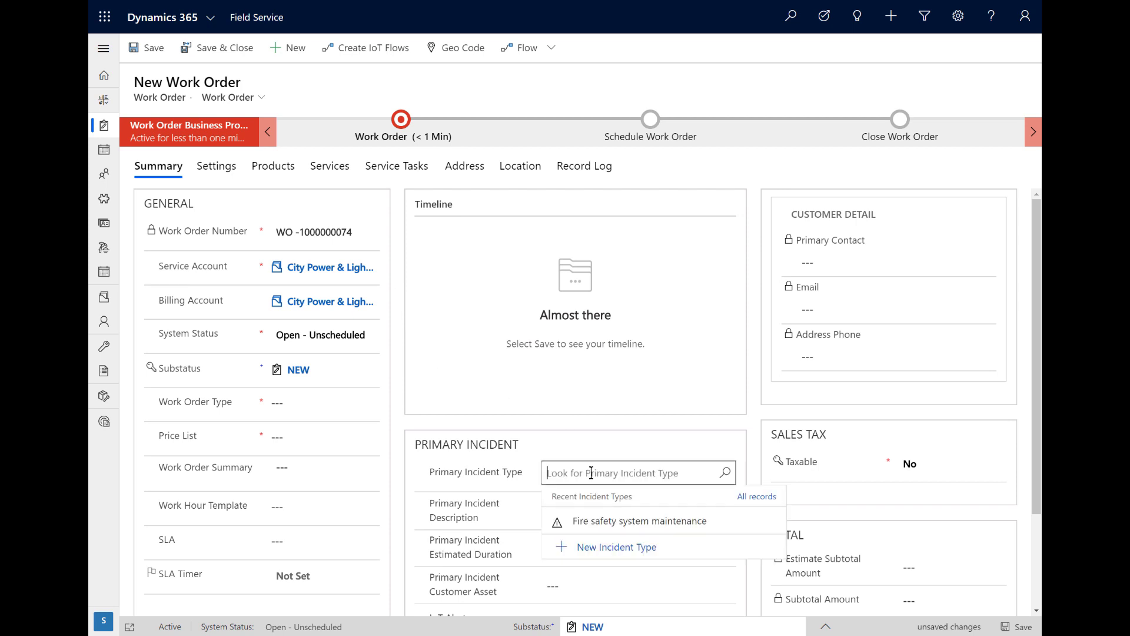
{"action": "left_click", "coordinate": [618, 520]}
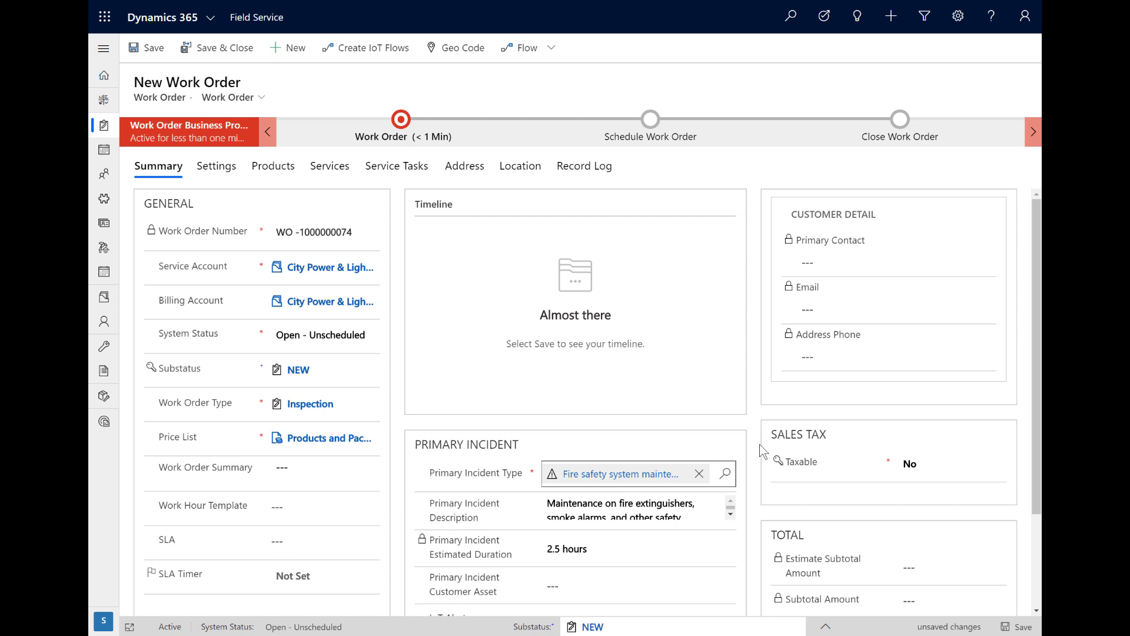
{"action": "left_click", "coordinate": [730, 514]}
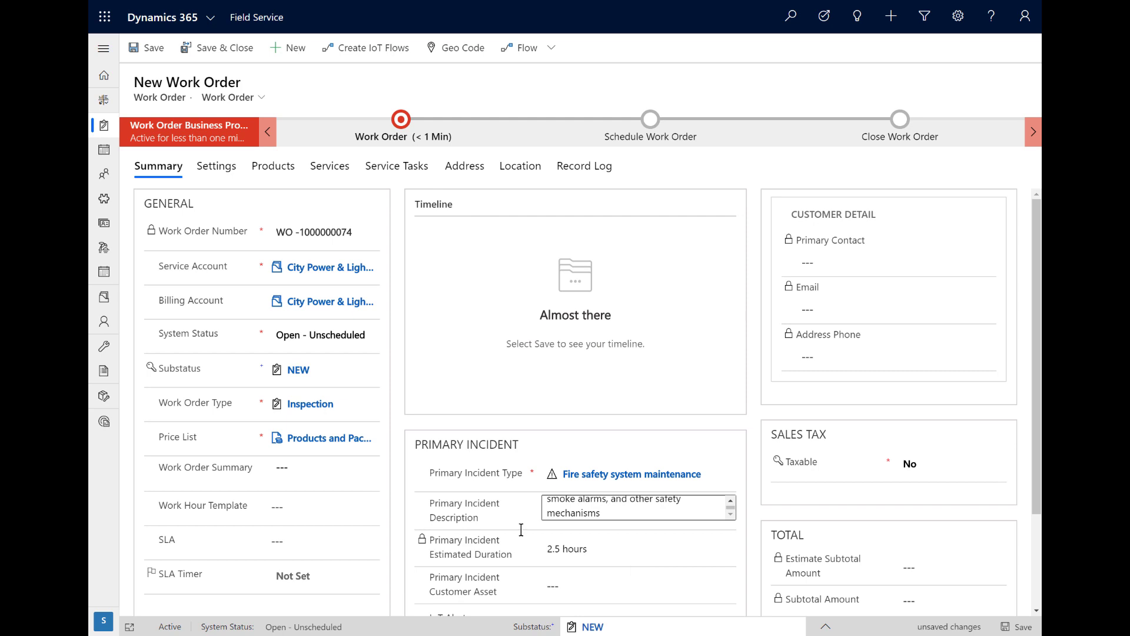
{"action": "left_click", "coordinate": [460, 171]}
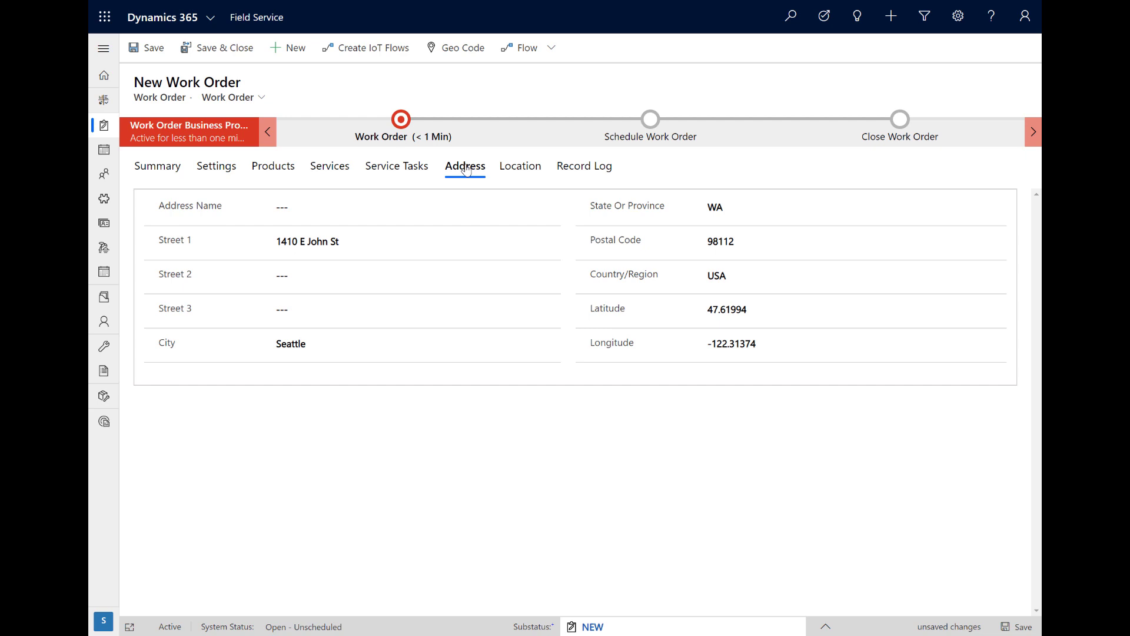
Step: Zoom in on the work order's pinned Seattle location on the map, then return to Summary
{"action": "left_click", "coordinate": [518, 172]}
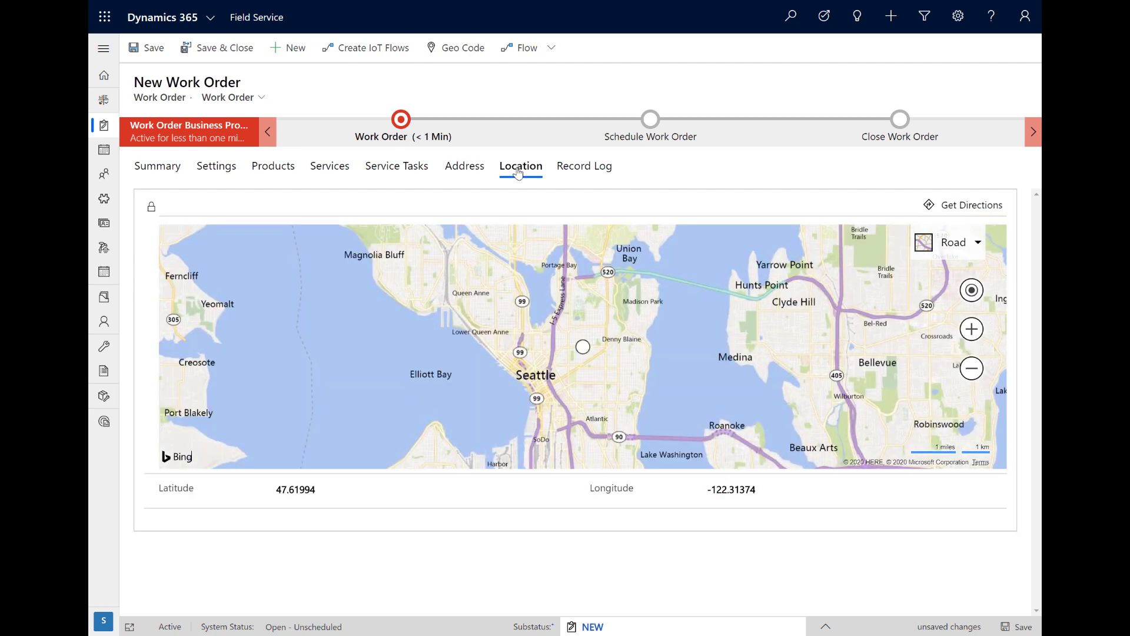
{"action": "scroll", "coordinate": [597, 362], "scroll_direction": "up", "scroll_amount": 2}
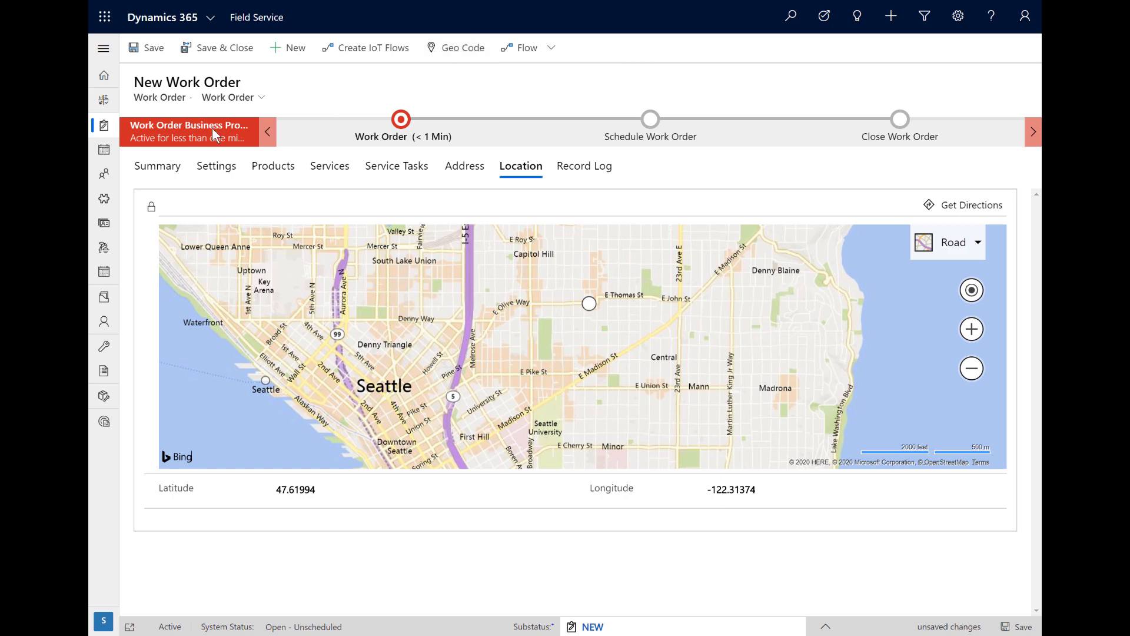
{"action": "left_click", "coordinate": [159, 168]}
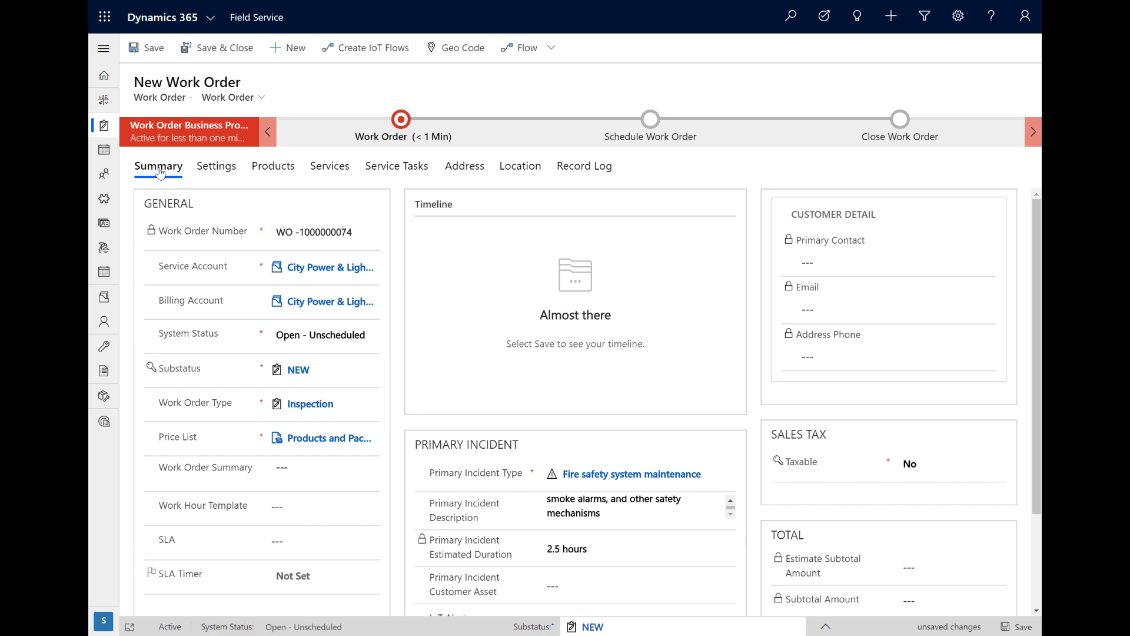
Step: Set the date window to 6/1/2020 through 6/5/2020 in the work order's Settings
{"action": "left_click", "coordinate": [213, 168]}
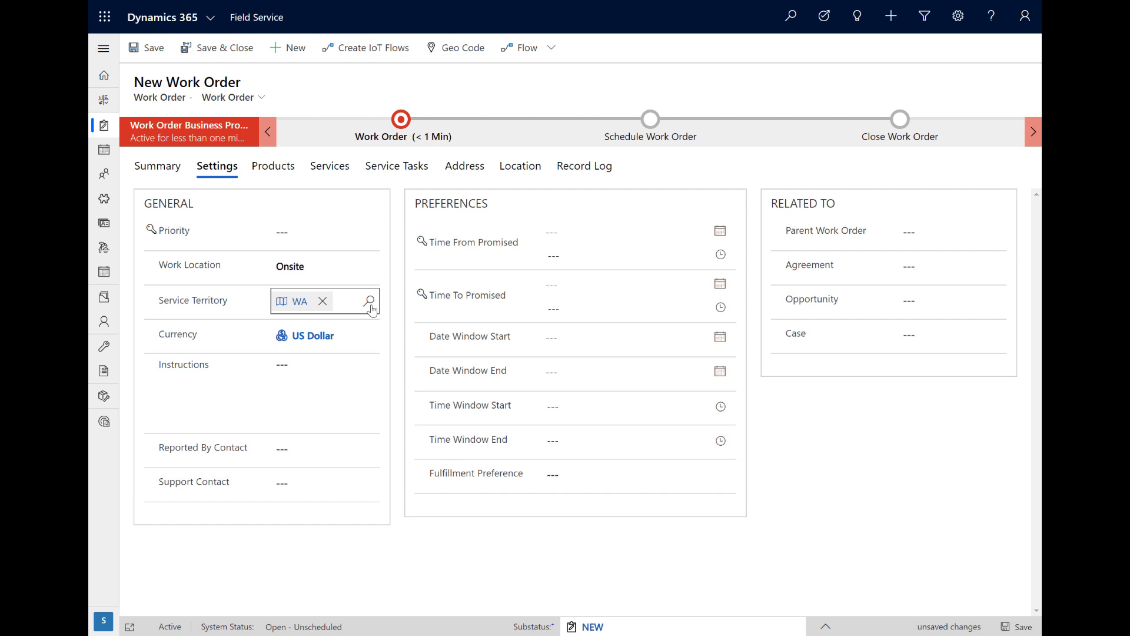
{"action": "left_click", "coordinate": [569, 337]}
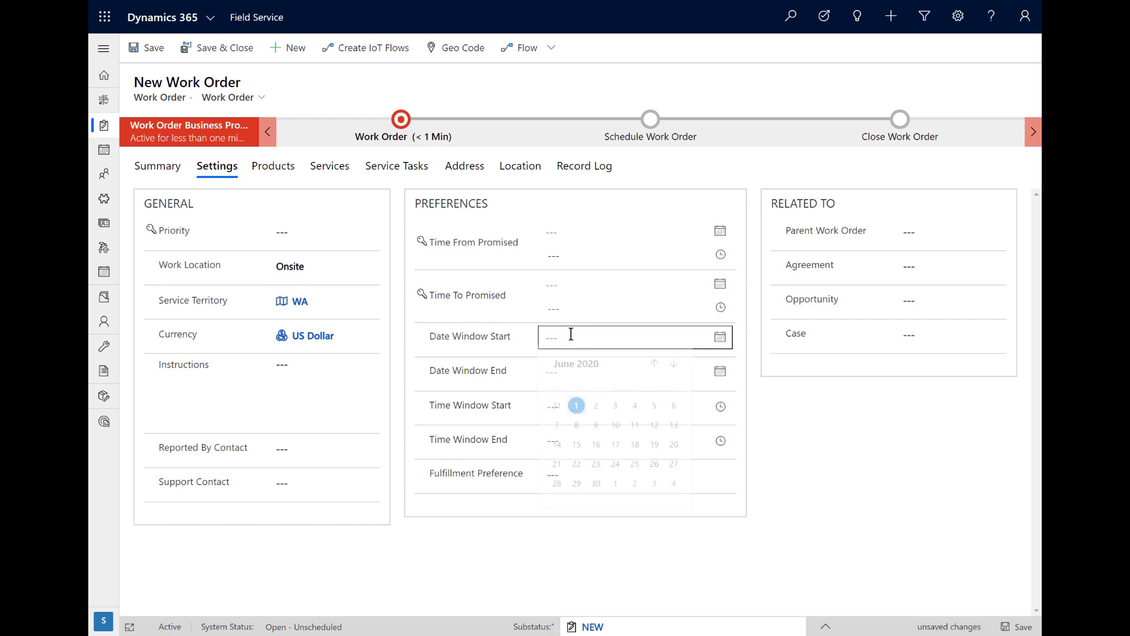
{"action": "left_click", "coordinate": [576, 409]}
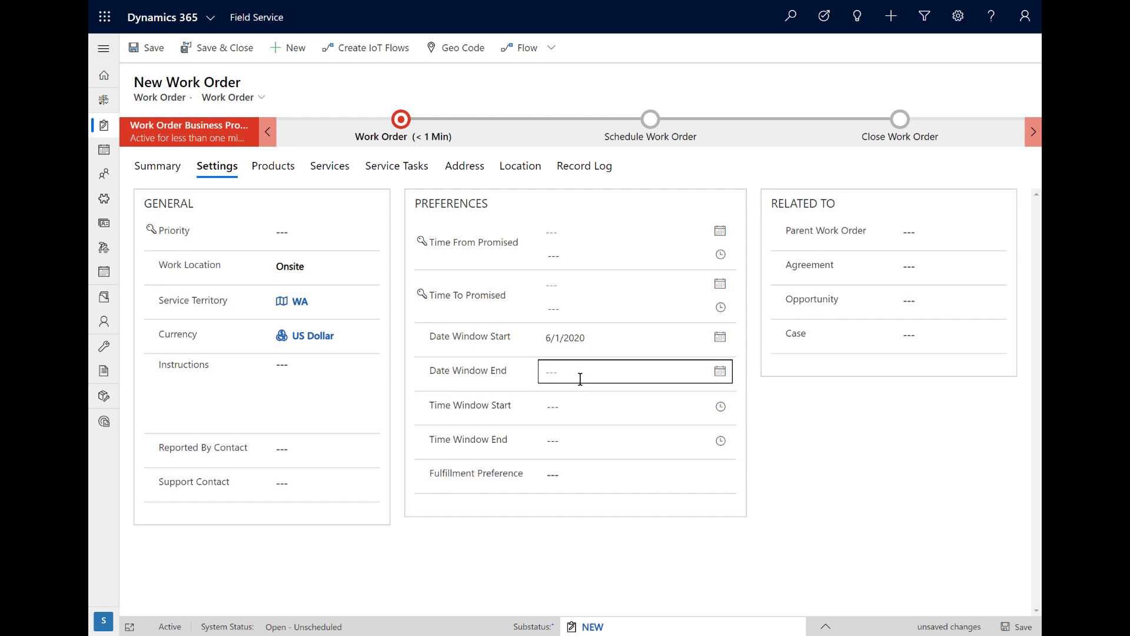
{"action": "left_click", "coordinate": [580, 377]}
{"action": "left_click", "coordinate": [654, 444]}
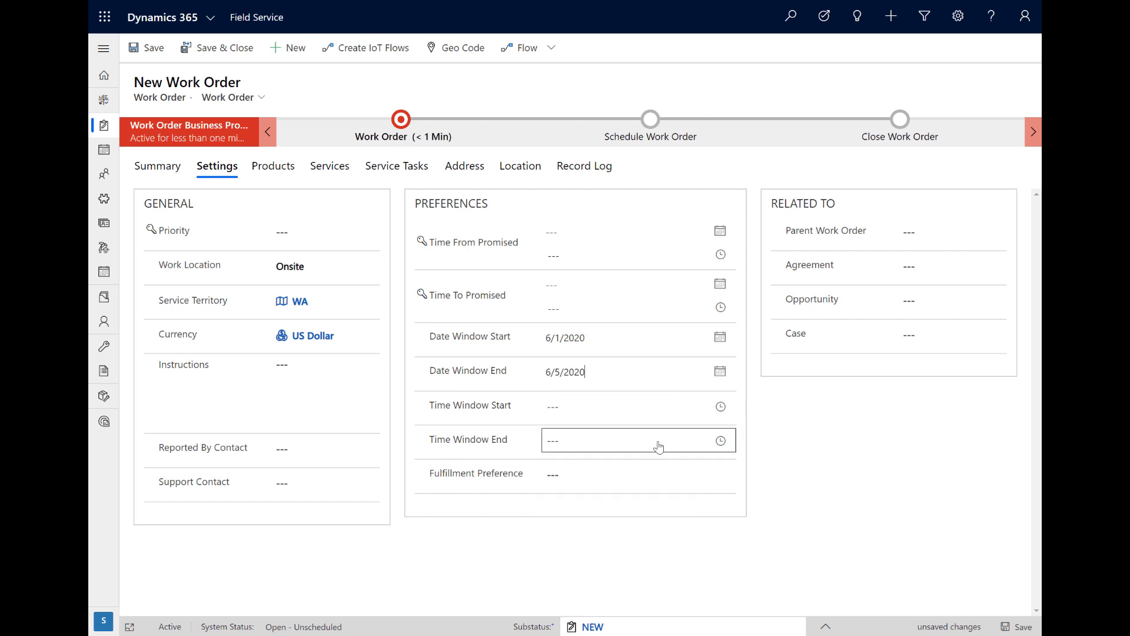
Step: Set the promised times from 6/1/2020 to 6/2/2020 at 5:00 PM
{"action": "left_click", "coordinate": [595, 238]}
{"action": "left_click", "coordinate": [576, 305]}
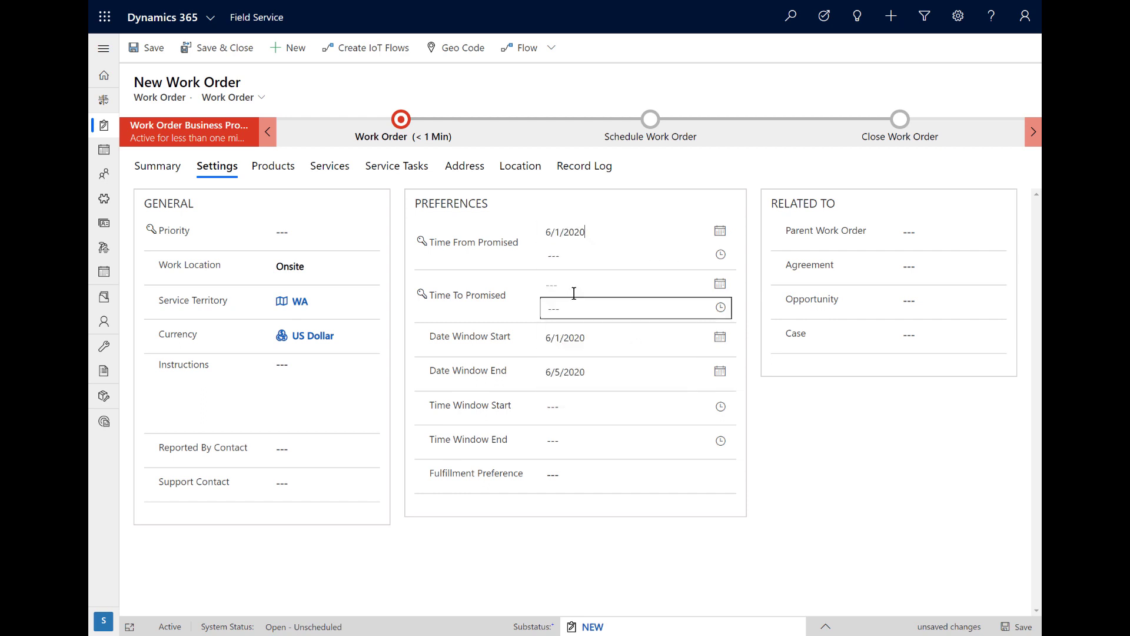
{"action": "left_click", "coordinate": [575, 278]}
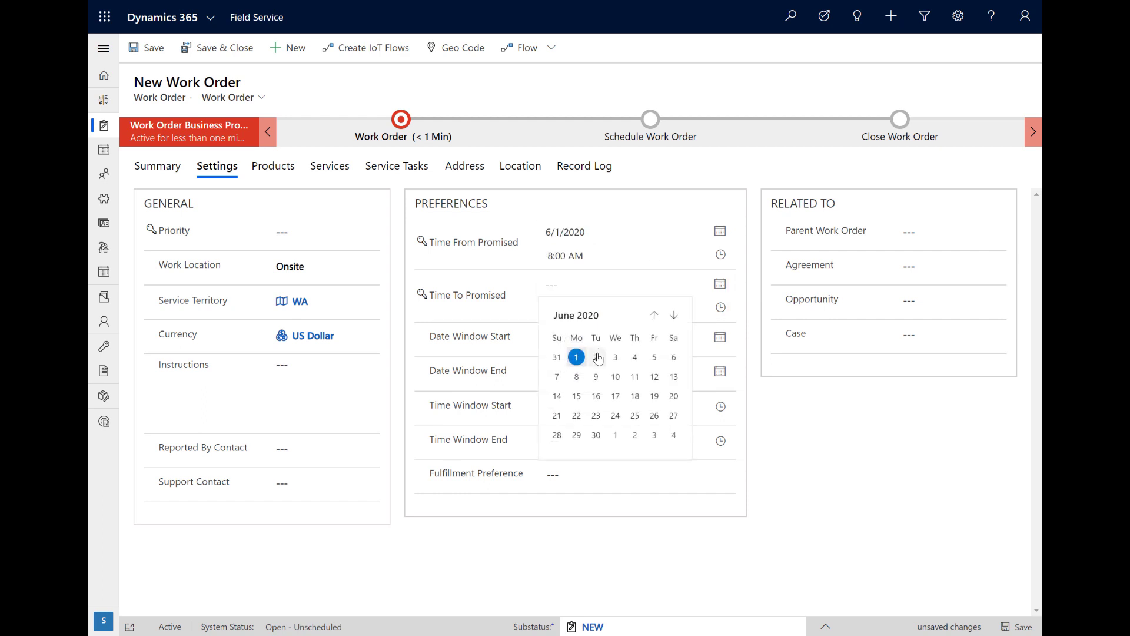
{"action": "left_click", "coordinate": [595, 356]}
{"action": "left_click", "coordinate": [597, 310]}
{"action": "left_click", "coordinate": [719, 308]}
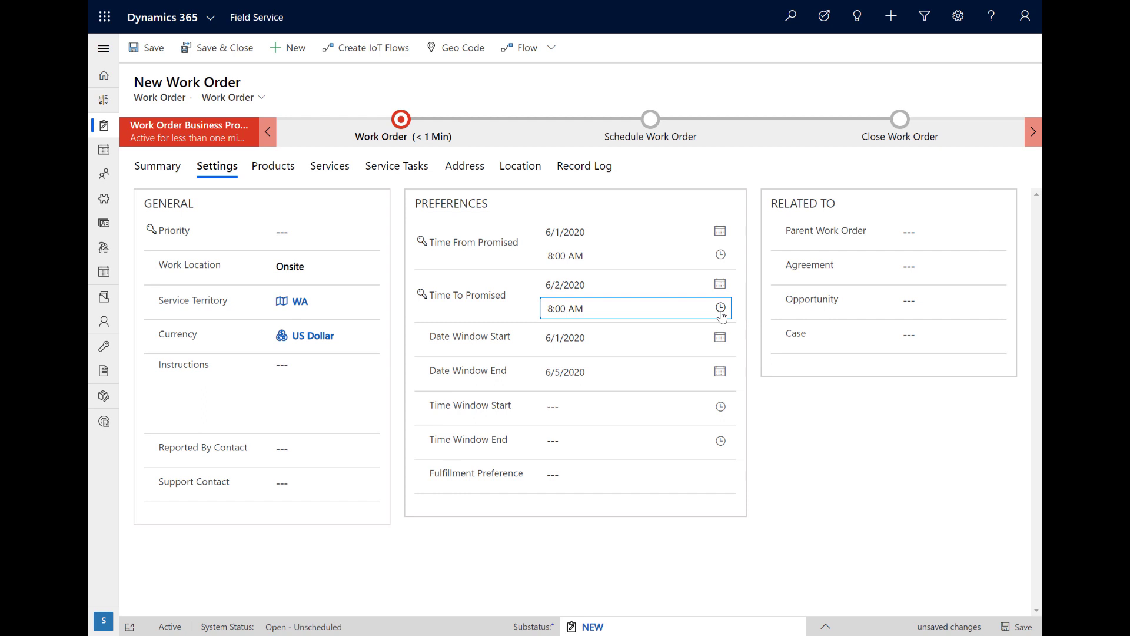
{"action": "scroll", "coordinate": [650, 415], "scroll_direction": "down", "scroll_amount": 8}
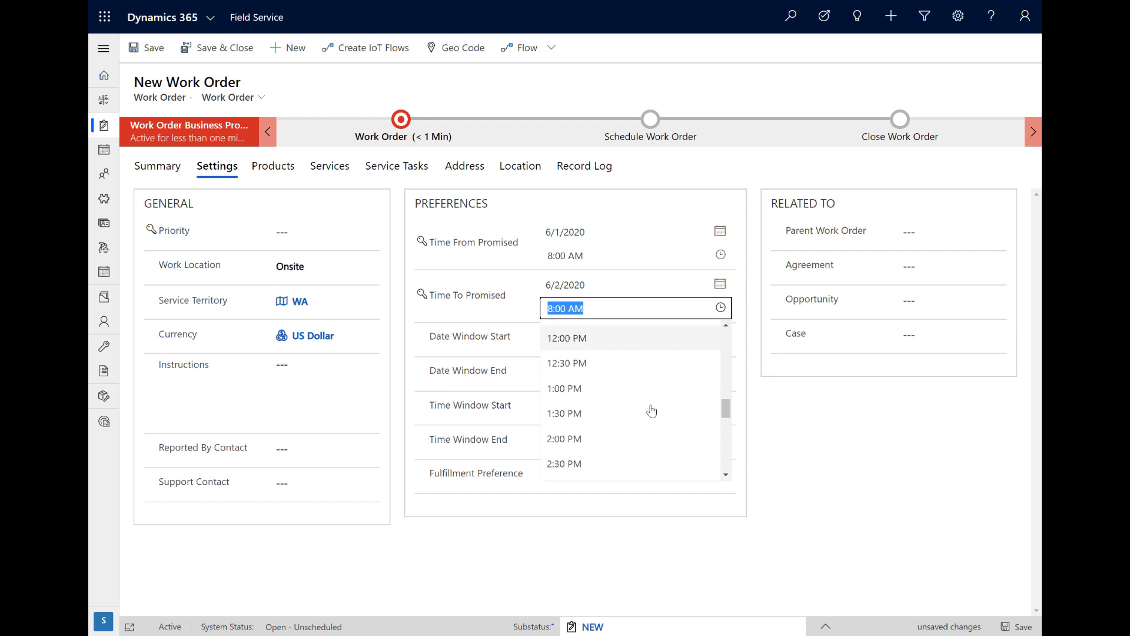
{"action": "scroll", "coordinate": [647, 412], "scroll_direction": "down", "scroll_amount": 1}
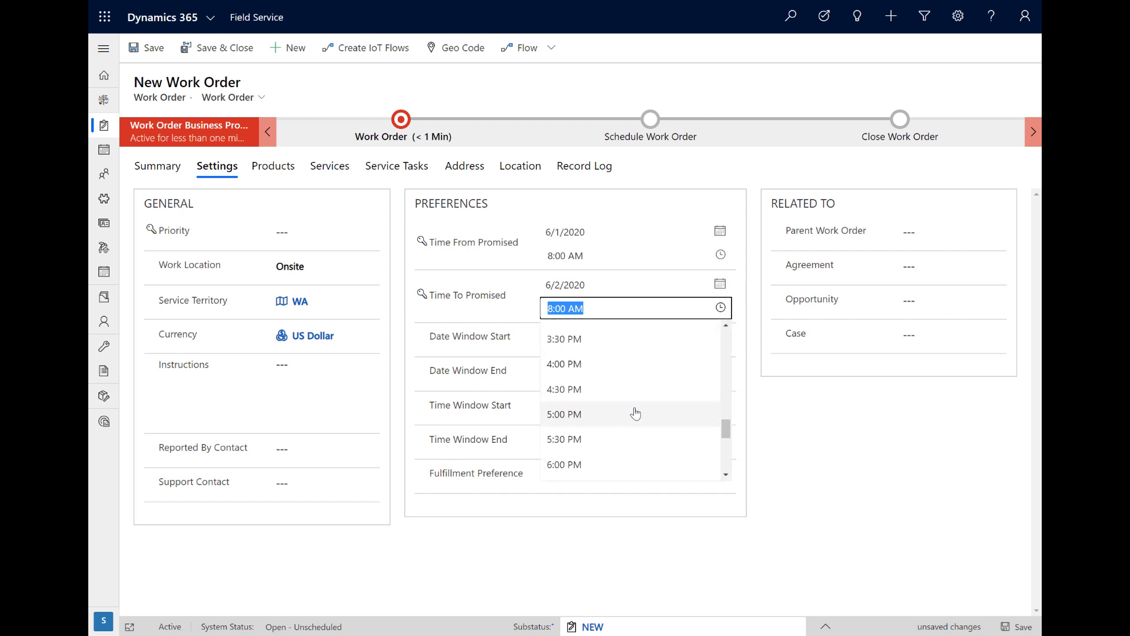
{"action": "left_click", "coordinate": [635, 412]}
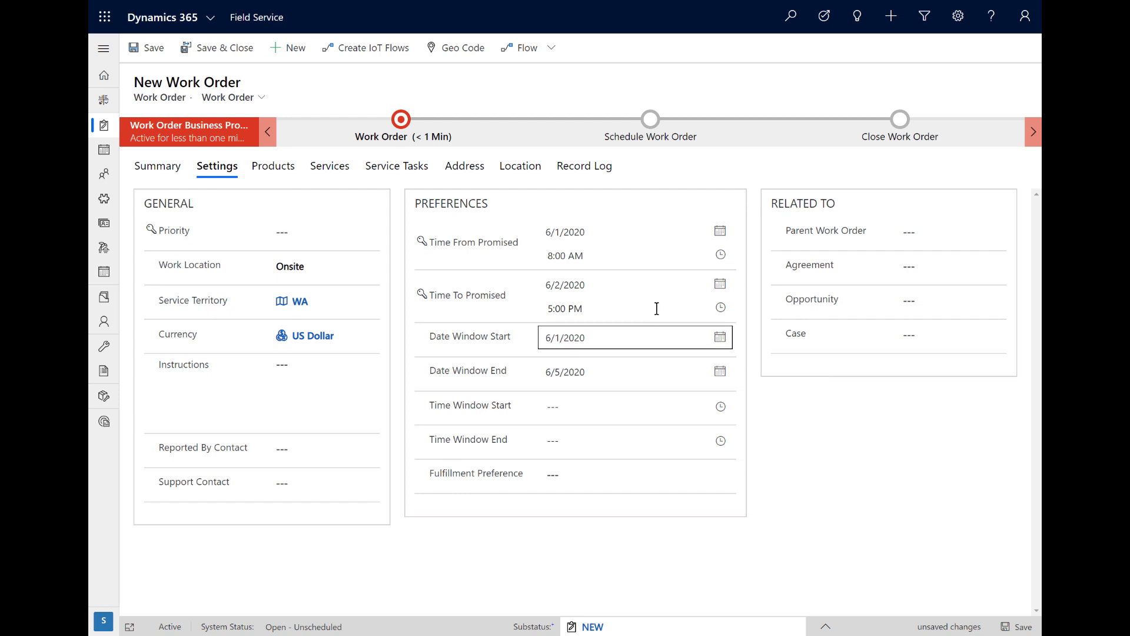
Step: Delete the Time From and Time To Promised values, leaving them empty
{"action": "left_click", "coordinate": [676, 309]}
{"action": "left_click_drag", "start_coordinate": [686, 310], "coordinate": [796, 386]}
{"action": "left_click", "coordinate": [677, 308]}
{"action": "left_click", "coordinate": [677, 285]}
{"action": "left_click_drag", "start_coordinate": [588, 285], "coordinate": [540, 285]}
{"action": "key", "text": "BackSpace"}
{"action": "left_click_drag", "start_coordinate": [610, 234], "coordinate": [542, 233]}
{"action": "key", "text": "BackSpace"}
{"action": "left_click", "coordinate": [790, 463]}
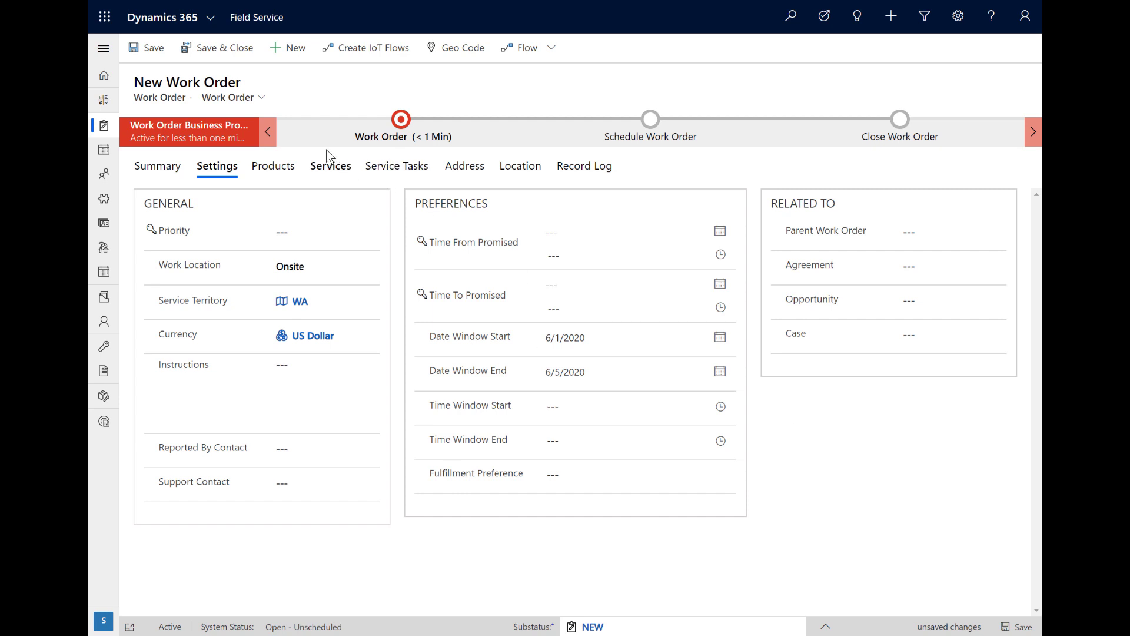
{"action": "left_click", "coordinate": [151, 59]}
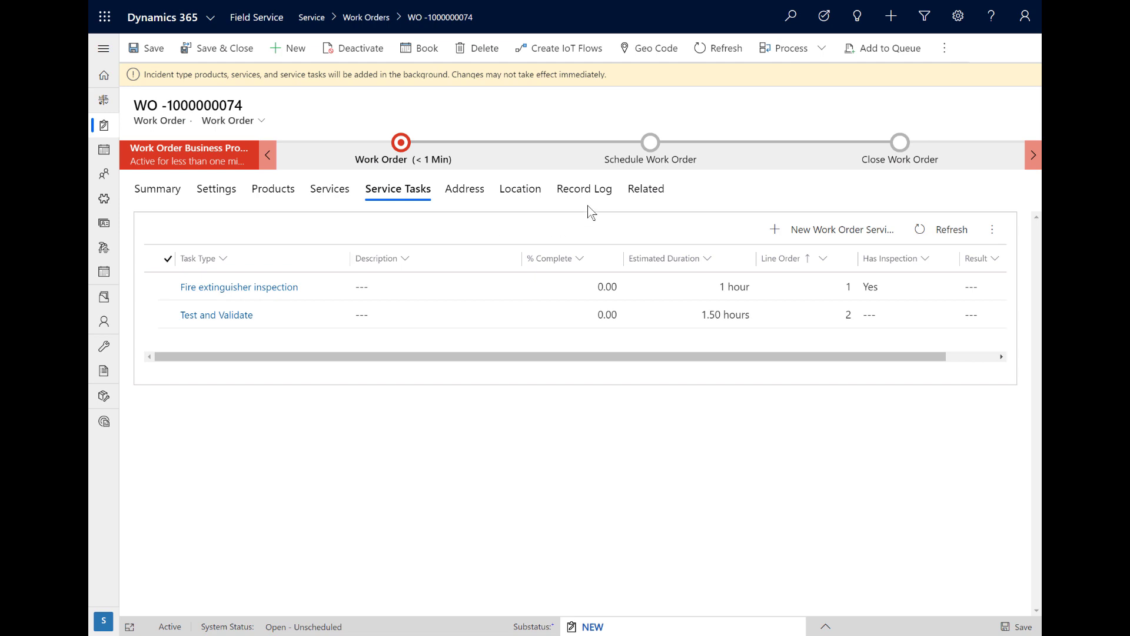
{"action": "left_click", "coordinate": [643, 189]}
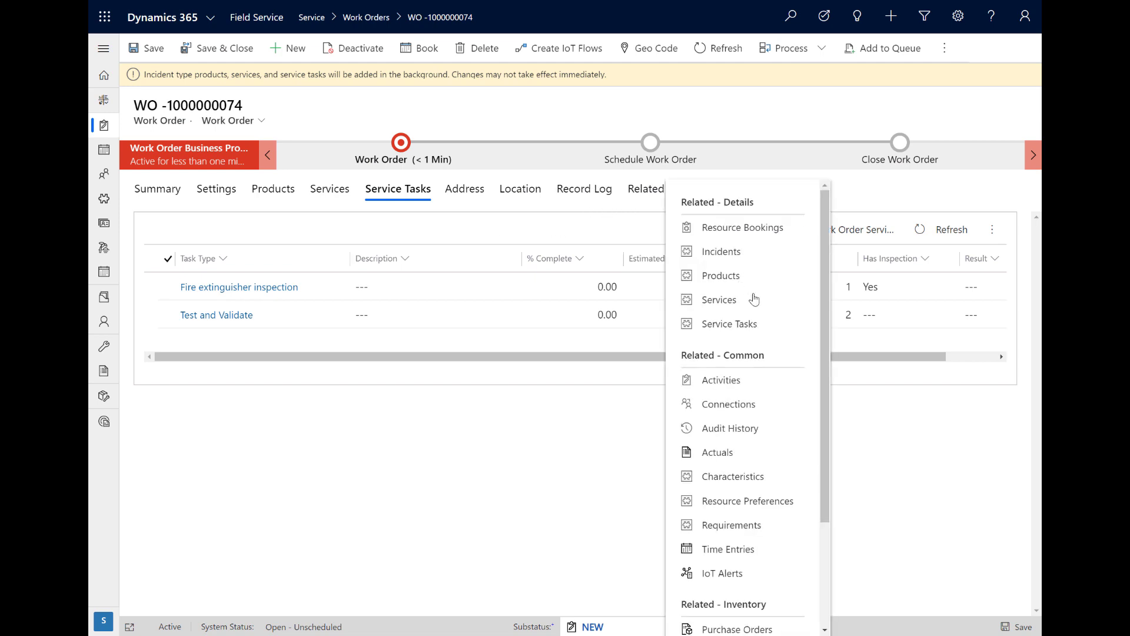
{"action": "left_click", "coordinate": [752, 534]}
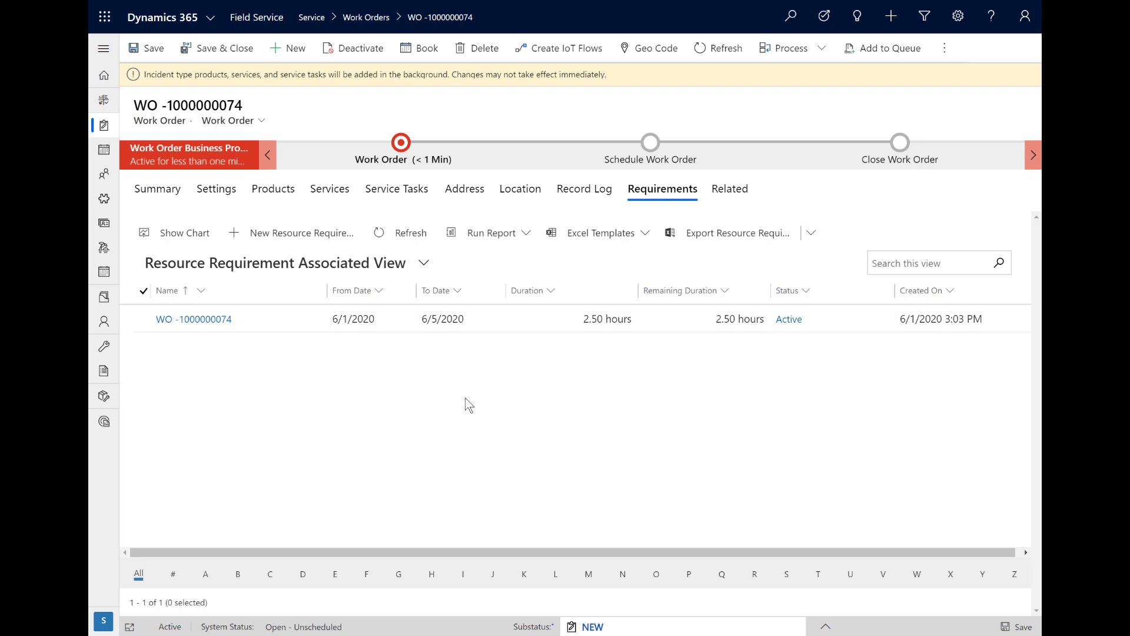
{"action": "double_click", "coordinate": [523, 323]}
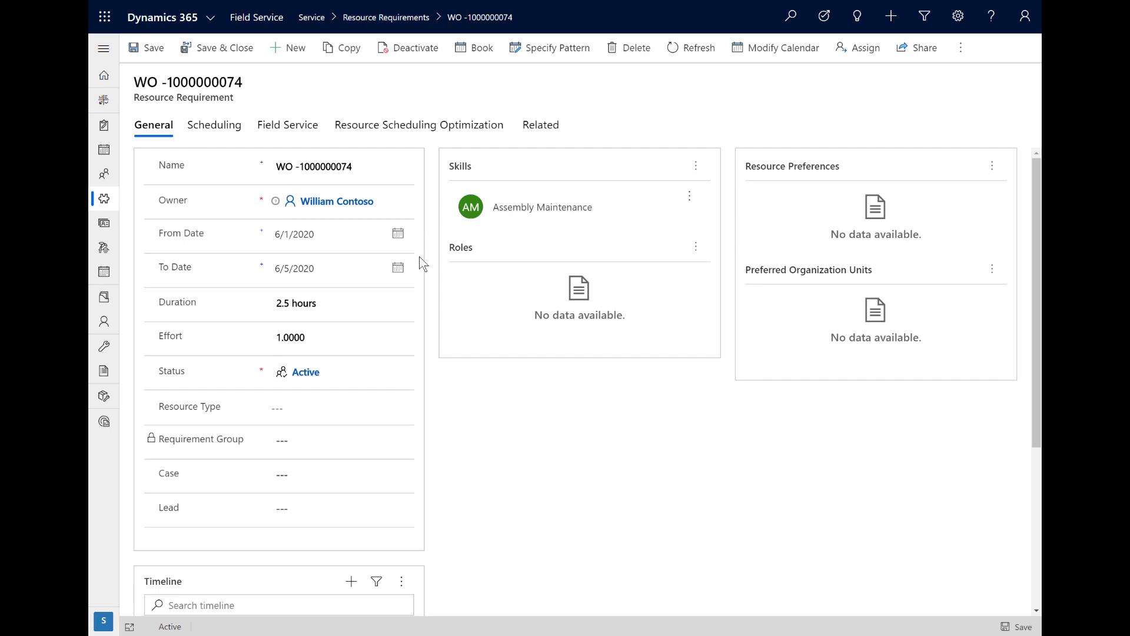
Step: Check User and Contact in the requirement's Resource Type list
{"action": "left_click", "coordinate": [338, 406]}
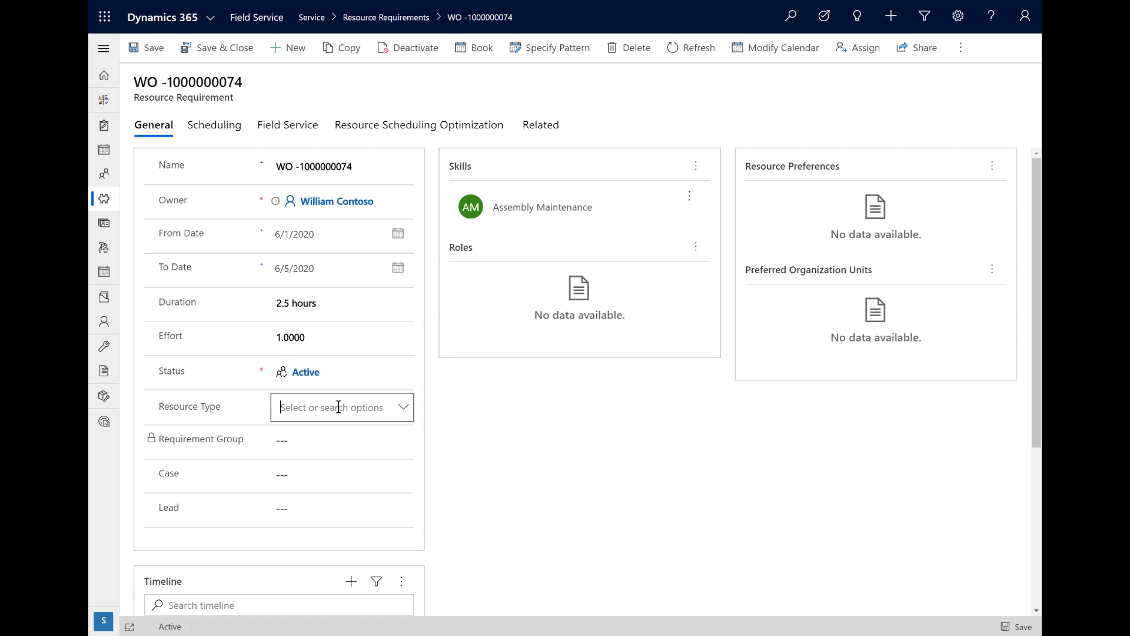
{"action": "left_click", "coordinate": [404, 408]}
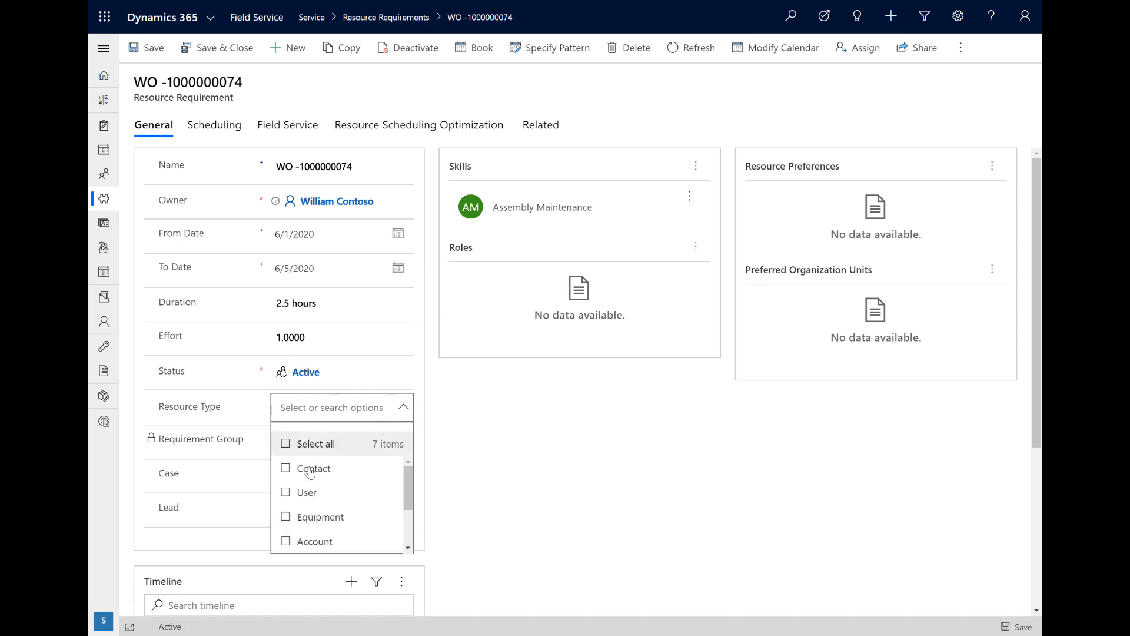
{"action": "left_click", "coordinate": [286, 492]}
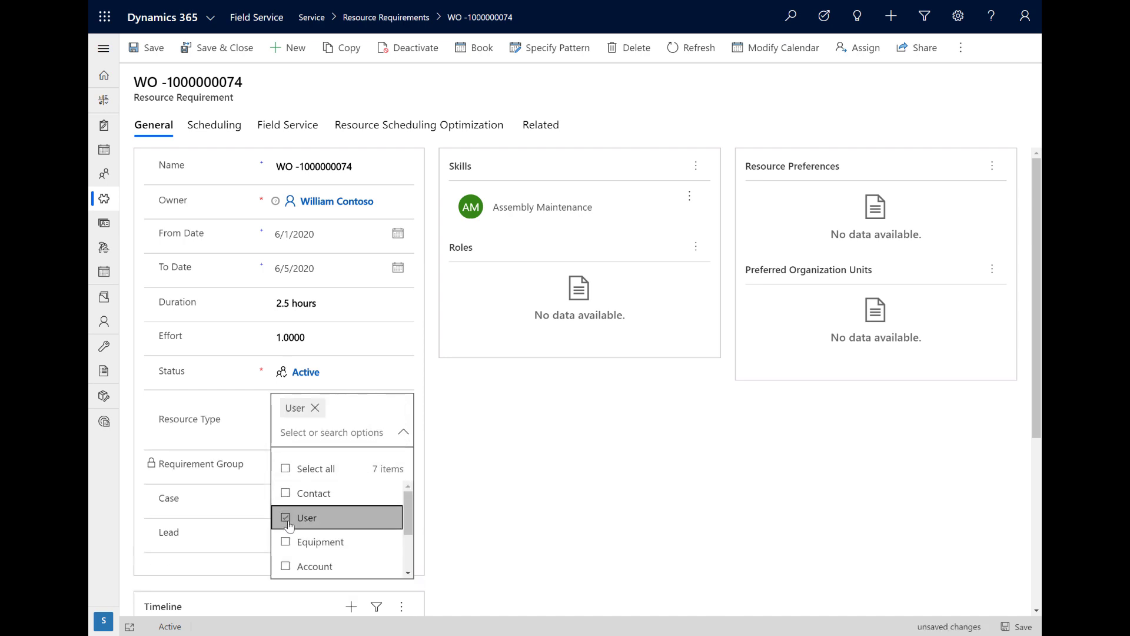
{"action": "left_click", "coordinate": [285, 495]}
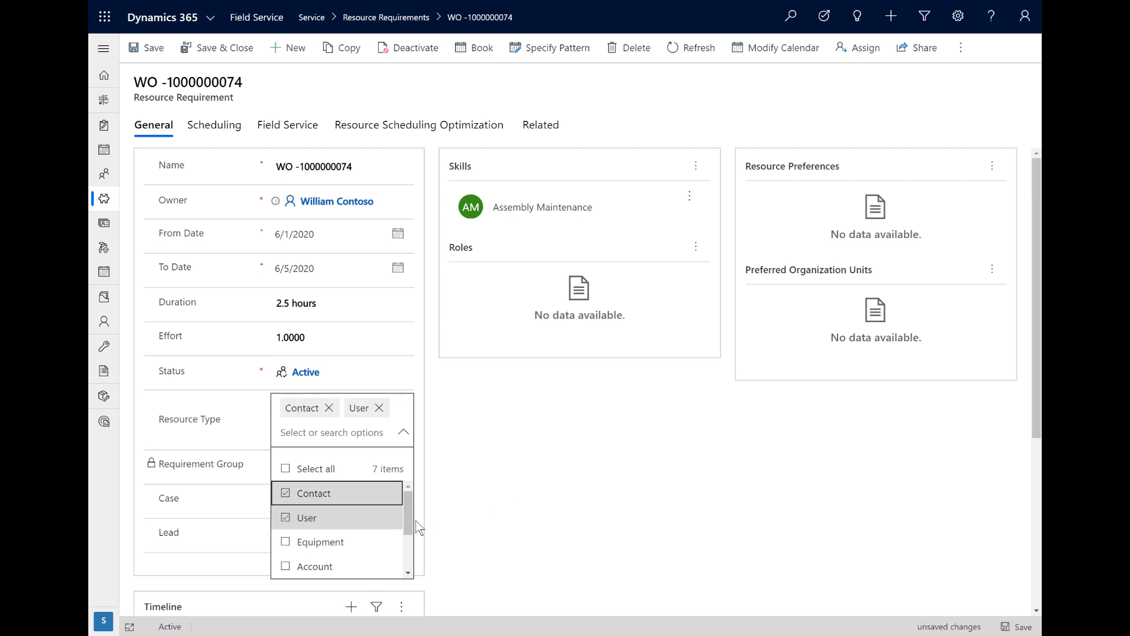
{"action": "left_click_drag", "start_coordinate": [410, 523], "coordinate": [409, 556]}
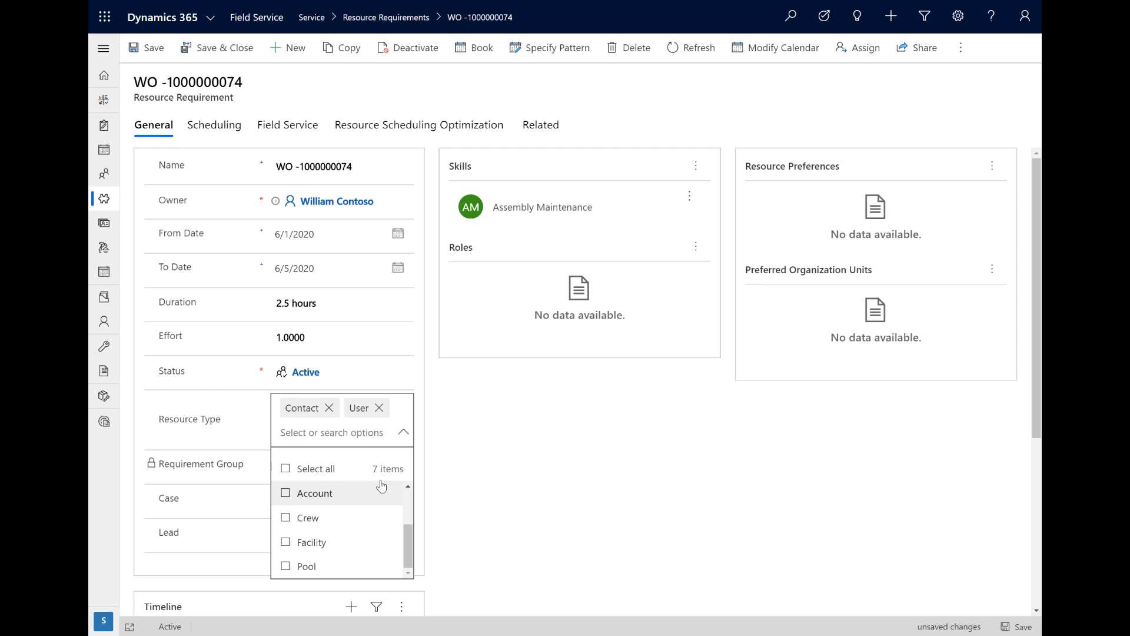
{"action": "left_click", "coordinate": [499, 441]}
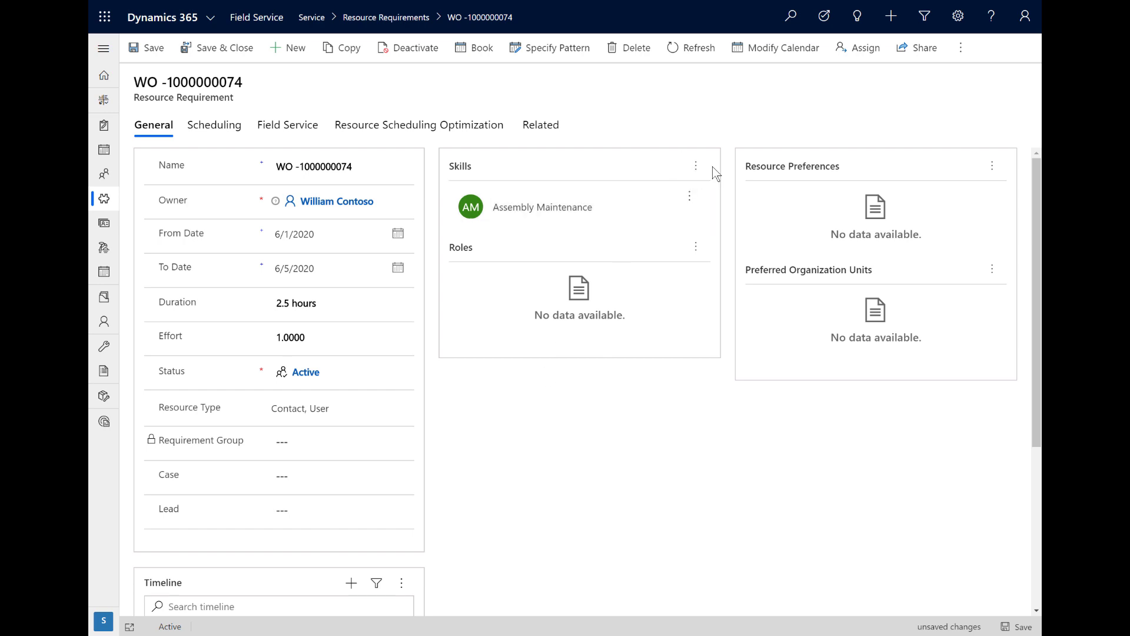
{"action": "left_click", "coordinate": [695, 166]}
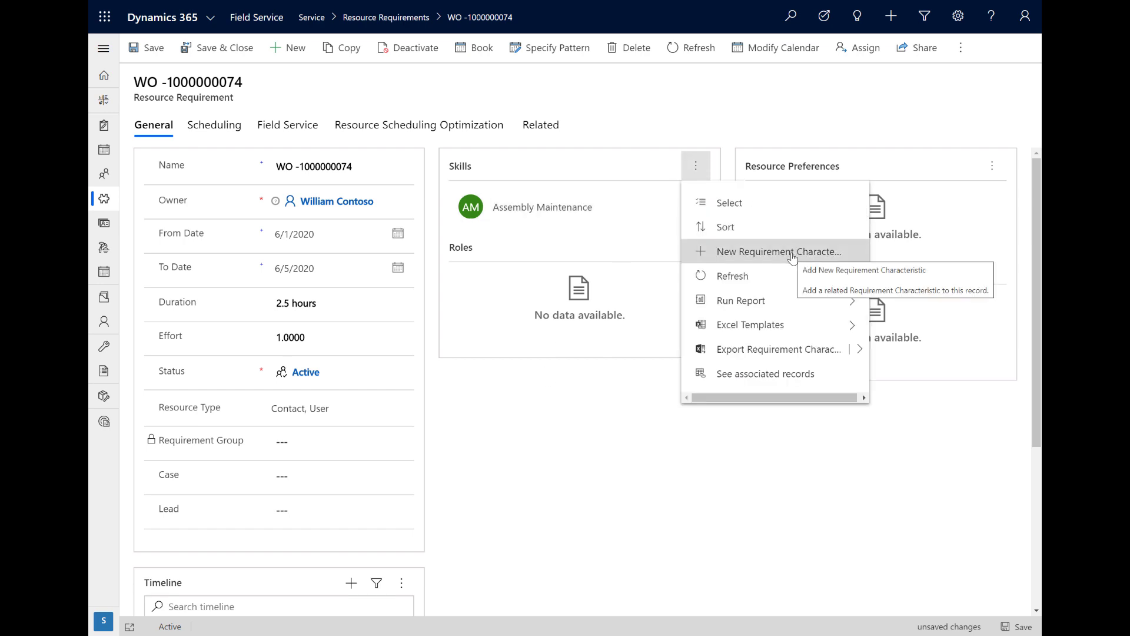
{"action": "left_click", "coordinate": [551, 270]}
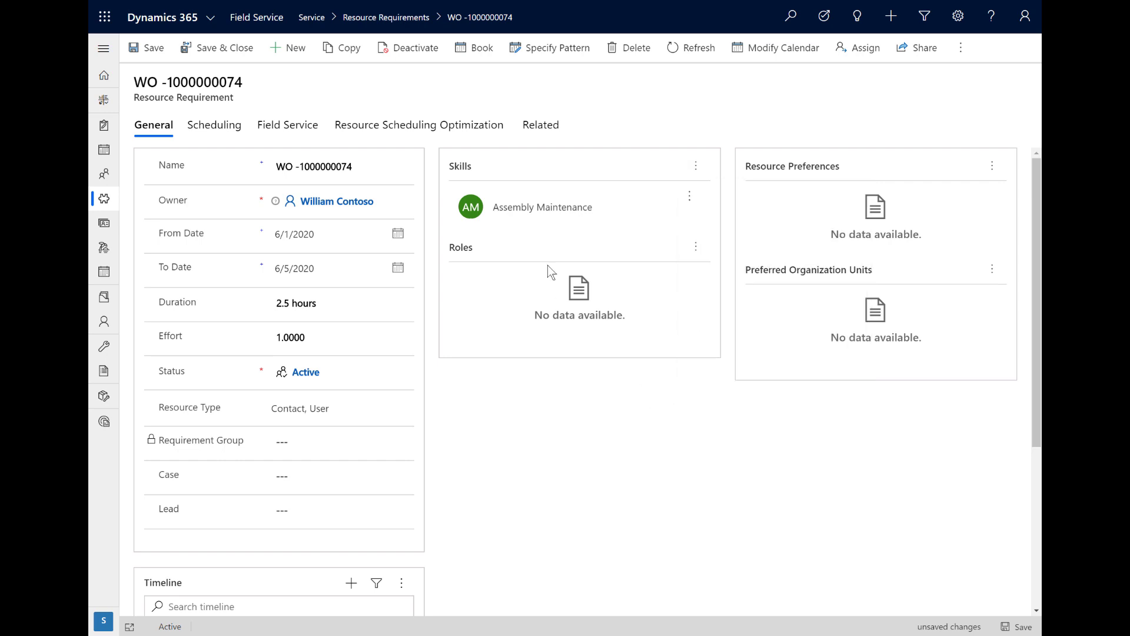
{"action": "left_click", "coordinate": [560, 222]}
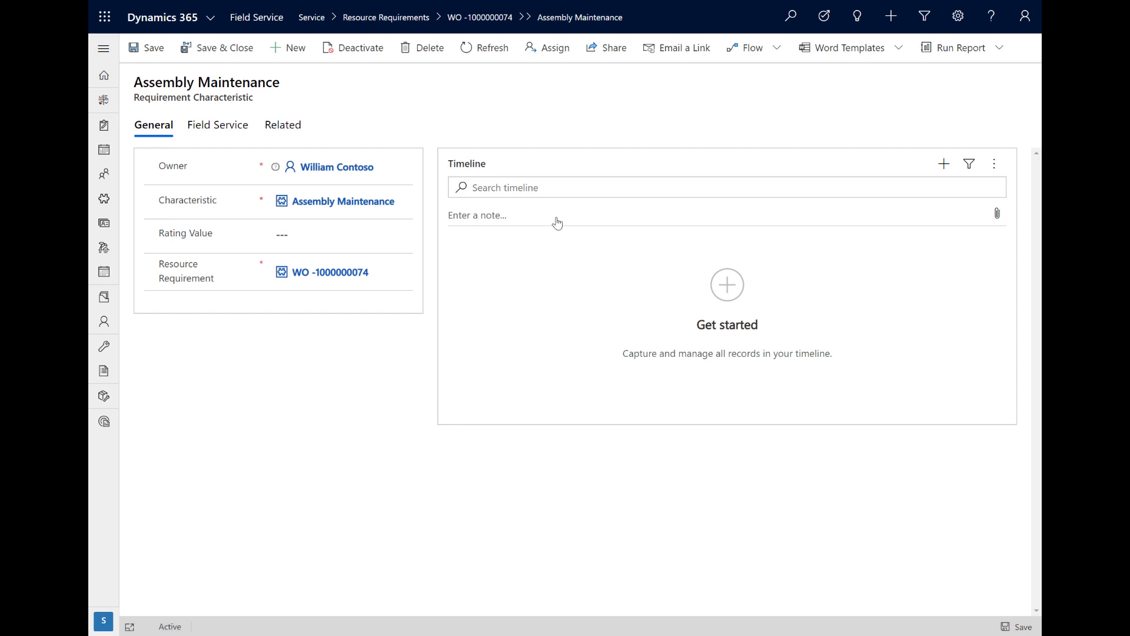
{"action": "left_click", "coordinate": [404, 236]}
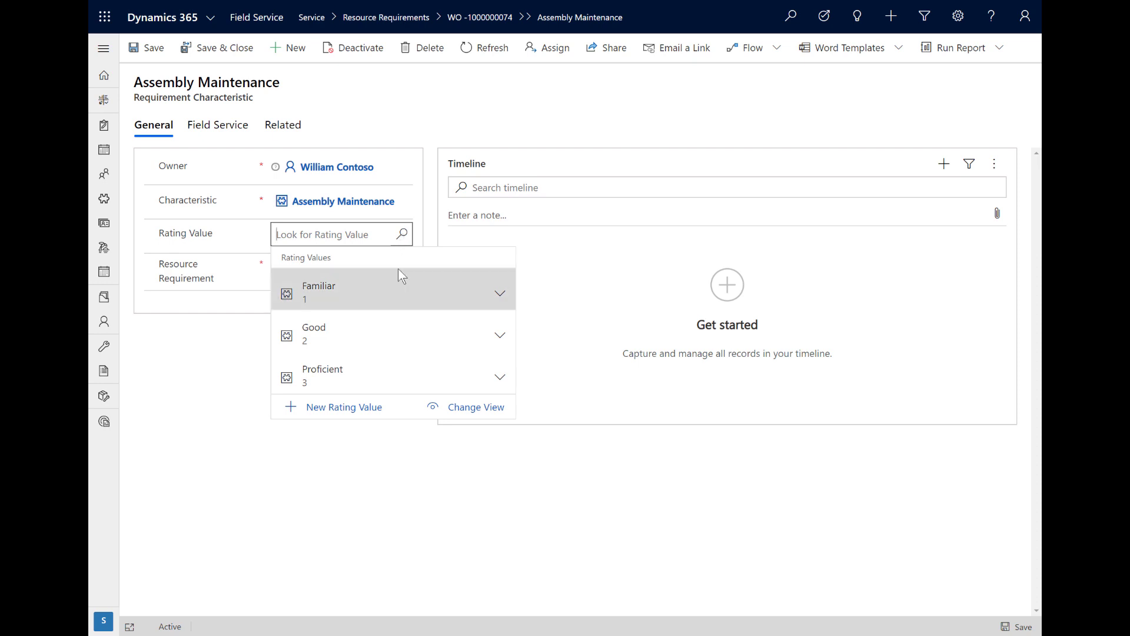
{"action": "left_click", "coordinate": [228, 377]}
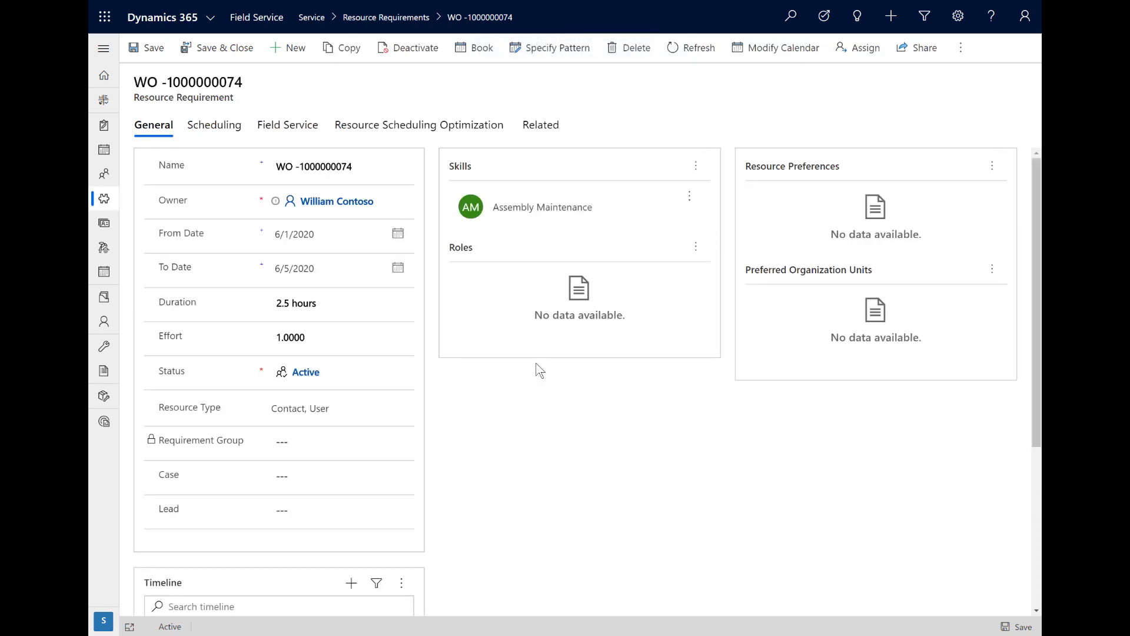
{"action": "left_click", "coordinate": [696, 247]}
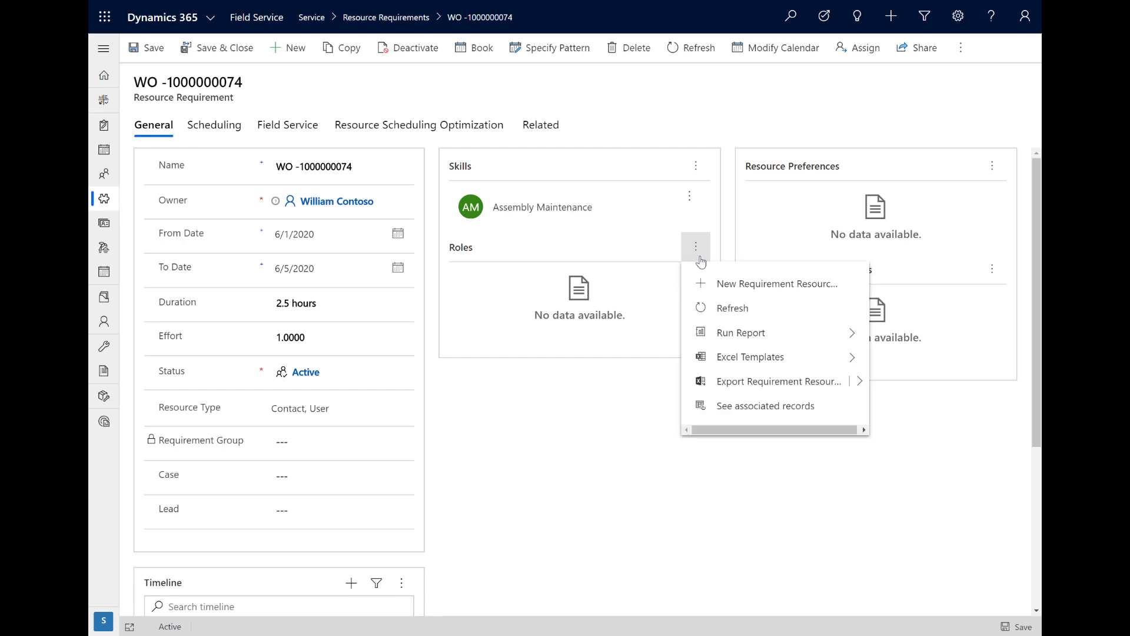
Step: Add Robotics Technician as a required role on the requirement
{"action": "left_click", "coordinate": [748, 288]}
{"action": "left_click", "coordinate": [864, 73]}
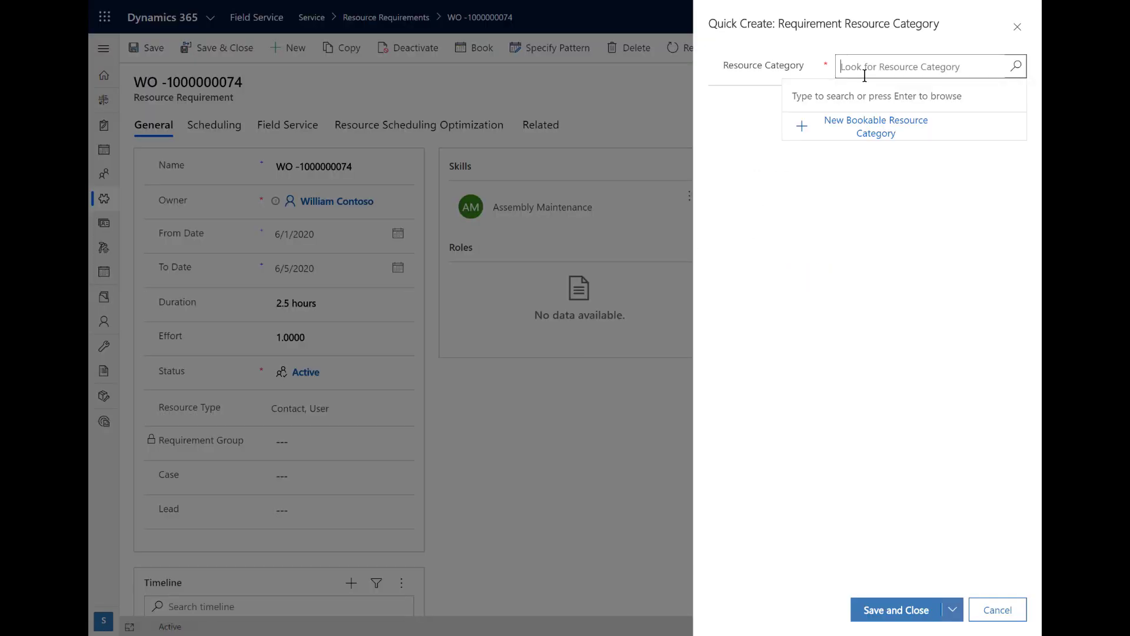
{"action": "type", "text": "robo"}
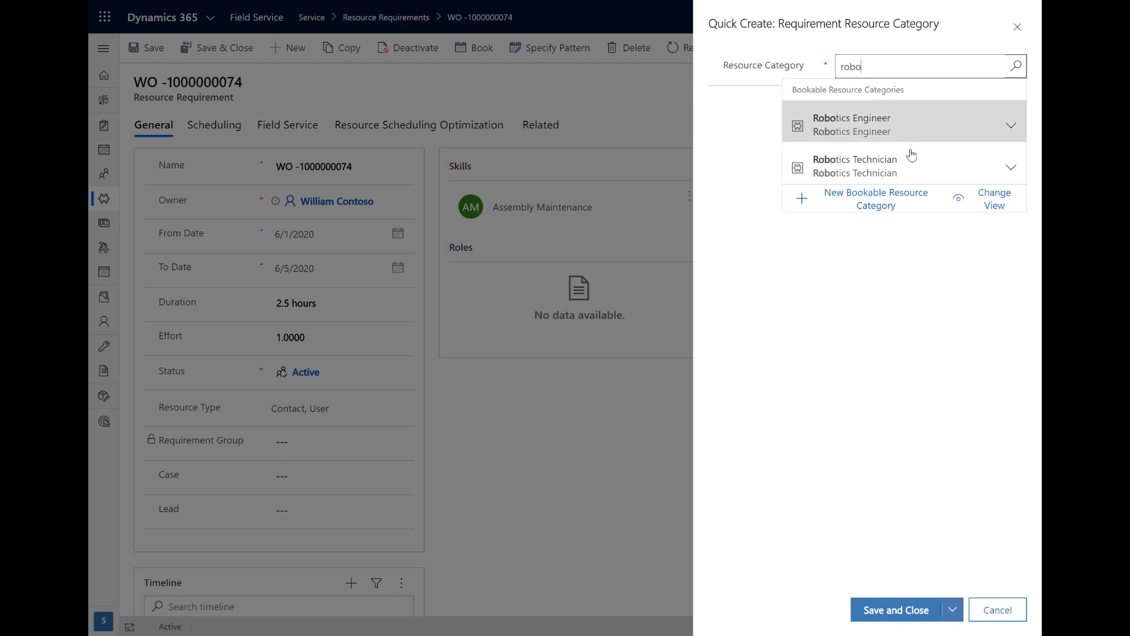
{"action": "left_click", "coordinate": [946, 177]}
{"action": "left_click", "coordinate": [921, 613]}
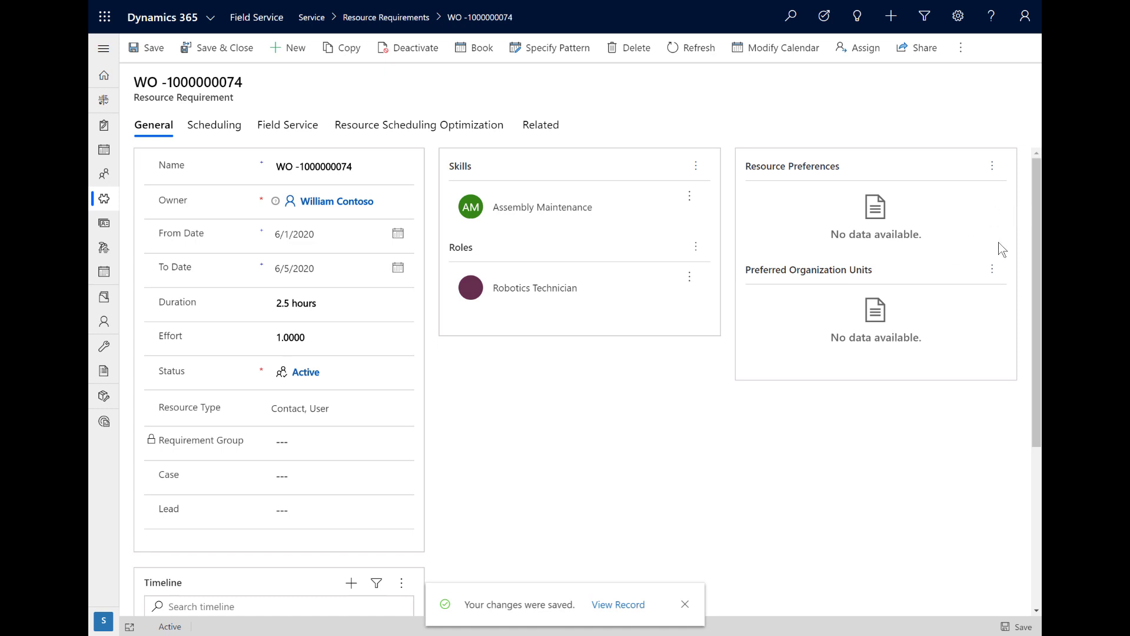
Step: Add Seattle as a preferred organization unit on the requirement
{"action": "left_click", "coordinate": [992, 270]}
{"action": "left_click", "coordinate": [946, 320]}
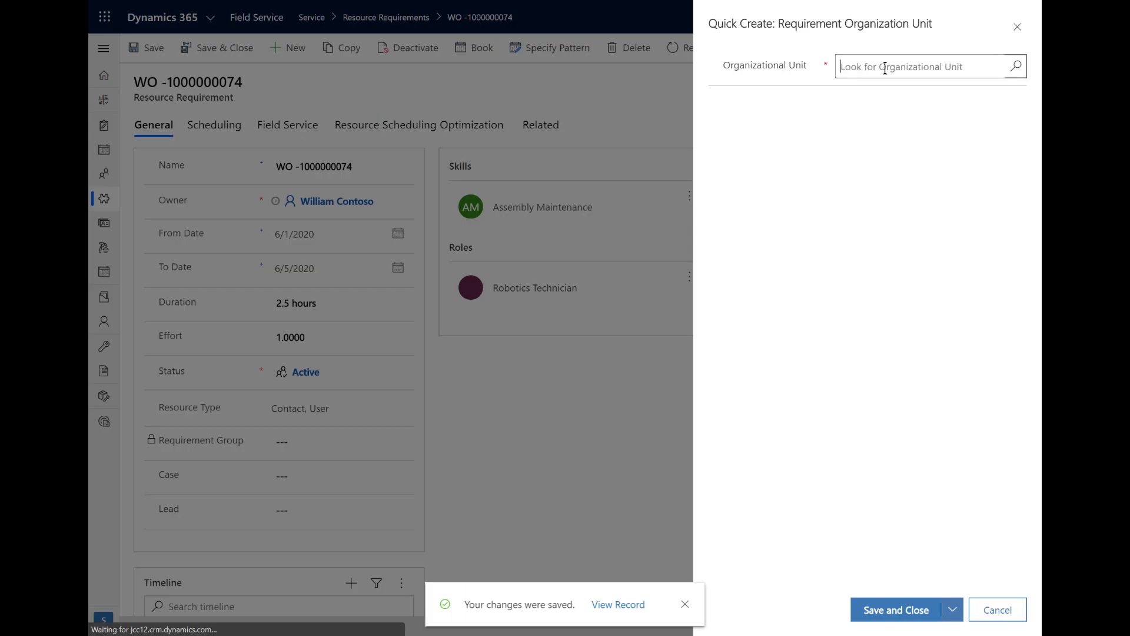
{"action": "left_click", "coordinate": [885, 68]}
{"action": "type", "text": "sea"}
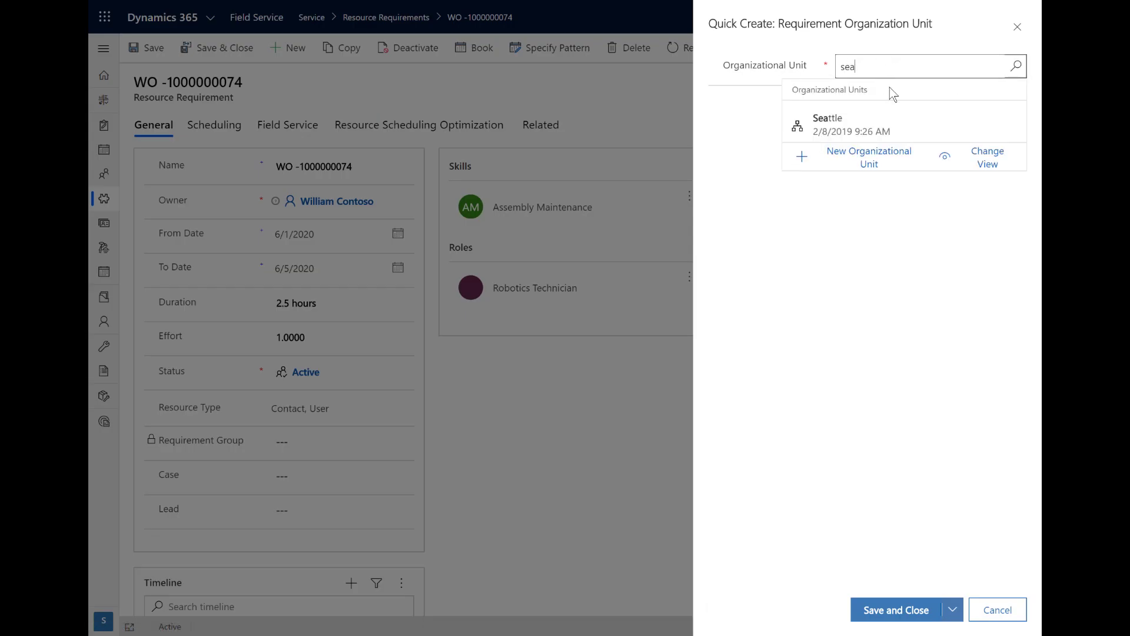
{"action": "left_click", "coordinate": [895, 120]}
{"action": "left_click", "coordinate": [896, 610]}
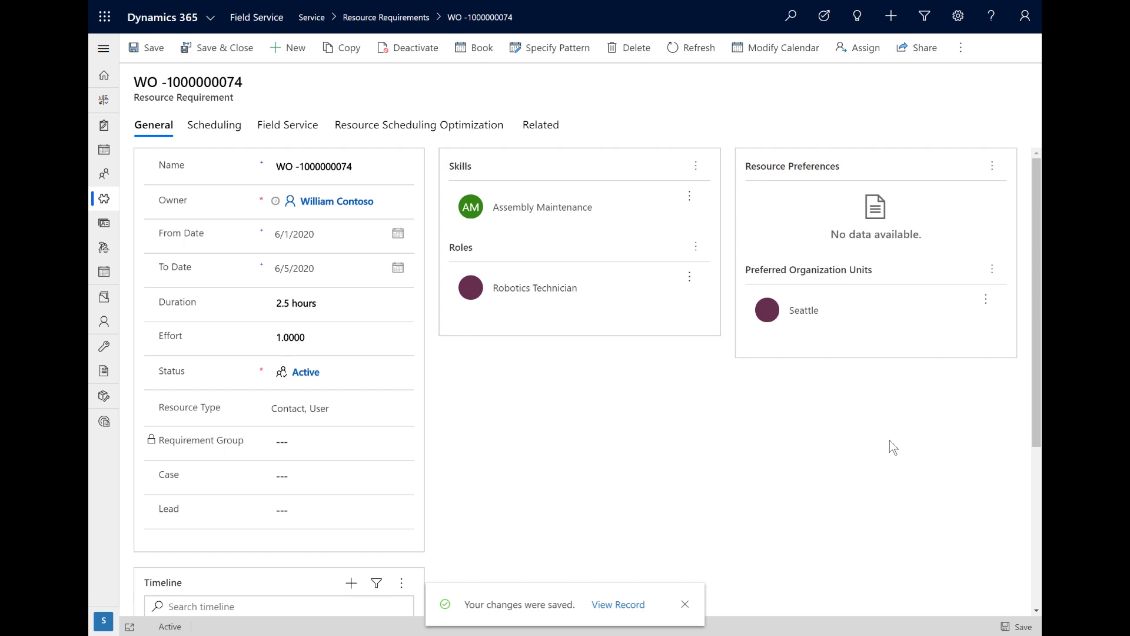
{"action": "left_click", "coordinate": [993, 166]}
Step: Start a new resource preference and pick the bookable resource matching 'ab'
{"action": "left_click", "coordinate": [957, 205]}
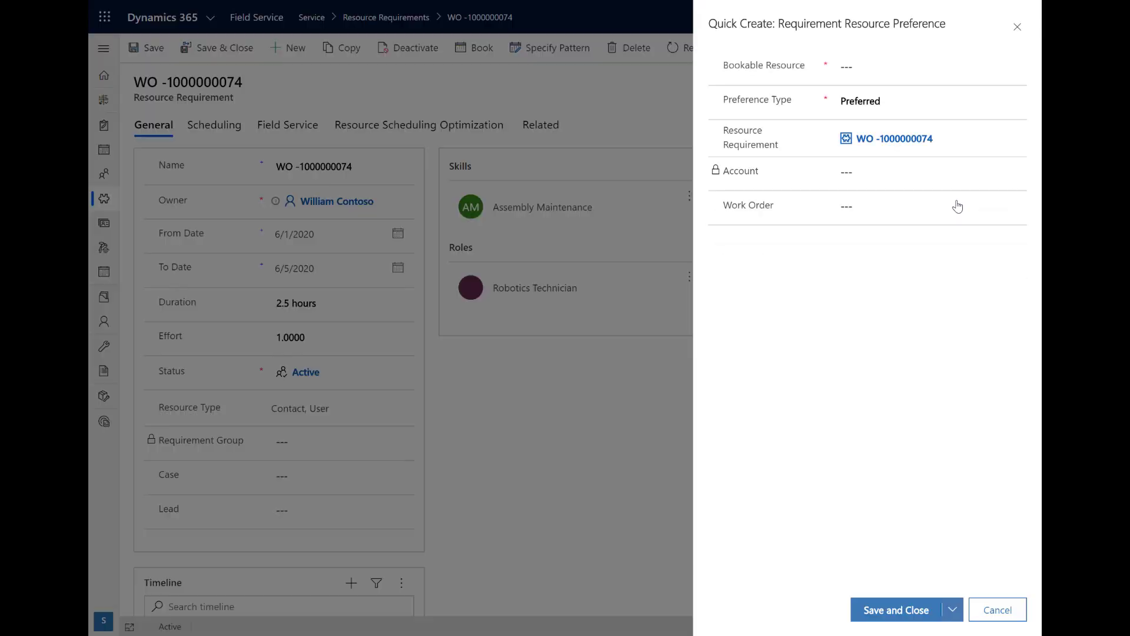
{"action": "left_click", "coordinate": [876, 65]}
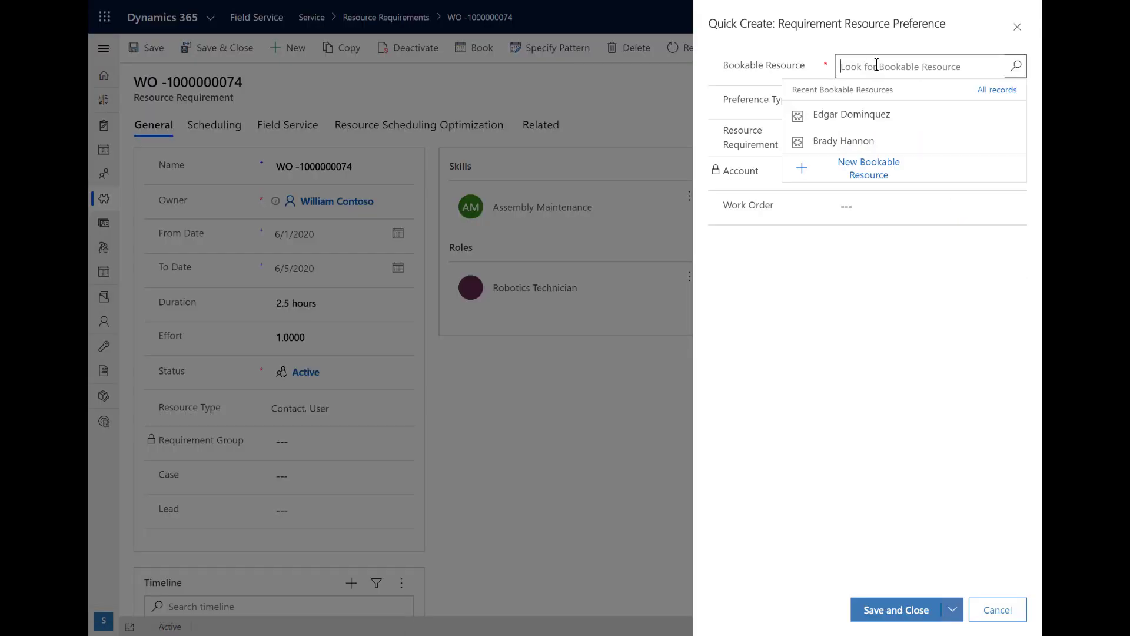
{"action": "type", "text": "ab"}
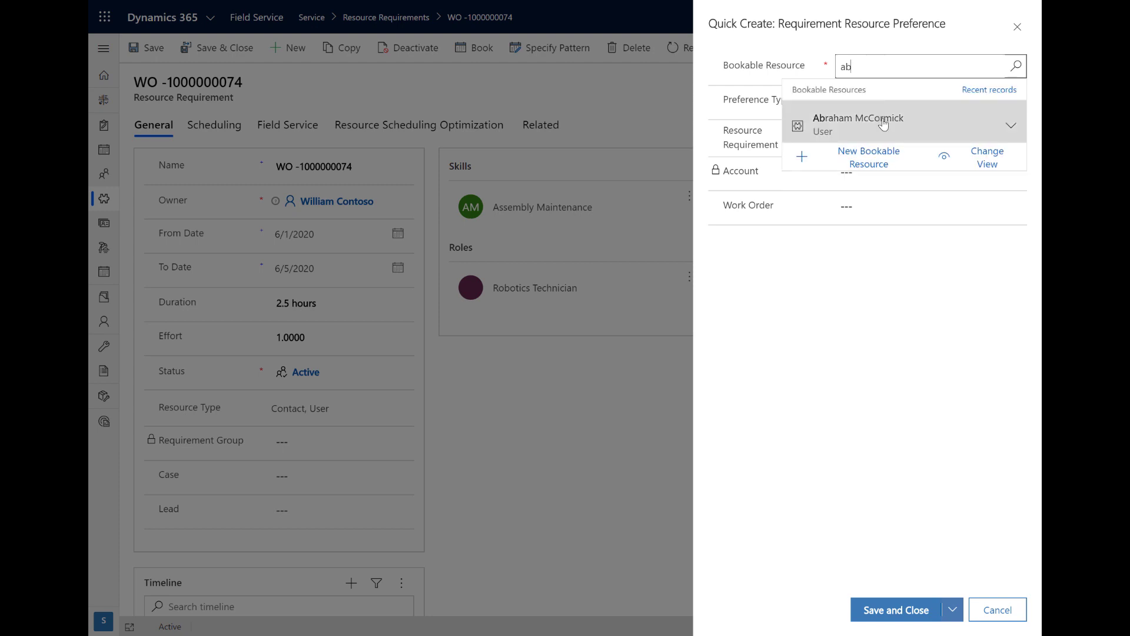
{"action": "left_click", "coordinate": [883, 122]}
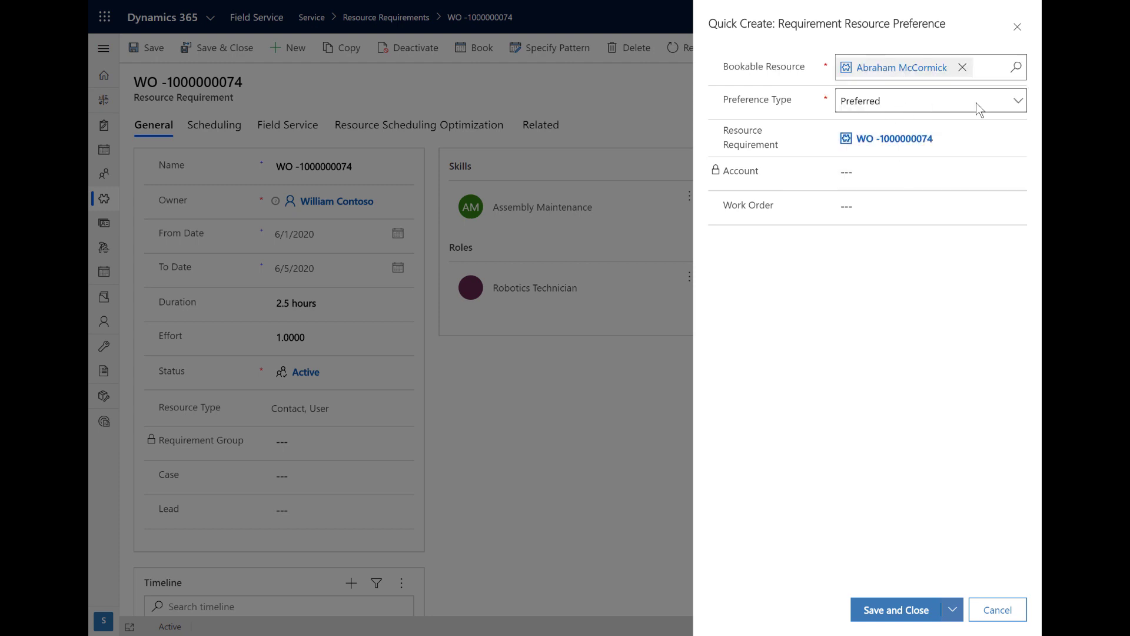
Step: Keep Preferred as the preference type, save it, and show the requirement's work order link
{"action": "left_click", "coordinate": [1017, 104]}
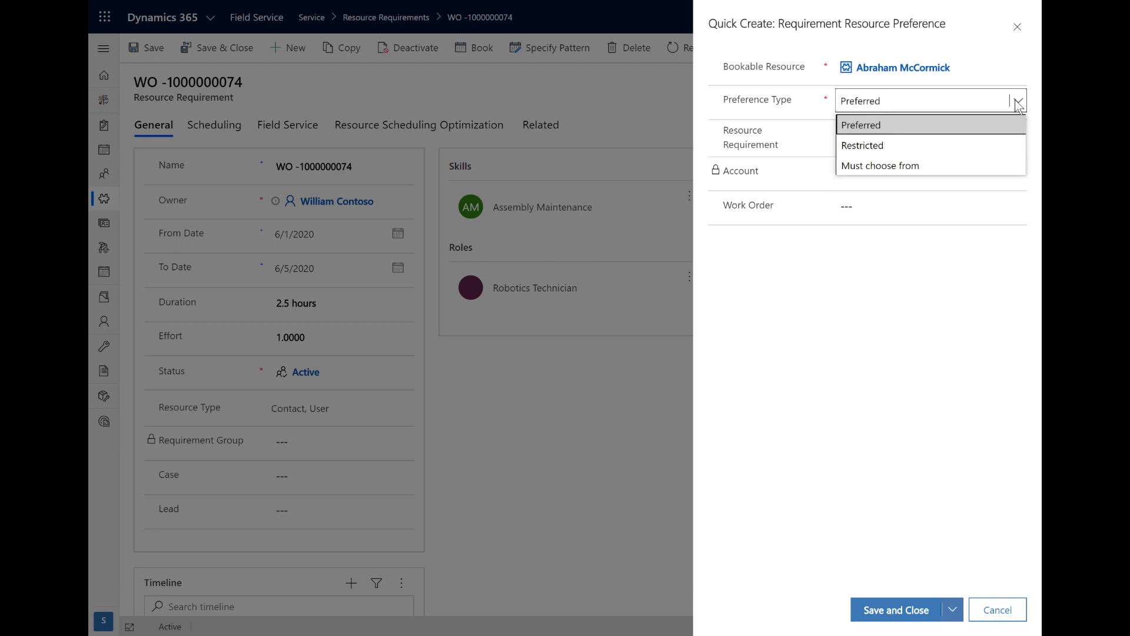
{"action": "left_click", "coordinate": [983, 125]}
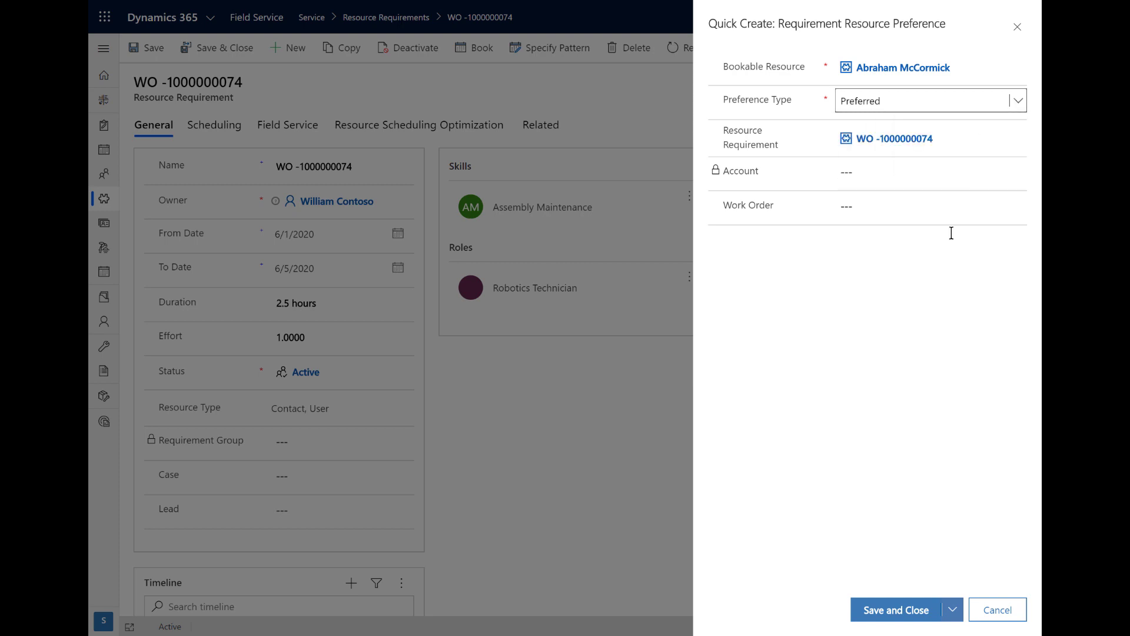
{"action": "left_click", "coordinate": [895, 609]}
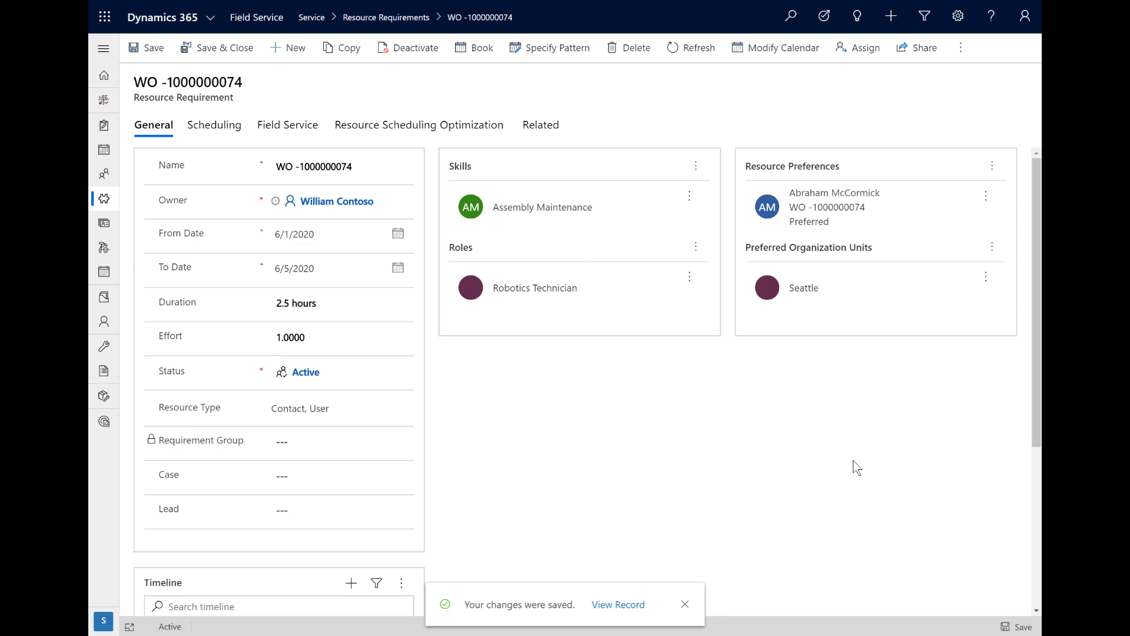
{"action": "left_click", "coordinate": [289, 125]}
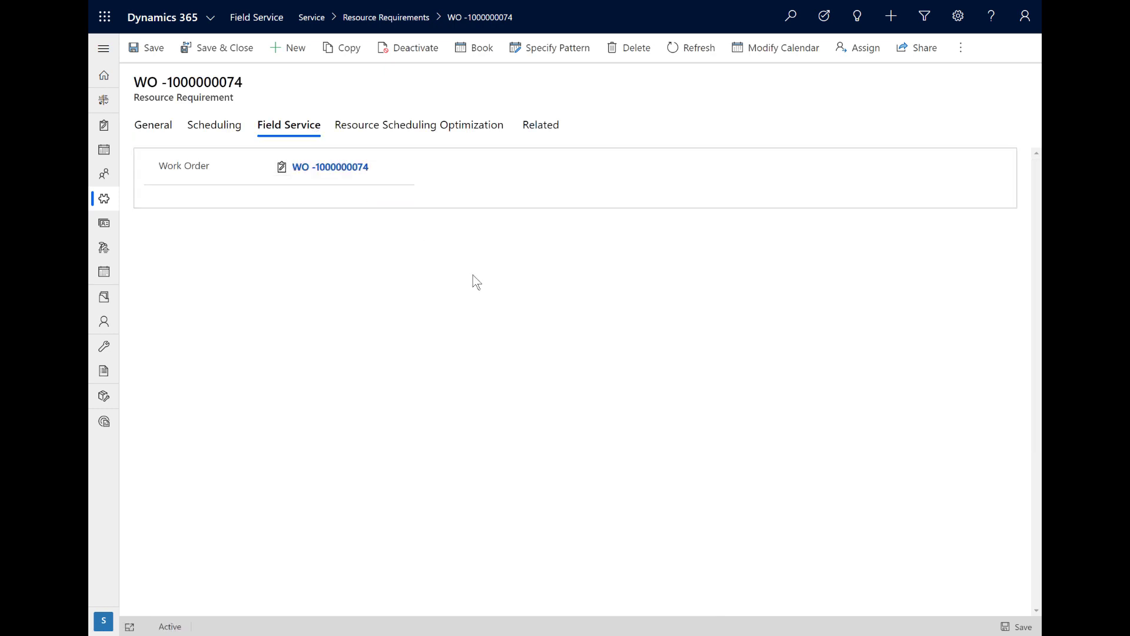
{"action": "left_click", "coordinate": [325, 167]}
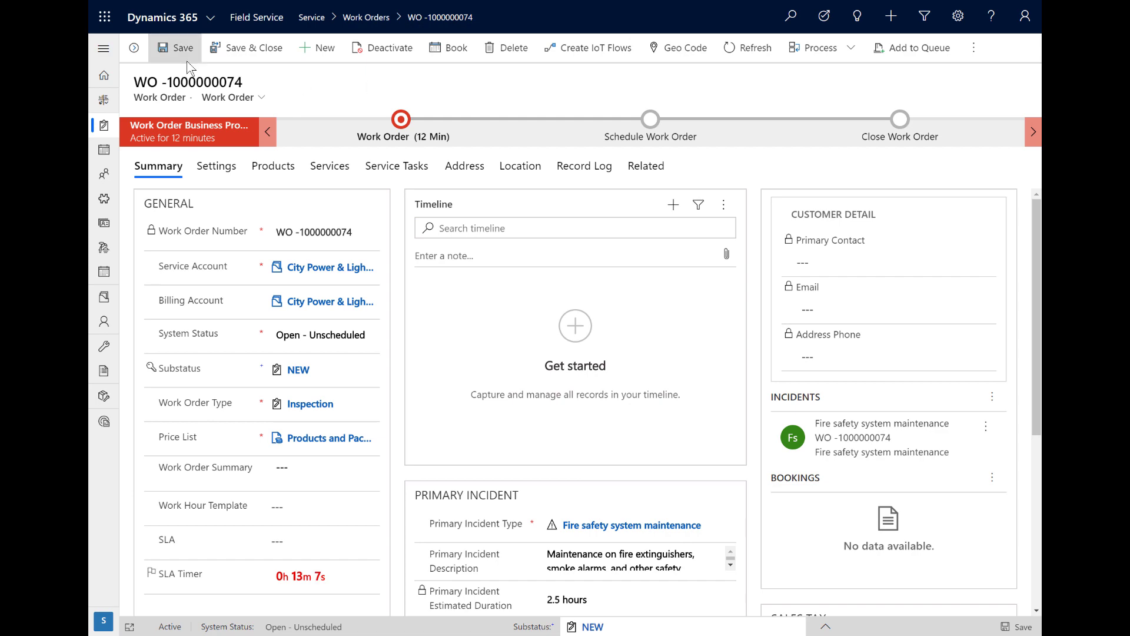
{"action": "left_click", "coordinate": [104, 49]}
{"action": "left_click", "coordinate": [165, 621]}
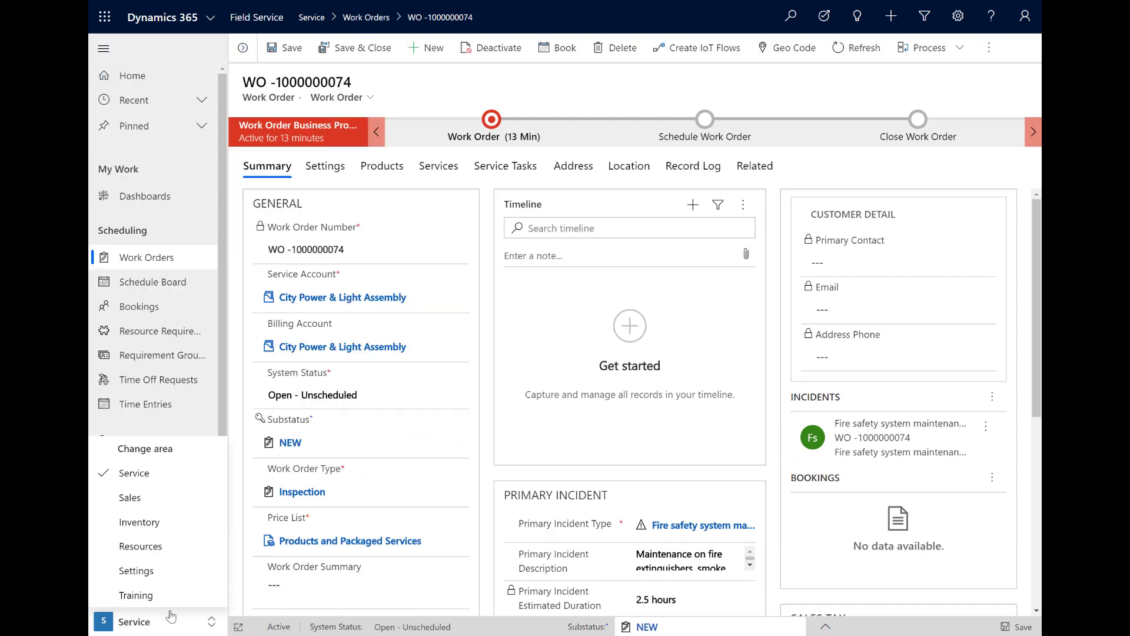
Step: Switch to the Resources area and open the technician's bookable resource record
{"action": "left_click", "coordinate": [196, 556]}
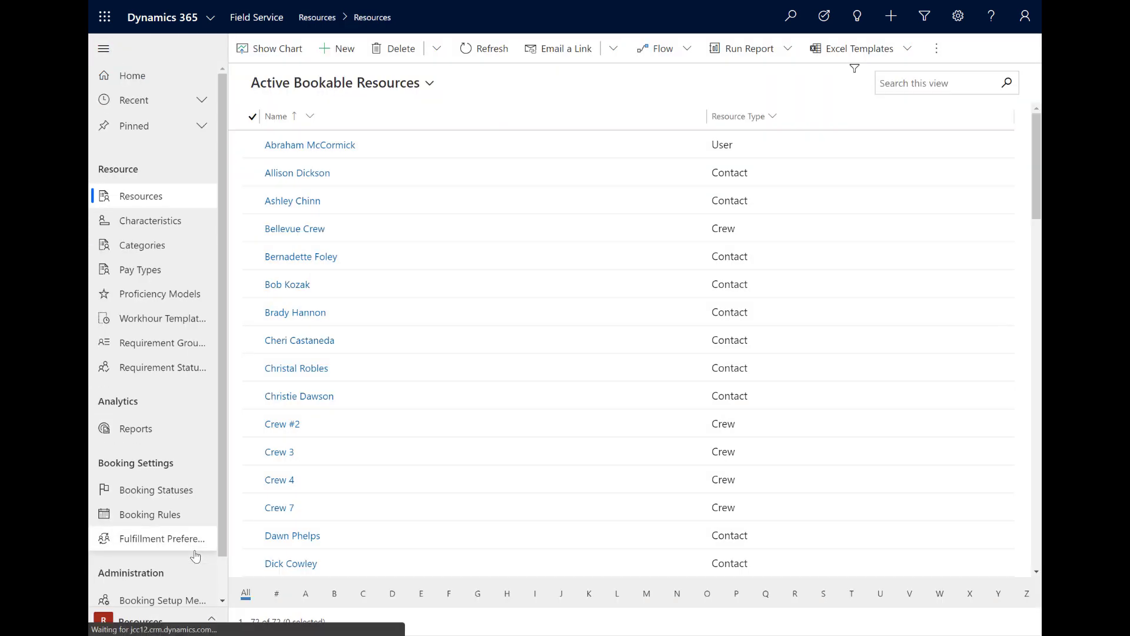
{"action": "left_click", "coordinate": [104, 50]}
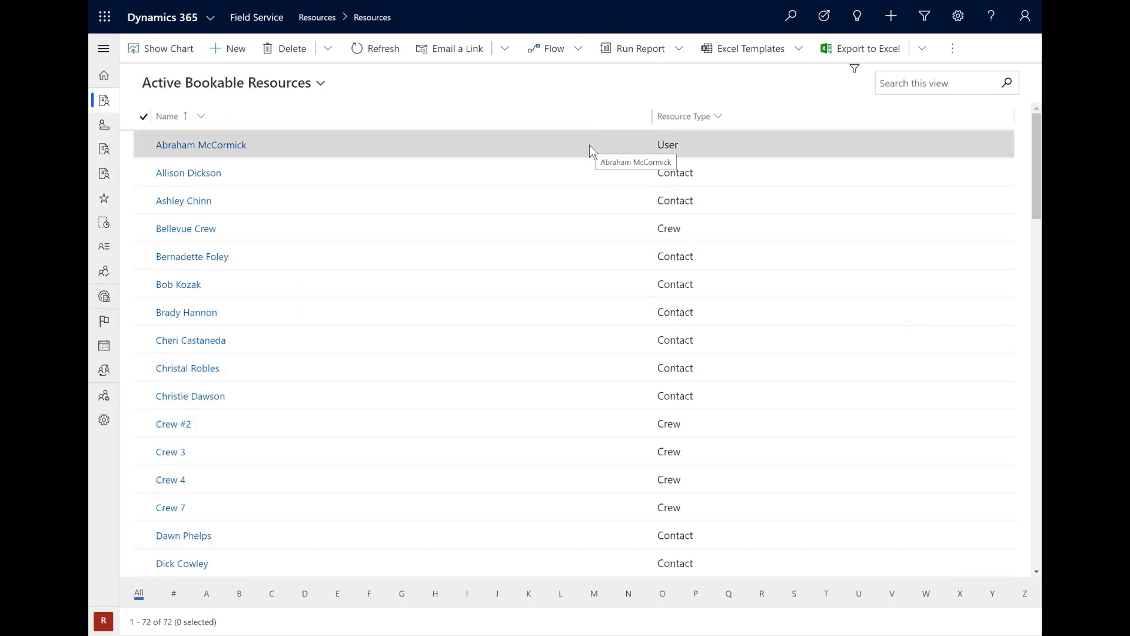
{"action": "double_click", "coordinate": [588, 145]}
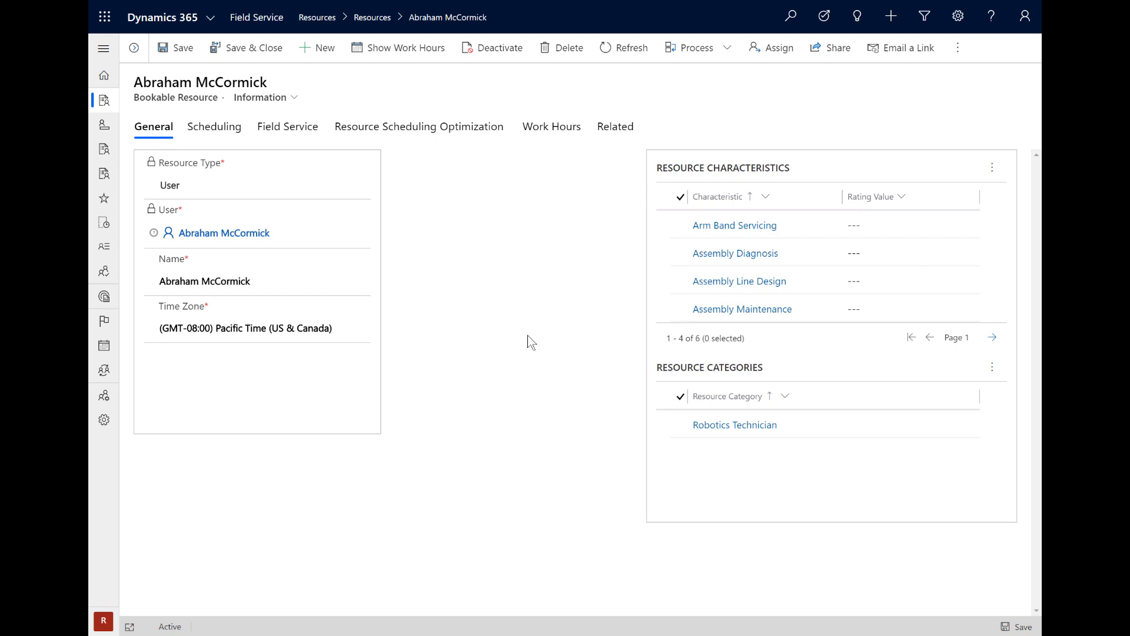
Step: Review its Assembly Maintenance characteristic, Robotics Technician category and scheduling, then open the linked user record
{"action": "left_click", "coordinate": [682, 315]}
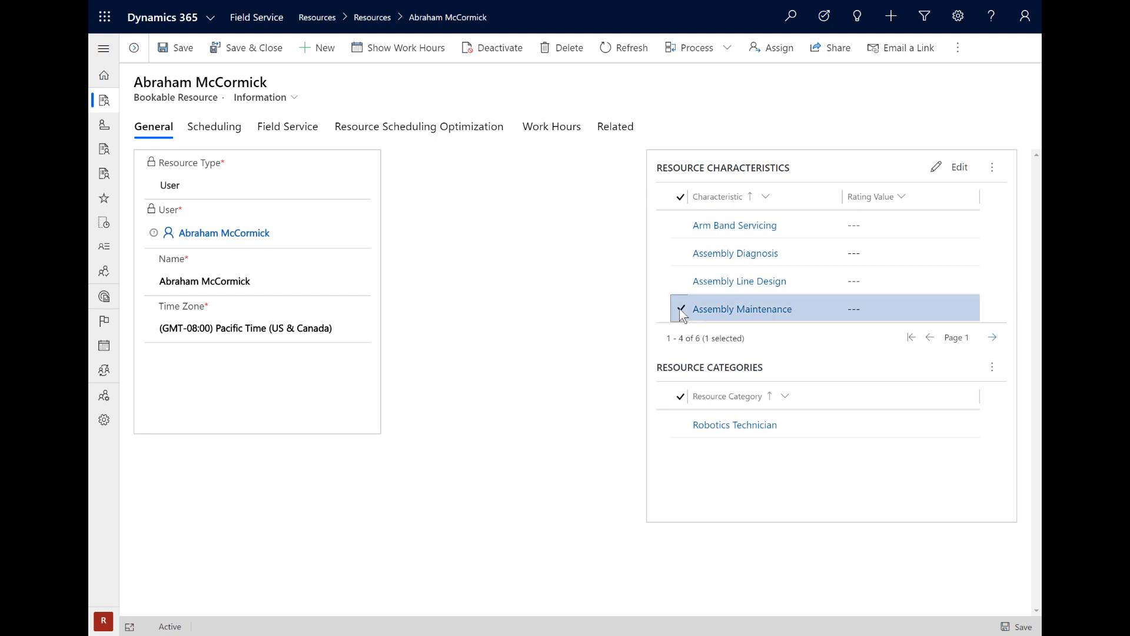
{"action": "left_click", "coordinate": [681, 424]}
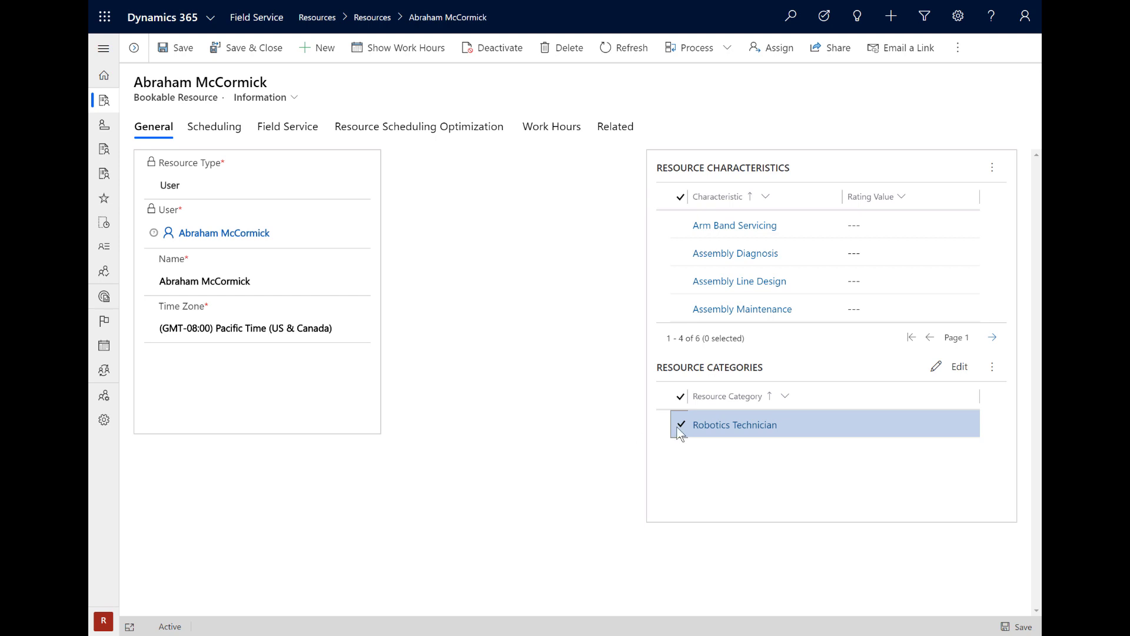
{"action": "left_click", "coordinate": [231, 131]}
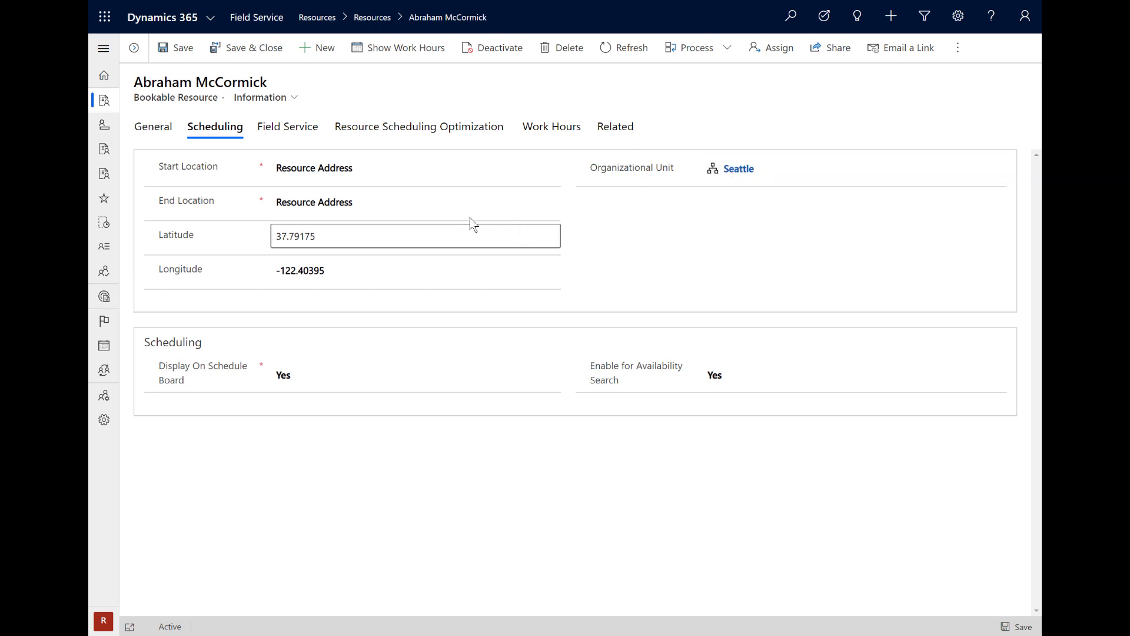
{"action": "left_click", "coordinate": [147, 129]}
{"action": "left_click", "coordinate": [216, 234]}
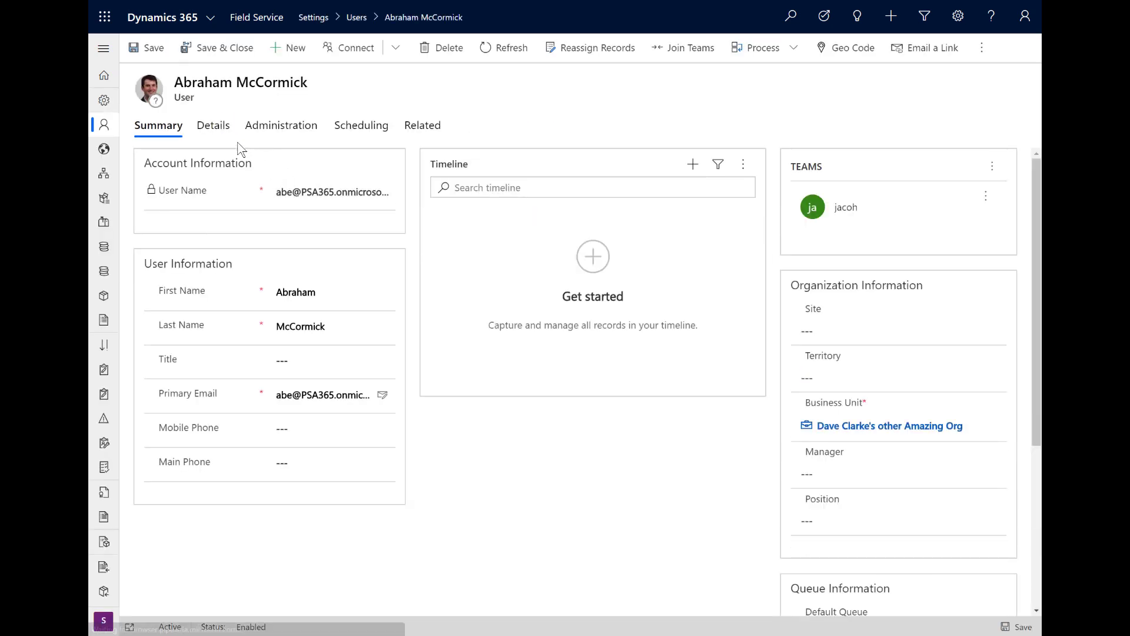
Step: Look over the user's Scheduling and Details tabs, including the Seattle mailing address
{"action": "left_click", "coordinate": [347, 126]}
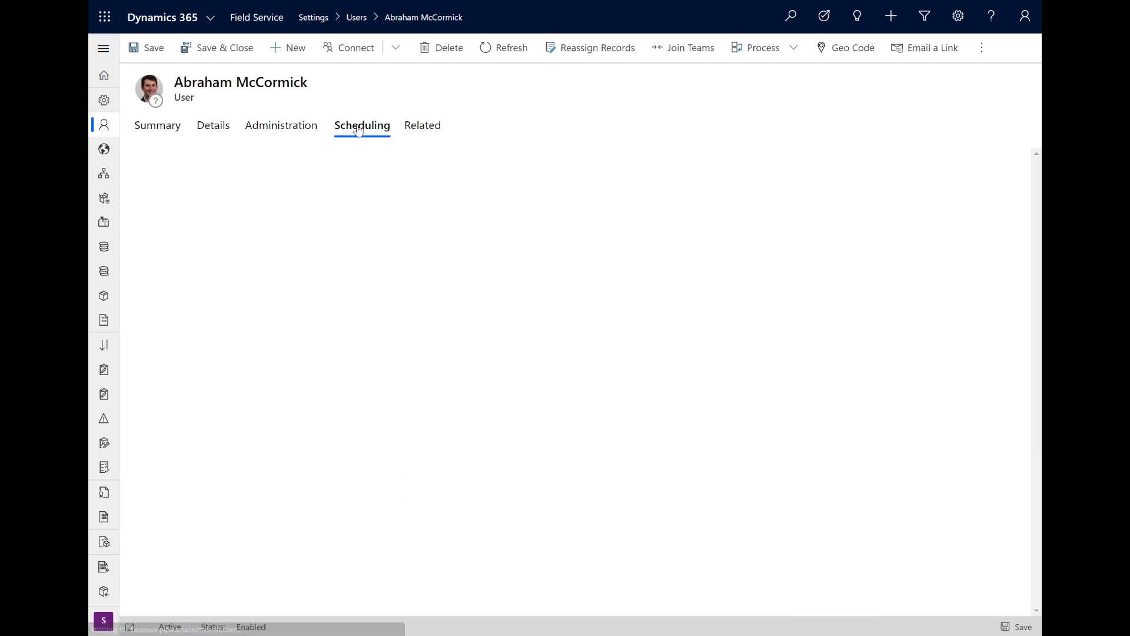
{"action": "left_click", "coordinate": [213, 126]}
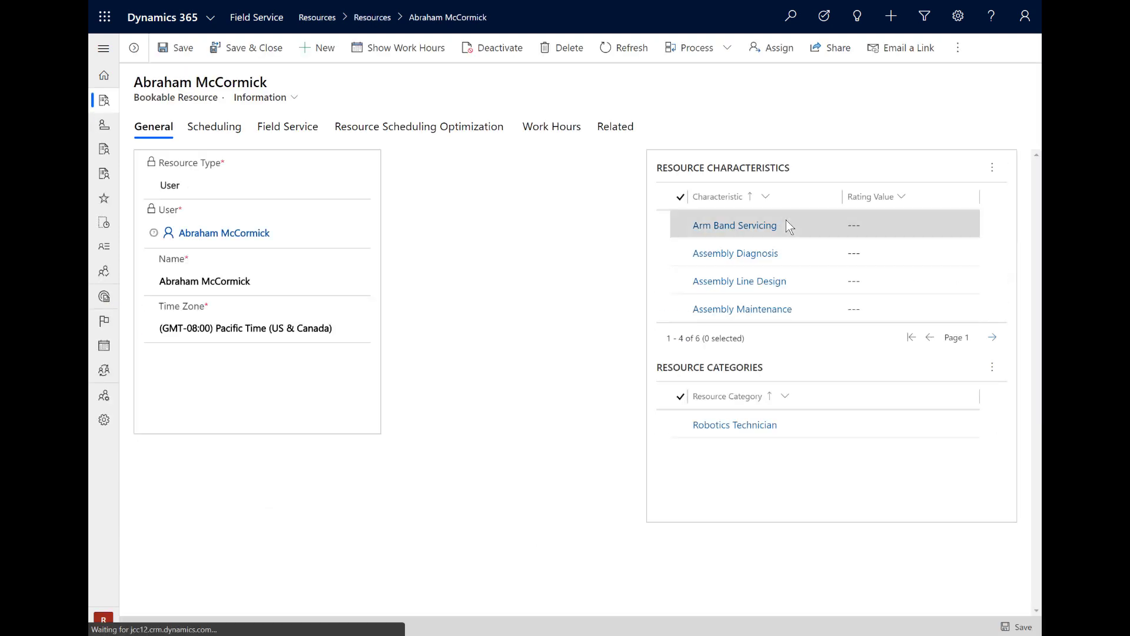
Step: Review the resource's scheduling settings and its June 2020 work hours, 8:00 AM working daily
{"action": "left_click", "coordinate": [241, 129]}
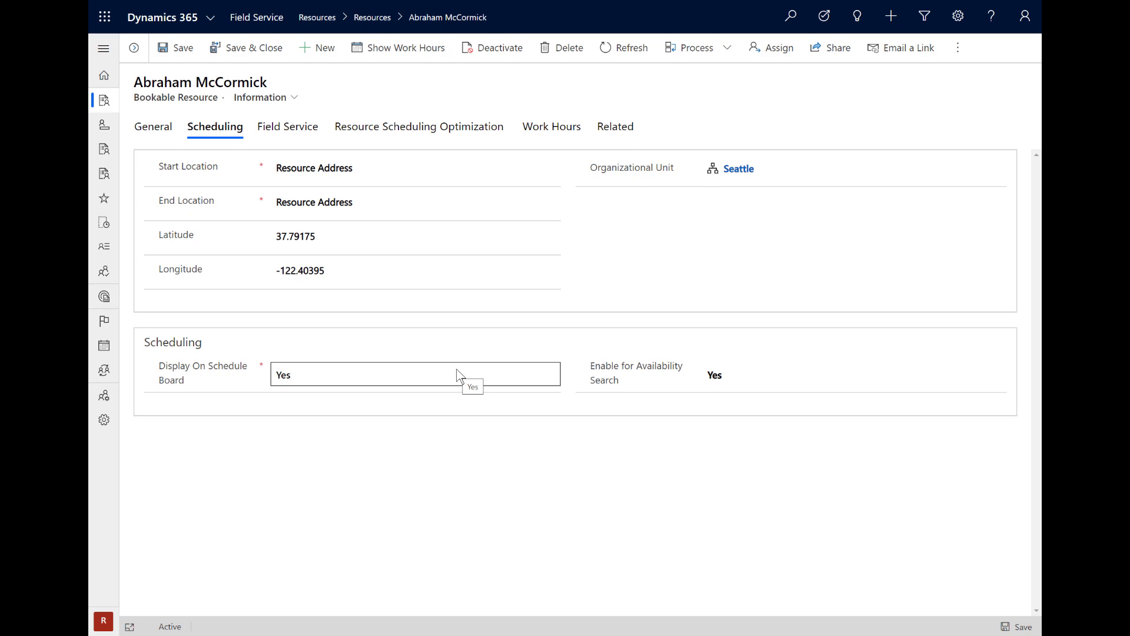
{"action": "left_click", "coordinate": [531, 133]}
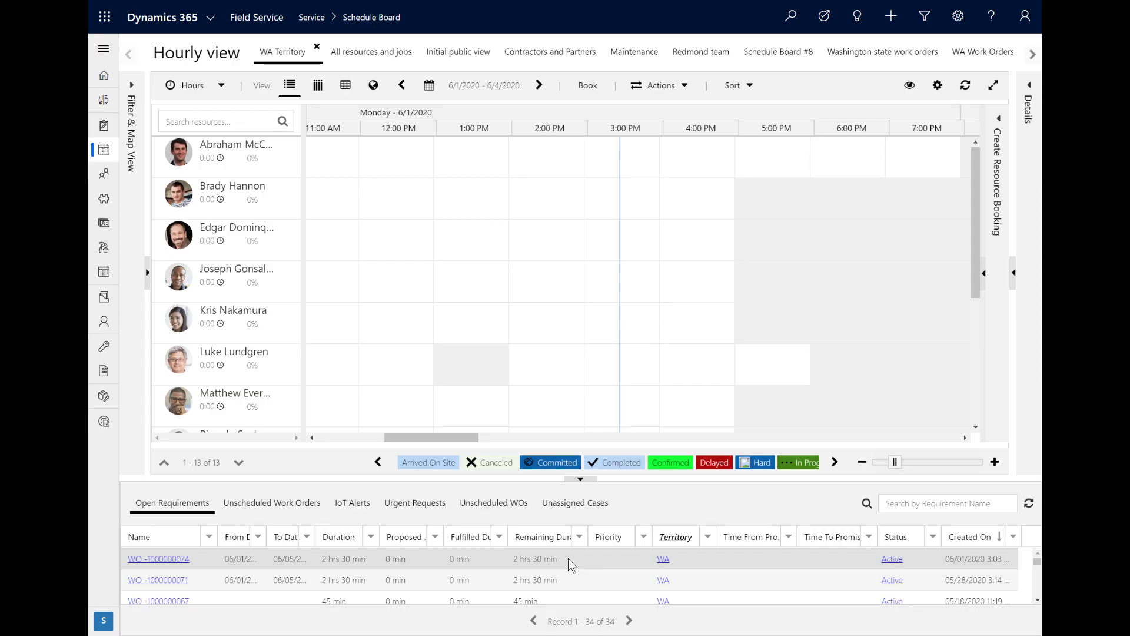
{"action": "left_click", "coordinate": [567, 560]}
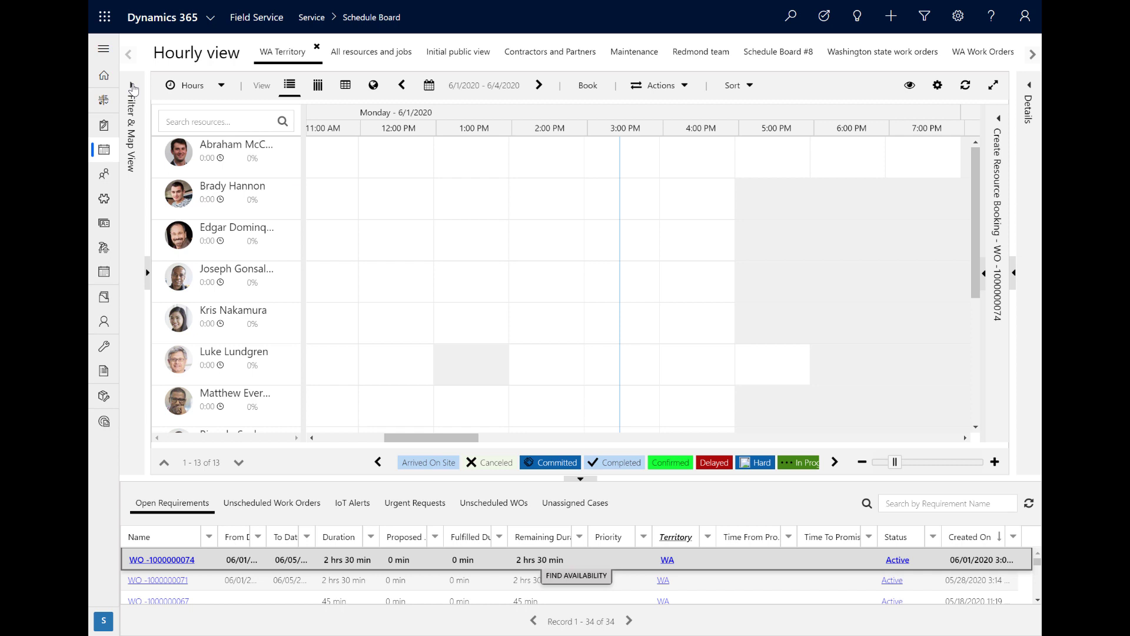
{"action": "left_click", "coordinate": [133, 87]}
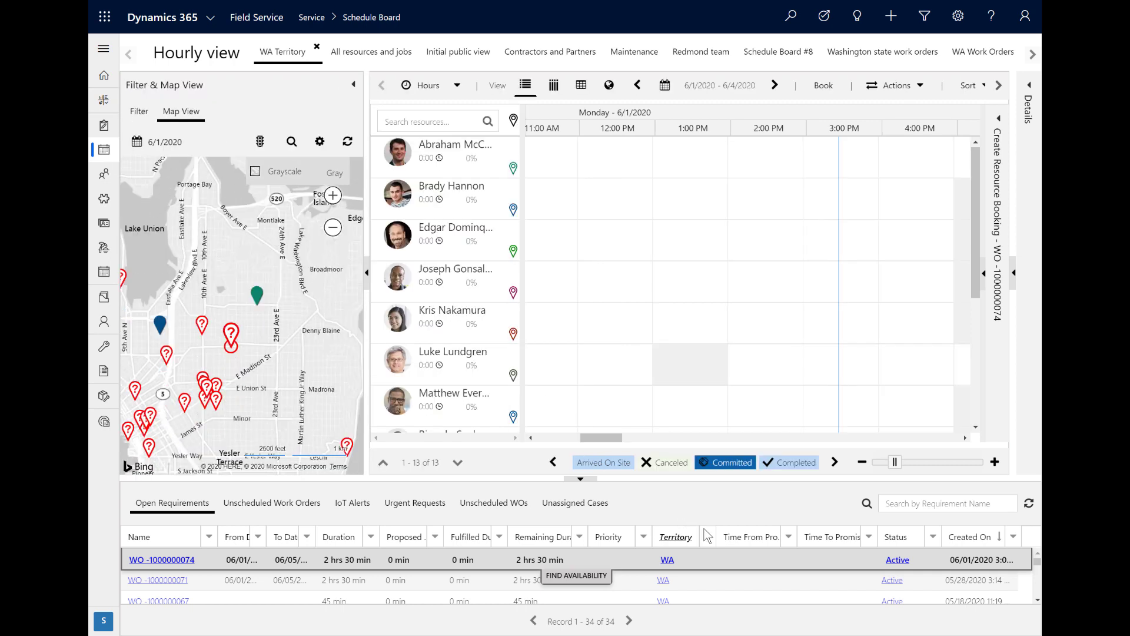
{"action": "left_click", "coordinate": [610, 558]}
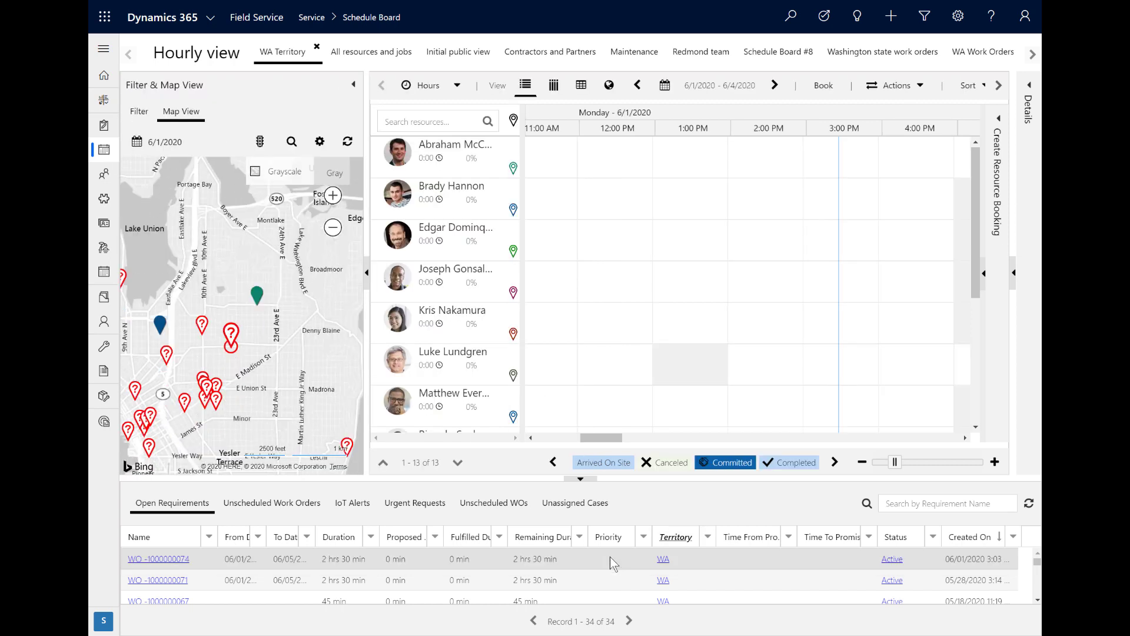
{"action": "left_click", "coordinate": [604, 559]}
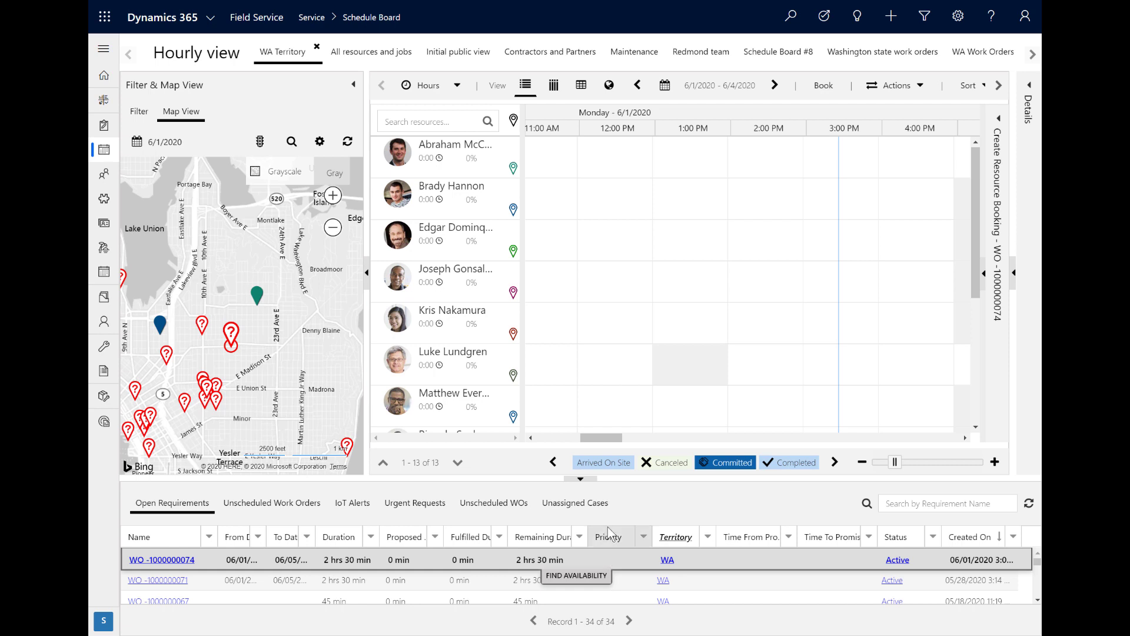
{"action": "left_click_drag", "start_coordinate": [638, 479], "coordinate": [639, 495]}
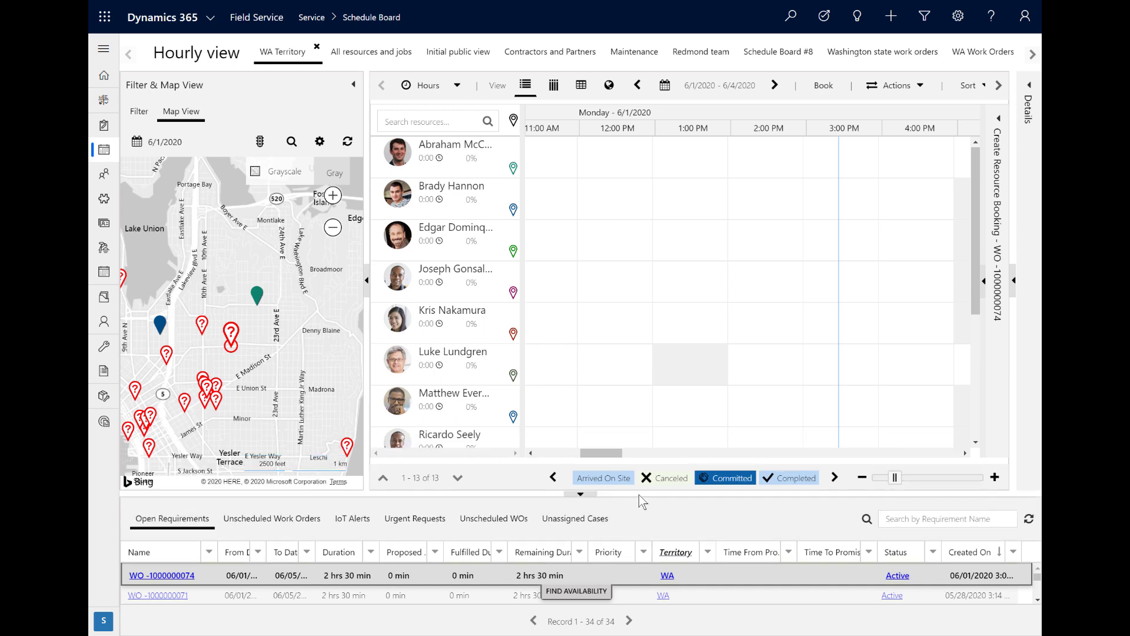
{"action": "left_click", "coordinate": [137, 117]}
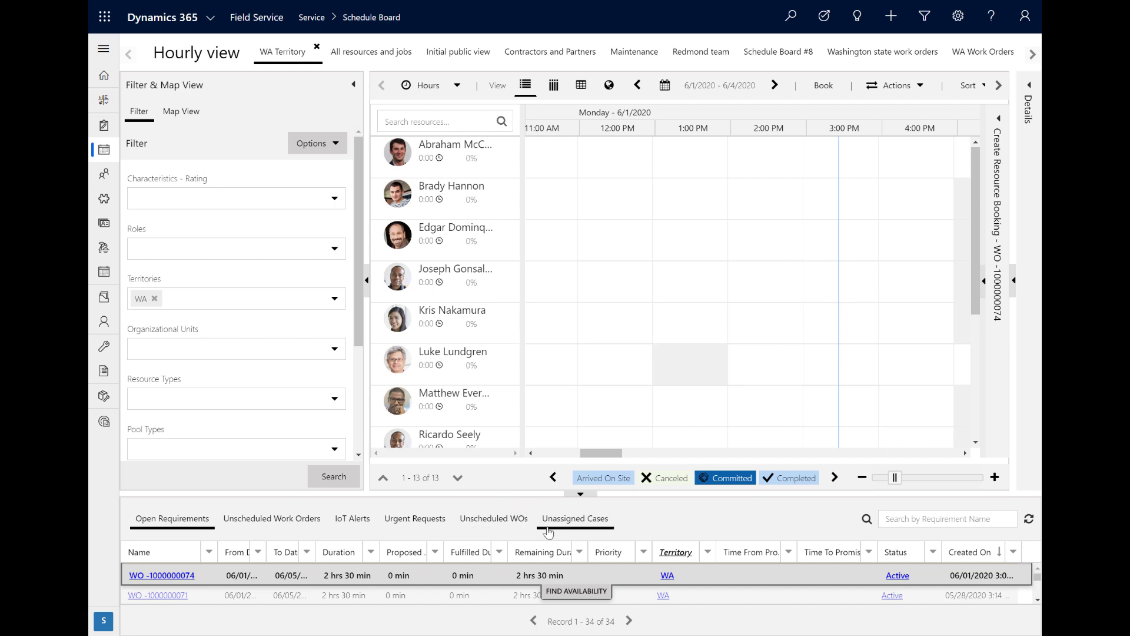
{"action": "left_click", "coordinate": [590, 596]}
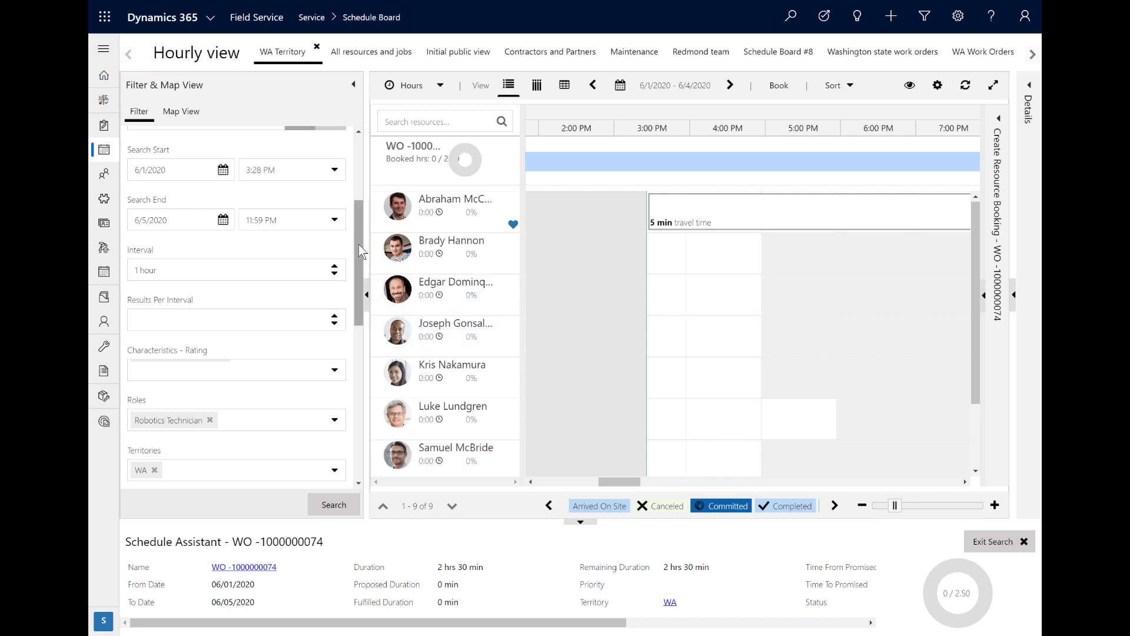
Step: Set the Schedule Assistant's Search For option to All resources
{"action": "left_click_drag", "start_coordinate": [361, 250], "coordinate": [360, 171]}
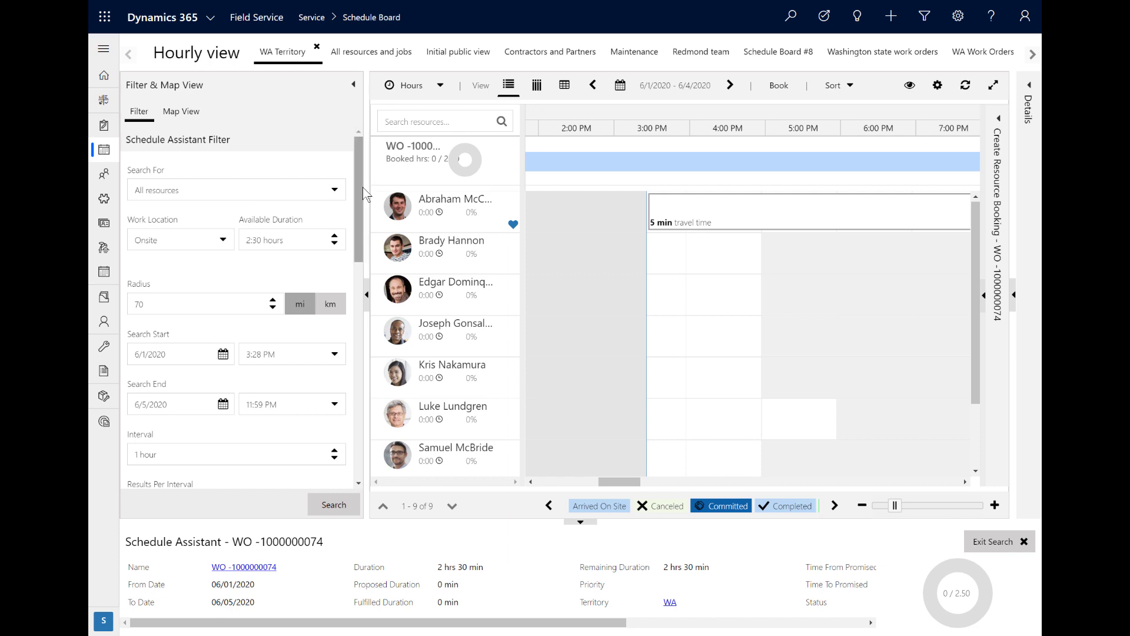
{"action": "left_click", "coordinate": [333, 191]}
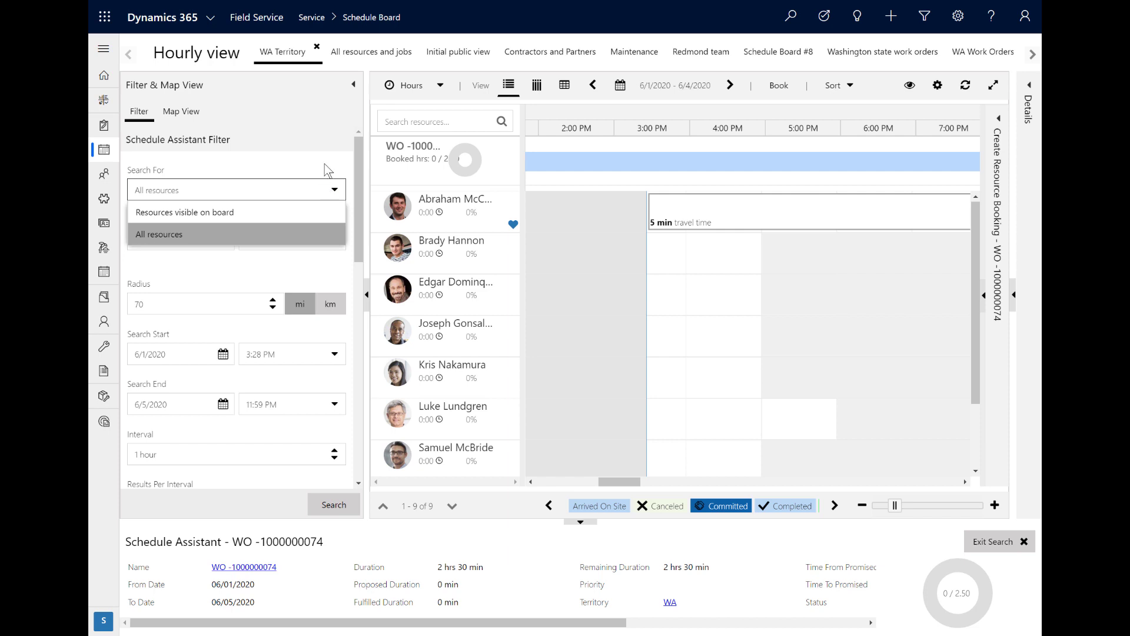
{"action": "left_click", "coordinate": [328, 171]}
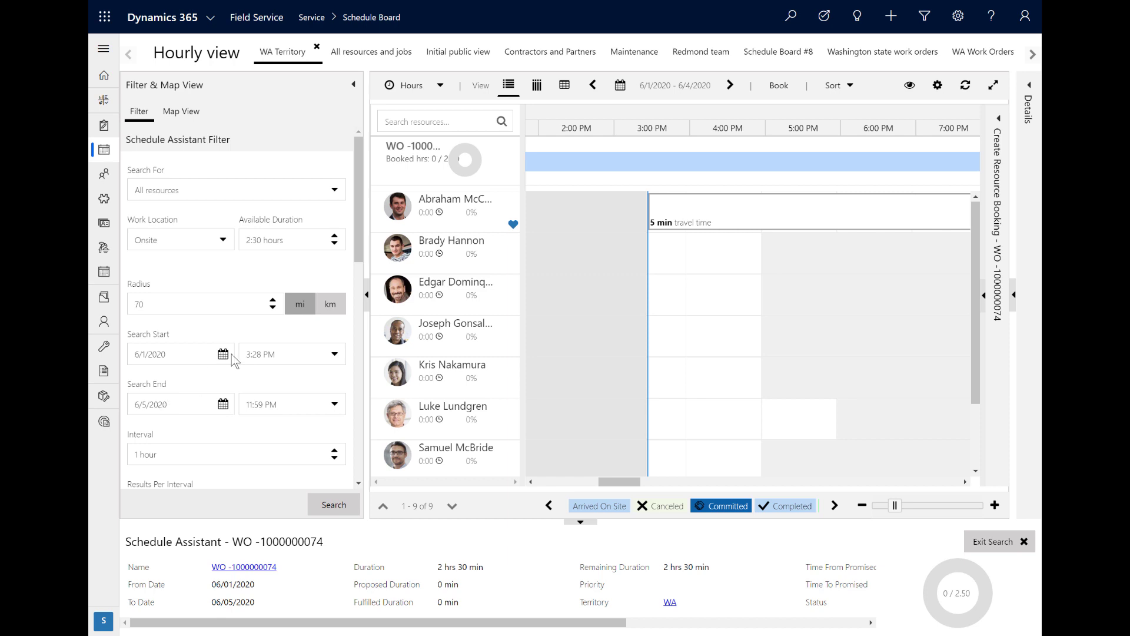
Step: Add Arm Band Servicing as a required characteristic and search, narrowing results to four resources
{"action": "left_click_drag", "start_coordinate": [356, 224], "coordinate": [361, 337]}
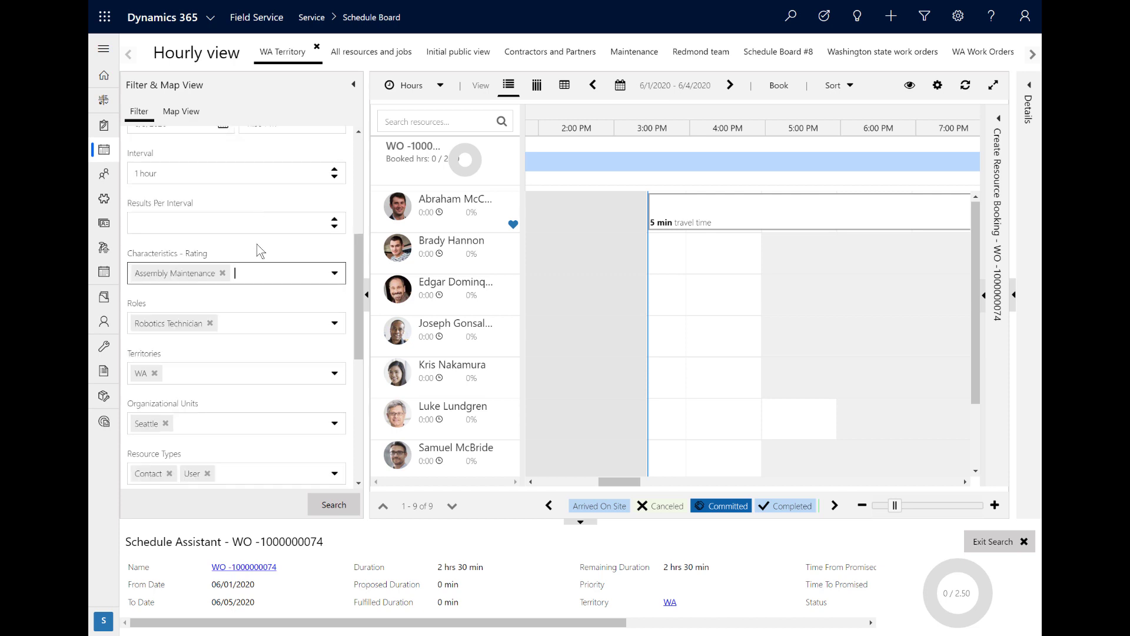
{"action": "left_click", "coordinate": [183, 267]}
{"action": "left_click", "coordinate": [335, 274]}
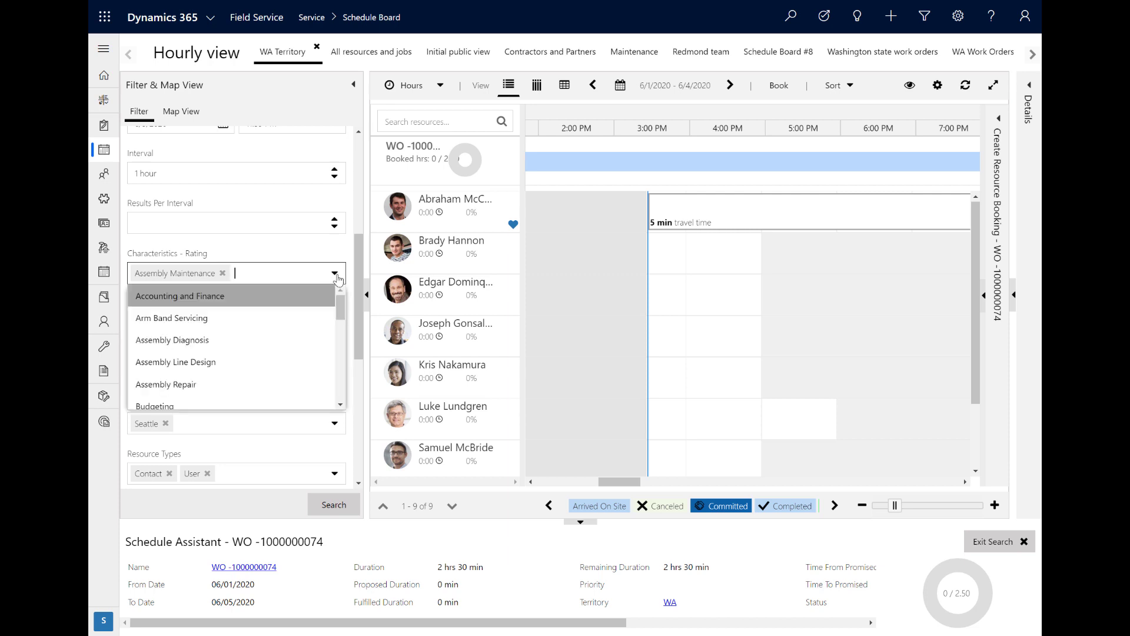
{"action": "left_click", "coordinate": [297, 318]}
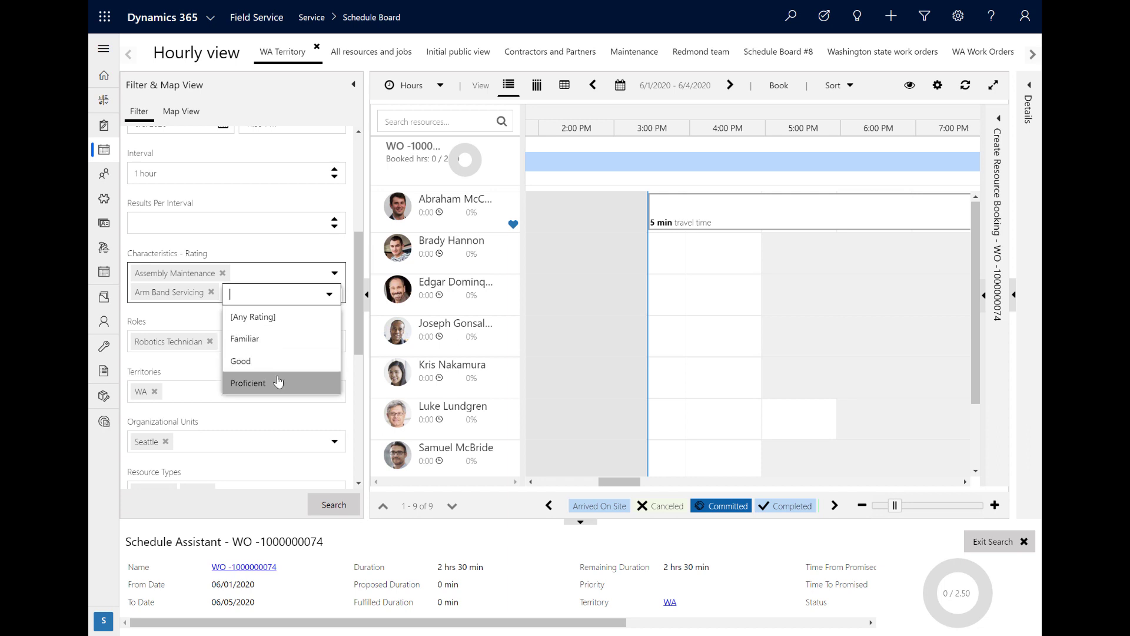
{"action": "left_click", "coordinate": [276, 318]}
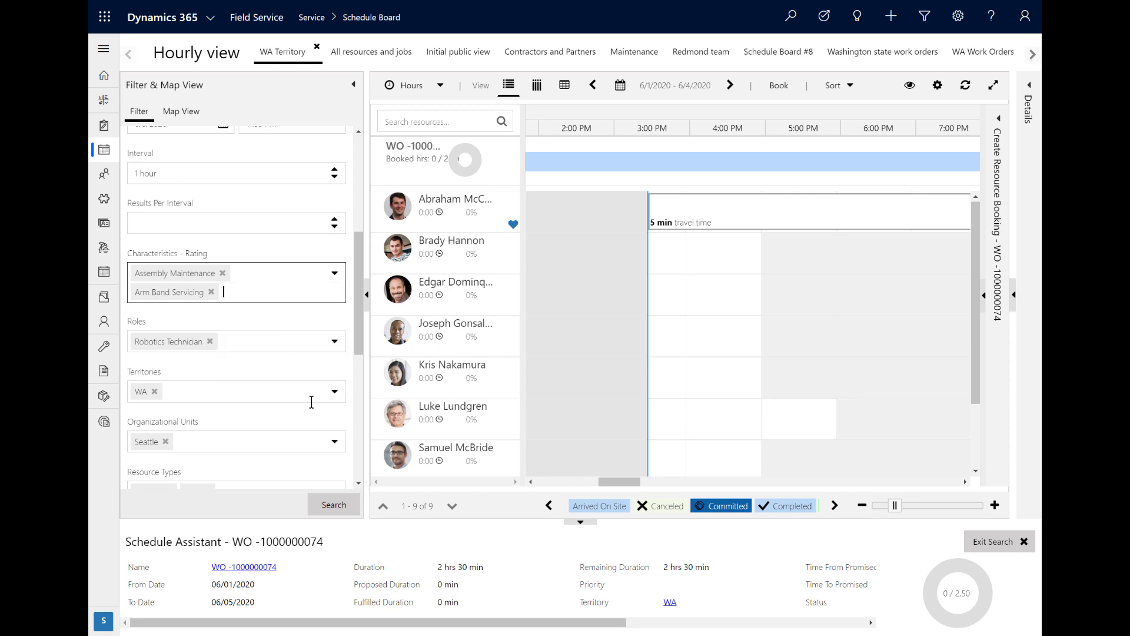
{"action": "left_click", "coordinate": [333, 507]}
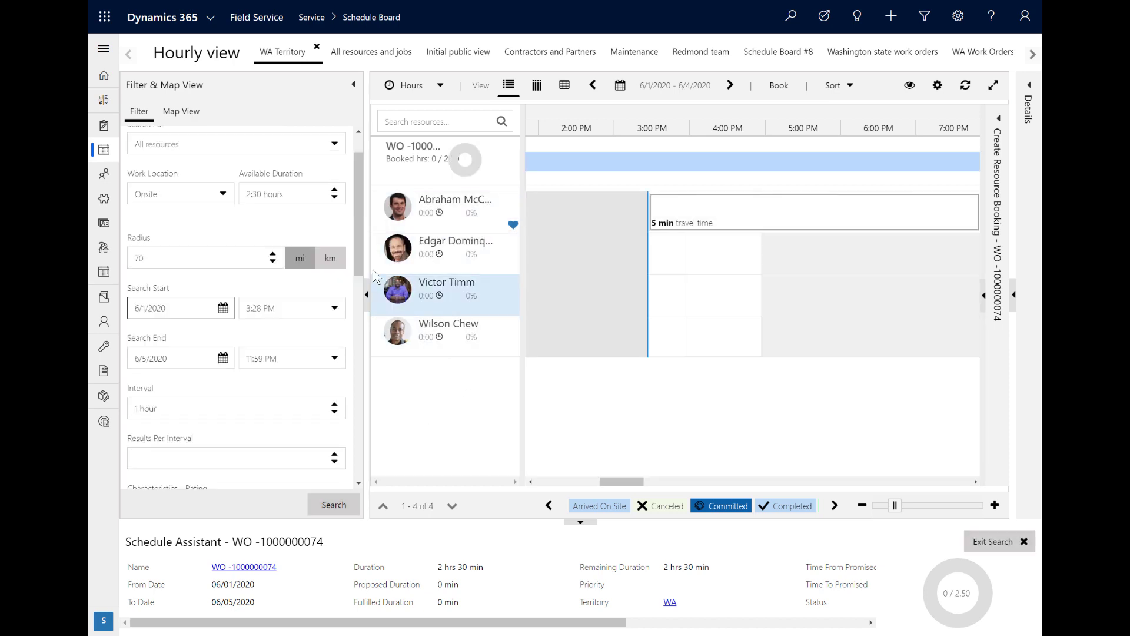
Step: Remove Arm Band Servicing and rerun the search with only Assembly Maintenance
{"action": "left_click_drag", "start_coordinate": [361, 238], "coordinate": [225, 313]}
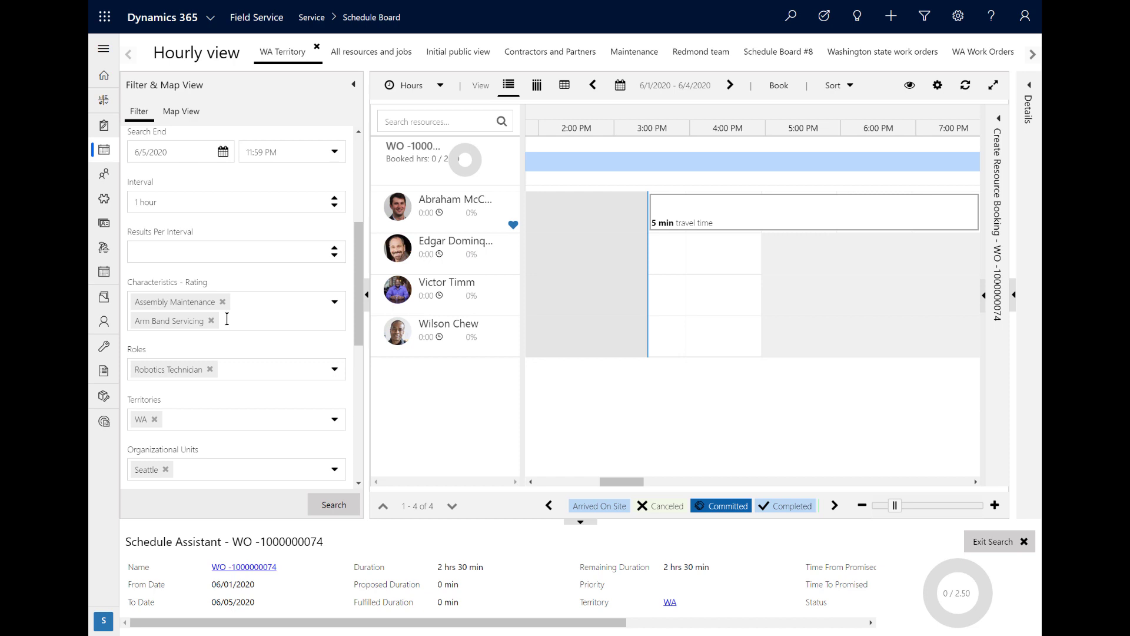
{"action": "left_click", "coordinate": [214, 322]}
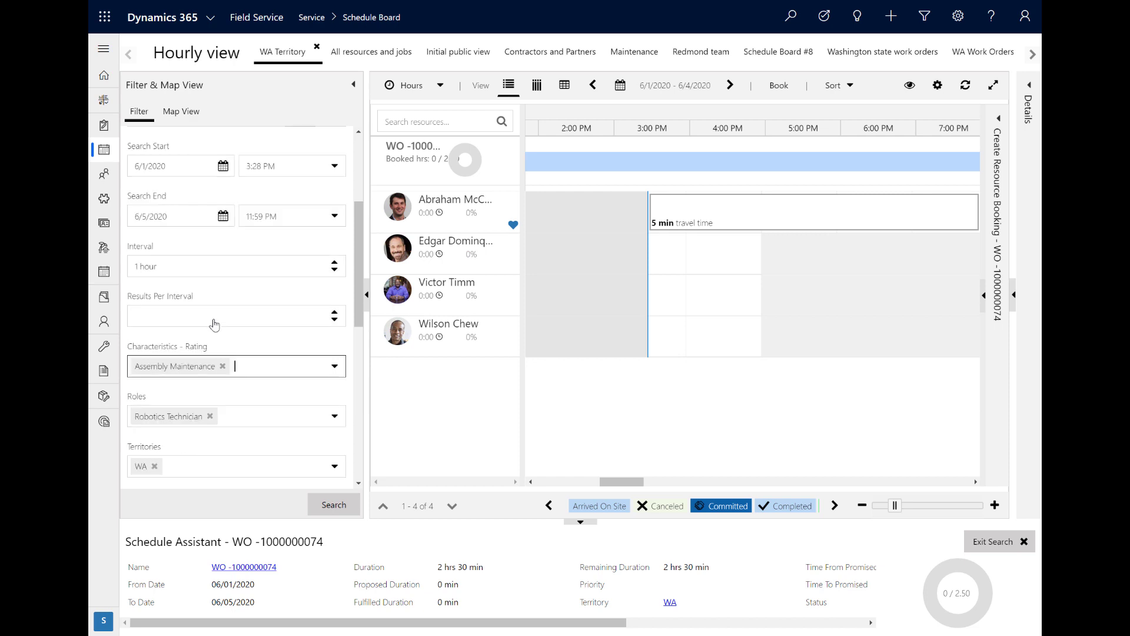
{"action": "left_click", "coordinate": [336, 508]}
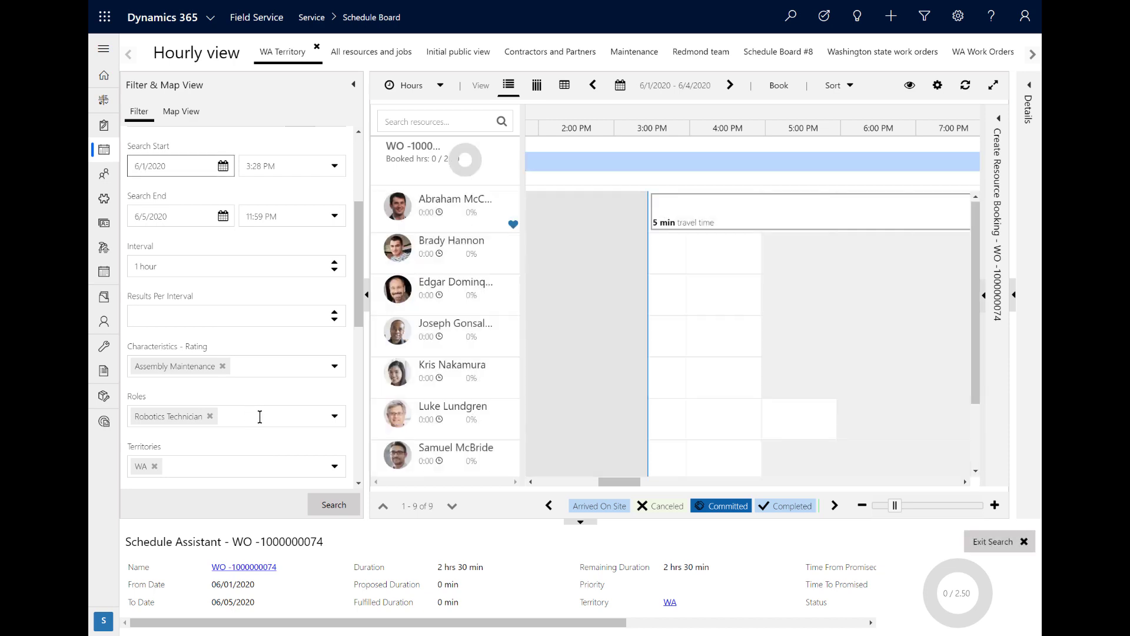
{"action": "left_click", "coordinate": [260, 416]}
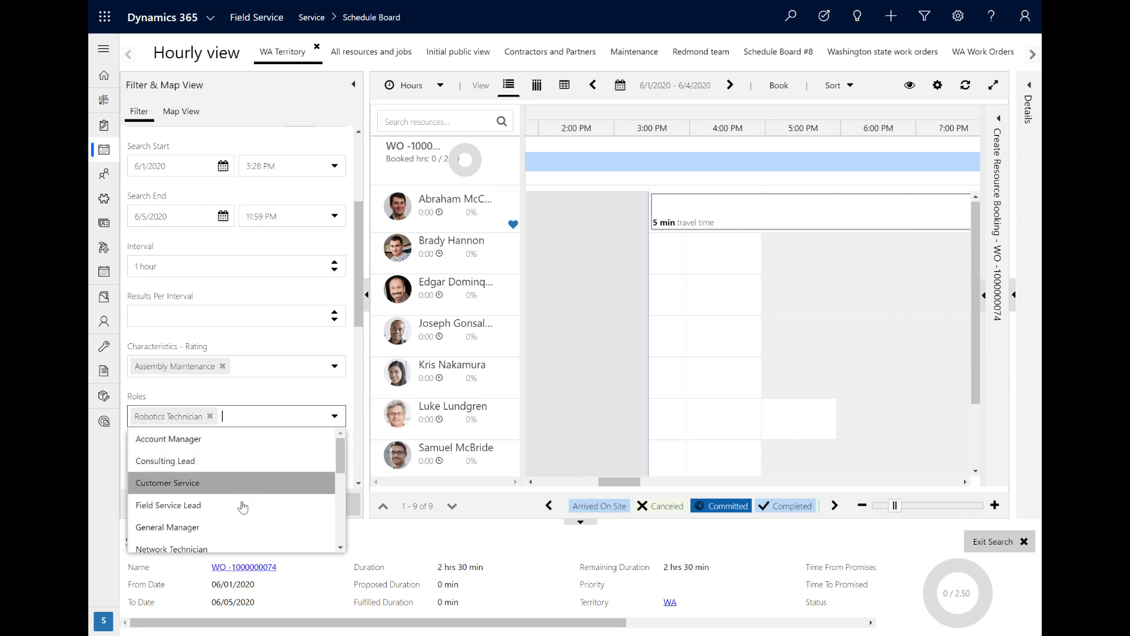
{"action": "left_click", "coordinate": [221, 547]}
{"action": "left_click", "coordinate": [332, 508]}
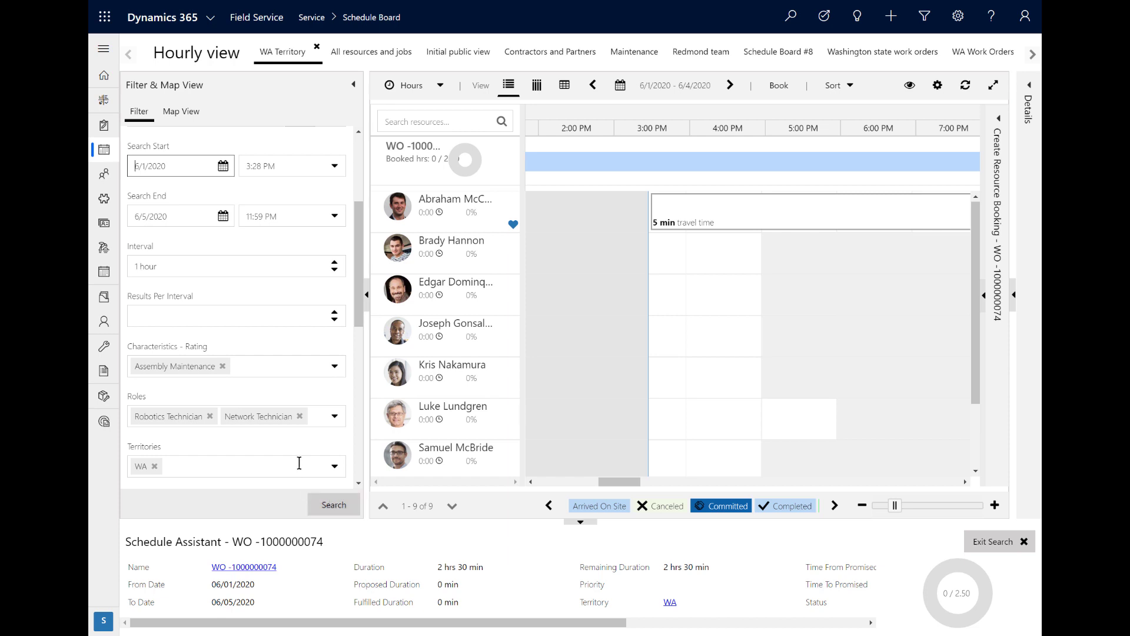
{"action": "left_click", "coordinate": [299, 416]}
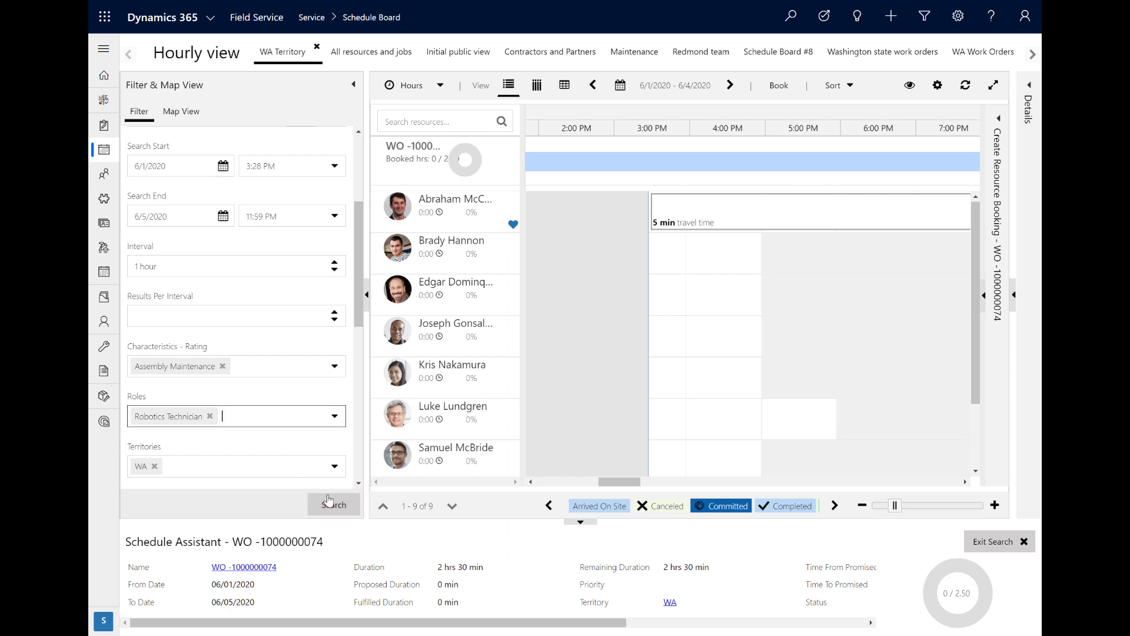
{"action": "left_click", "coordinate": [331, 505]}
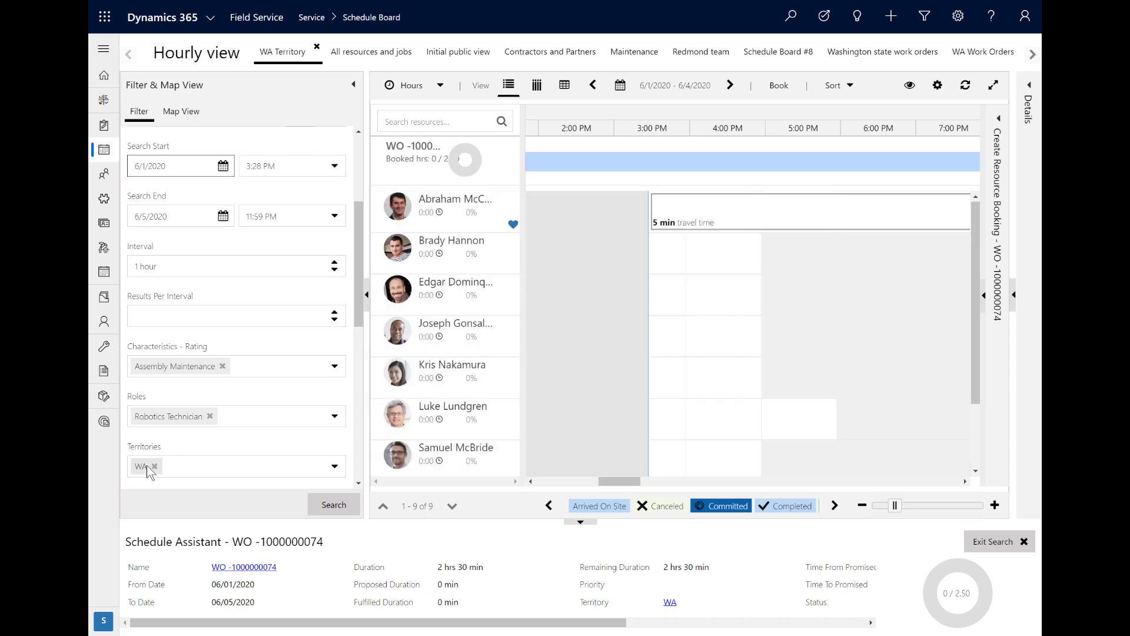
{"action": "scroll", "coordinate": [188, 456], "scroll_direction": "down", "scroll_amount": 1}
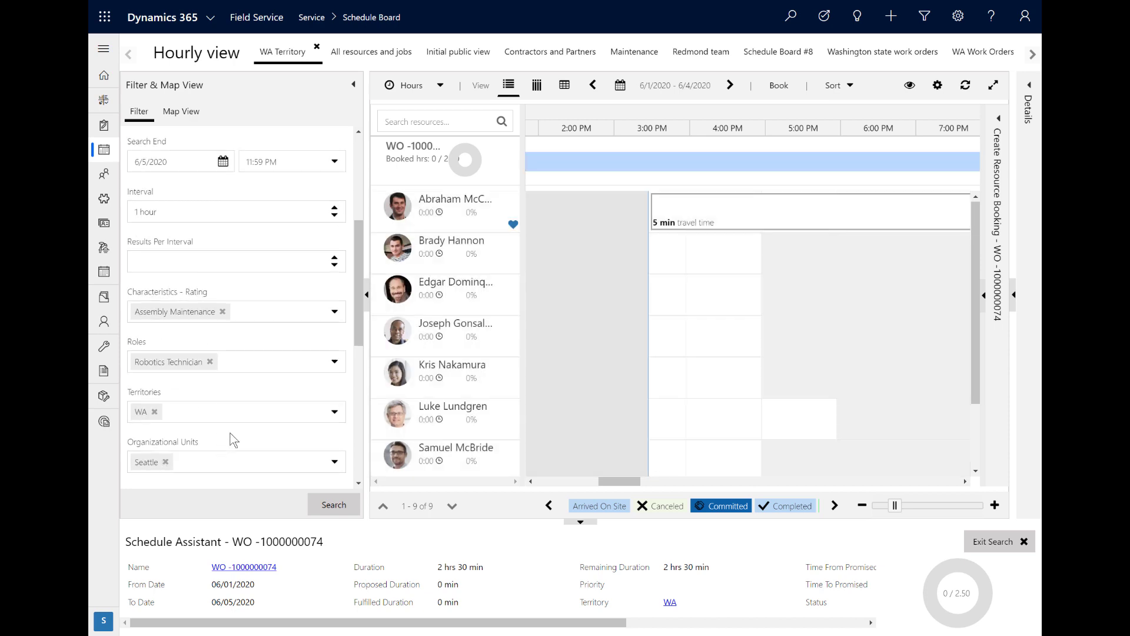
{"action": "scroll", "coordinate": [295, 429], "scroll_direction": "down", "scroll_amount": 2}
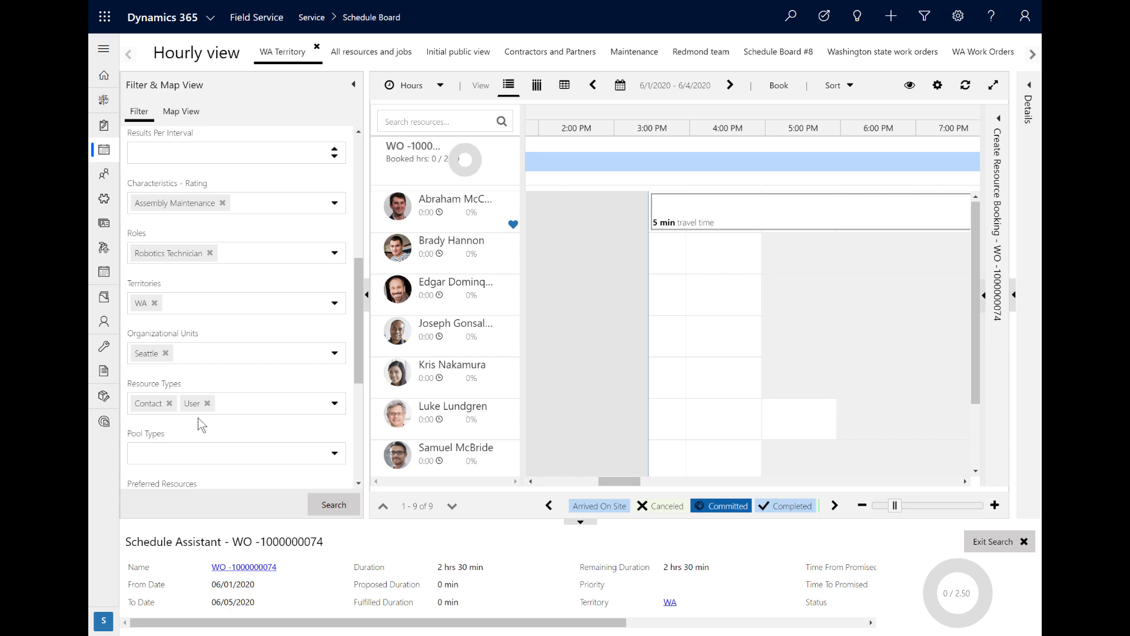
{"action": "scroll", "coordinate": [270, 421], "scroll_direction": "down", "scroll_amount": 2}
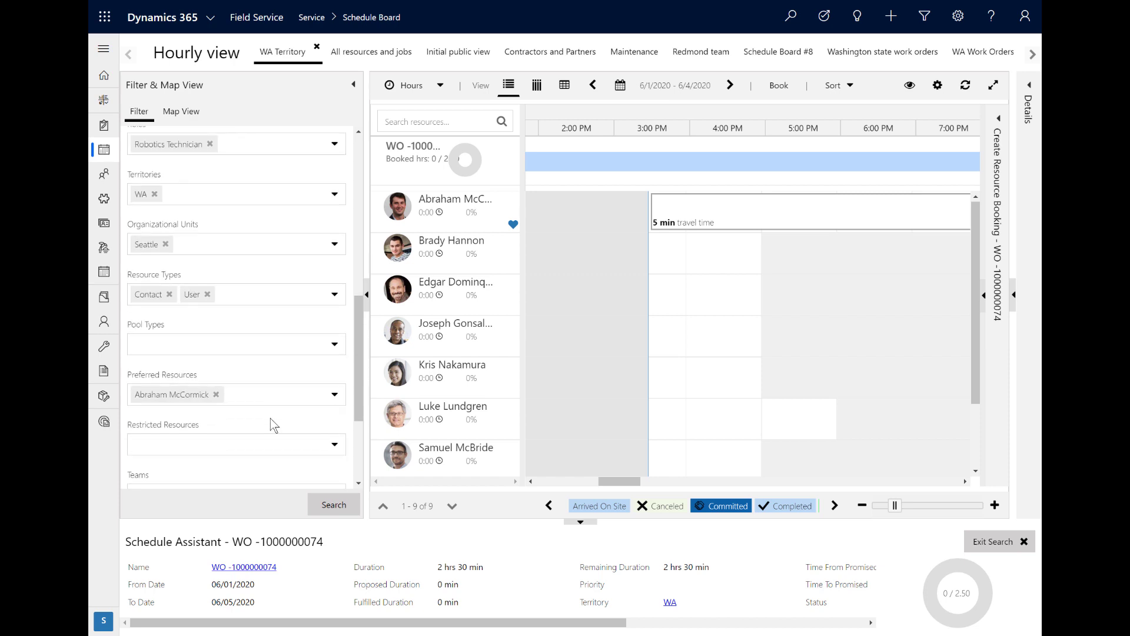
{"action": "scroll", "coordinate": [271, 418], "scroll_direction": "down", "scroll_amount": 1}
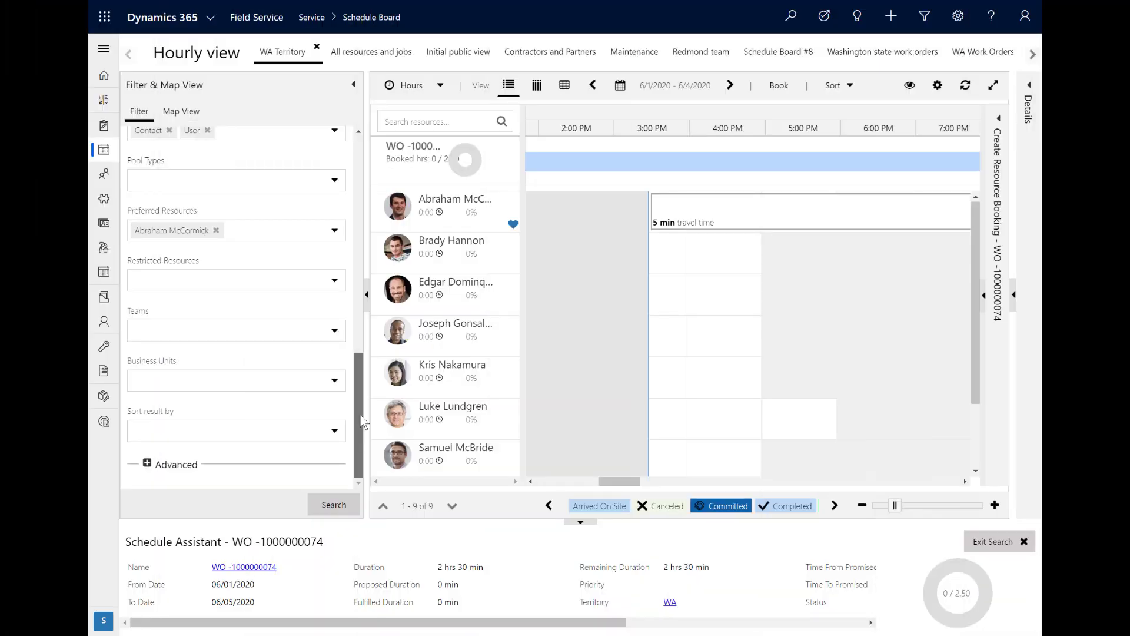
{"action": "left_click", "coordinate": [261, 568]}
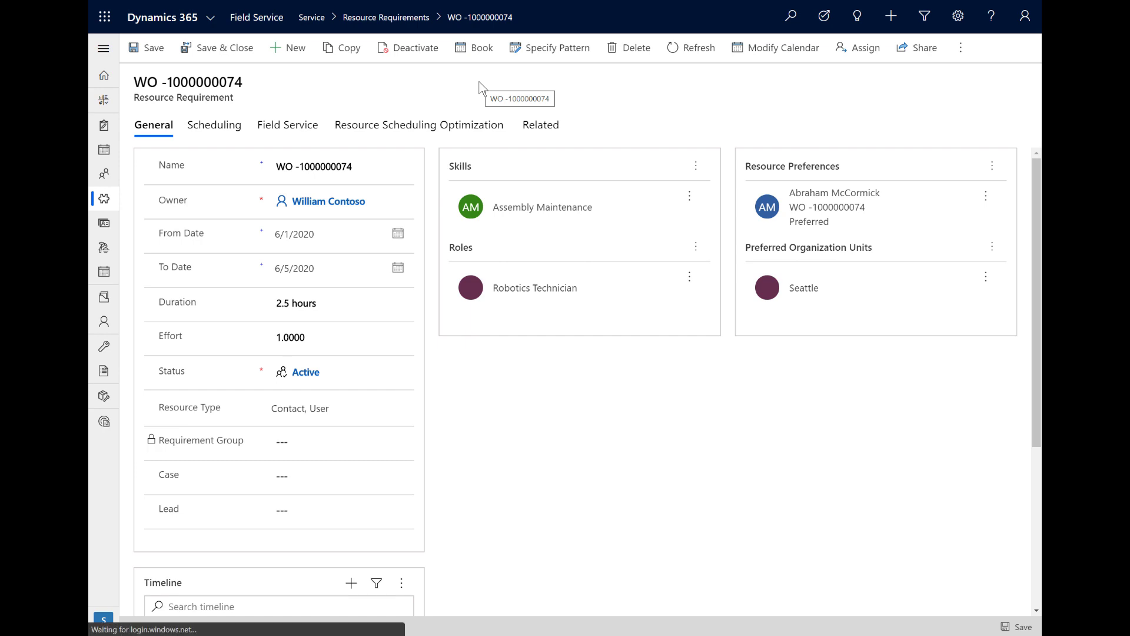
{"action": "left_click", "coordinate": [476, 48]}
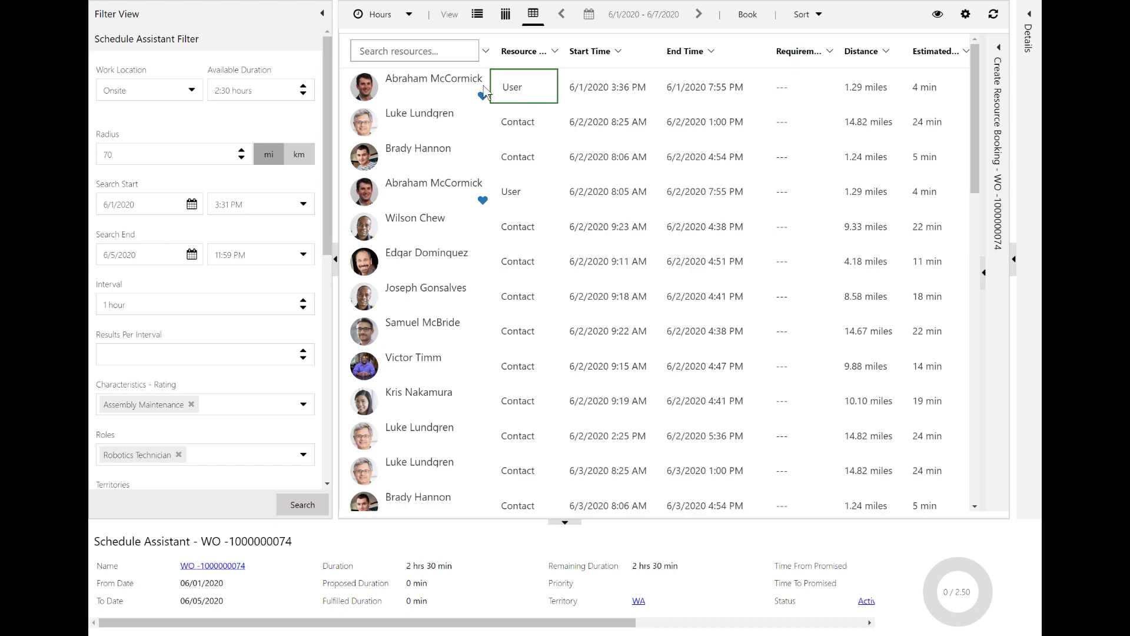
Step: Book the preferred technician's 6/1/2020 afternoon slot with Book & Exit, then go to Work Orders
{"action": "left_click", "coordinate": [452, 87]}
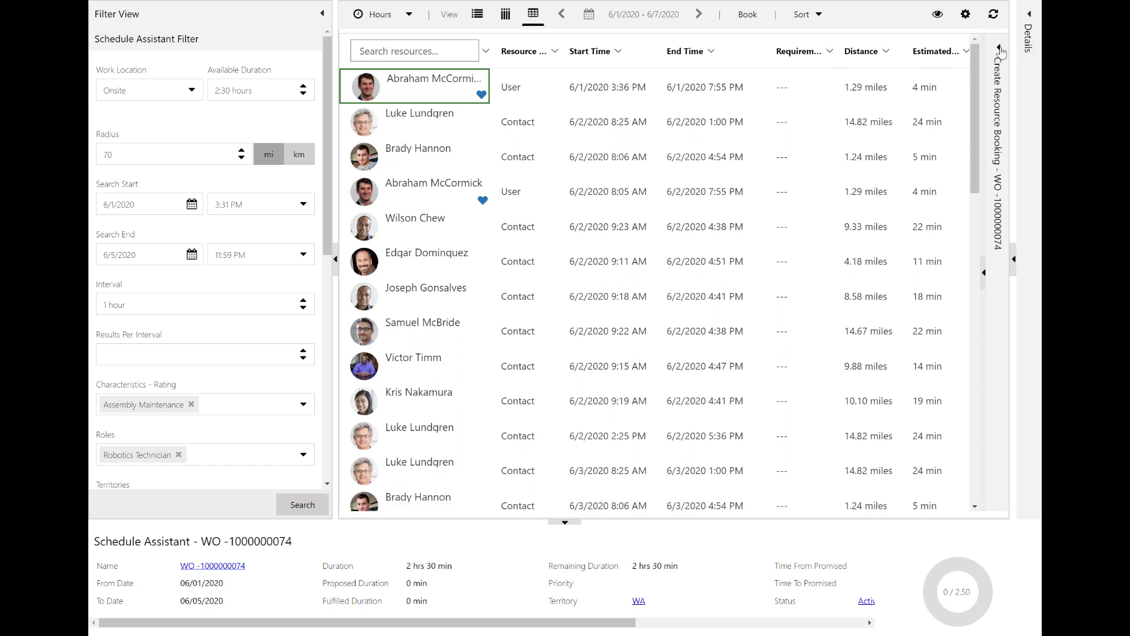
{"action": "left_click", "coordinate": [999, 50]}
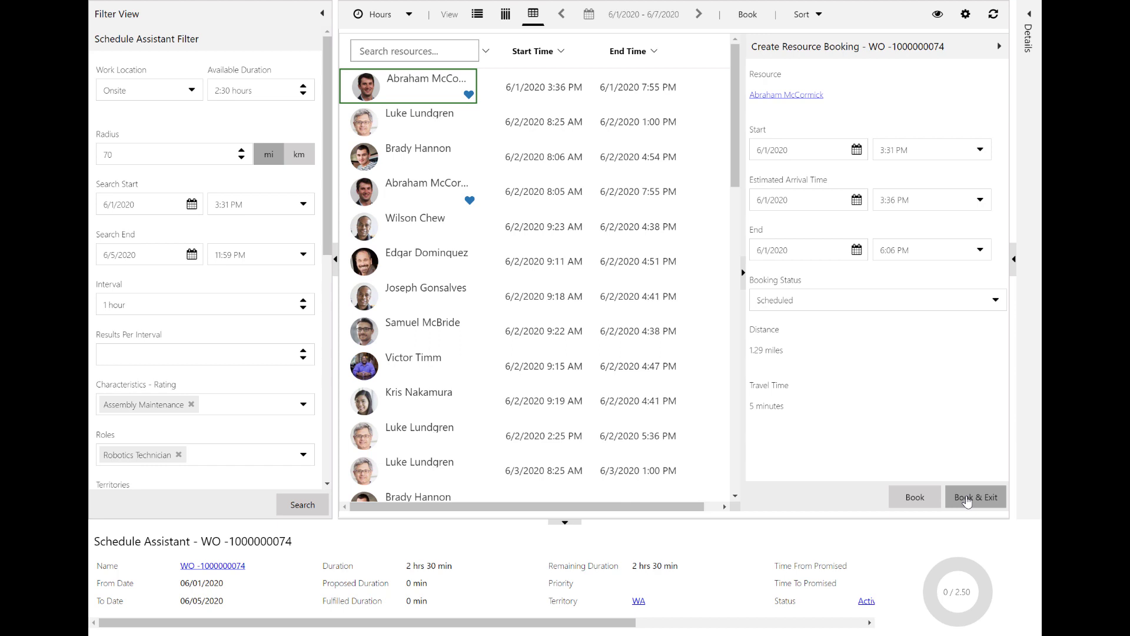
{"action": "left_click", "coordinate": [965, 498]}
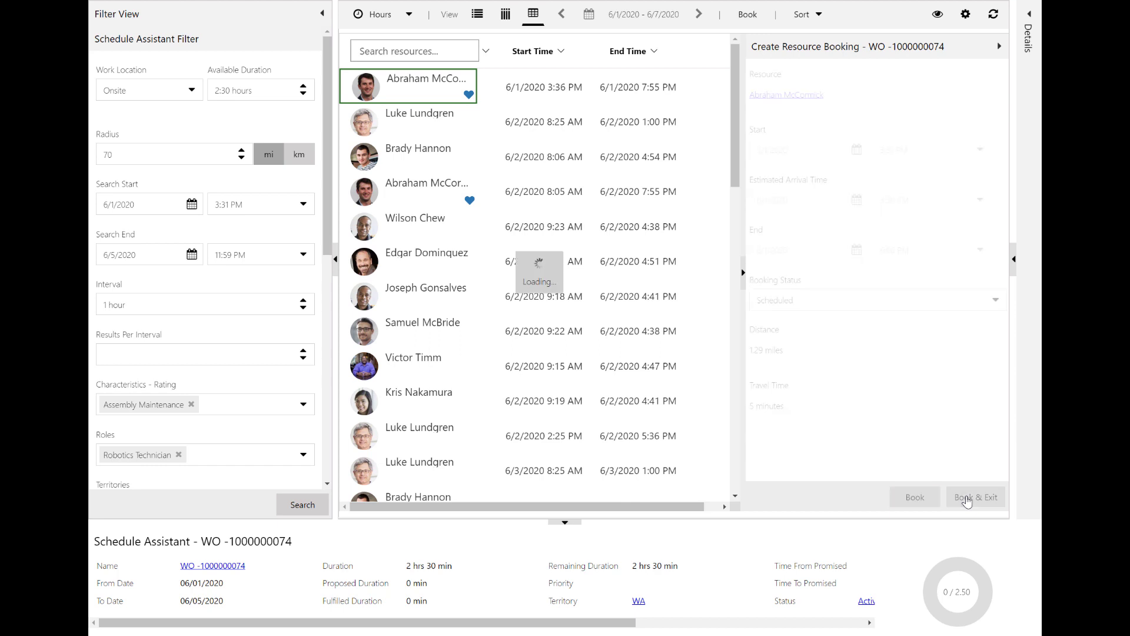
{"action": "left_click", "coordinate": [147, 257]}
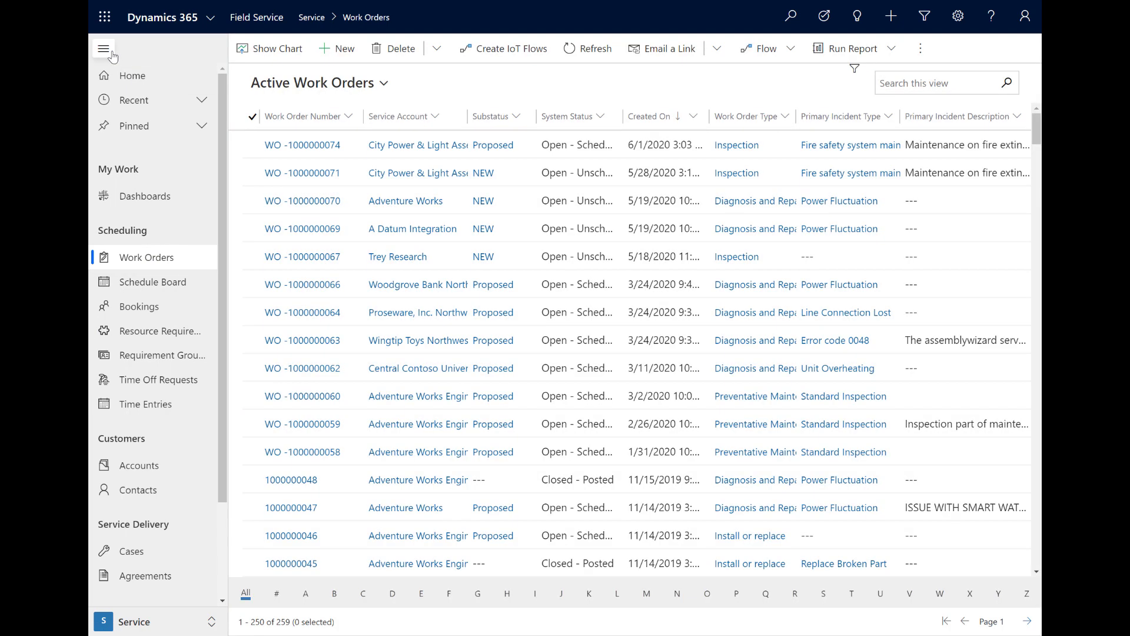
{"action": "left_click", "coordinate": [108, 51]}
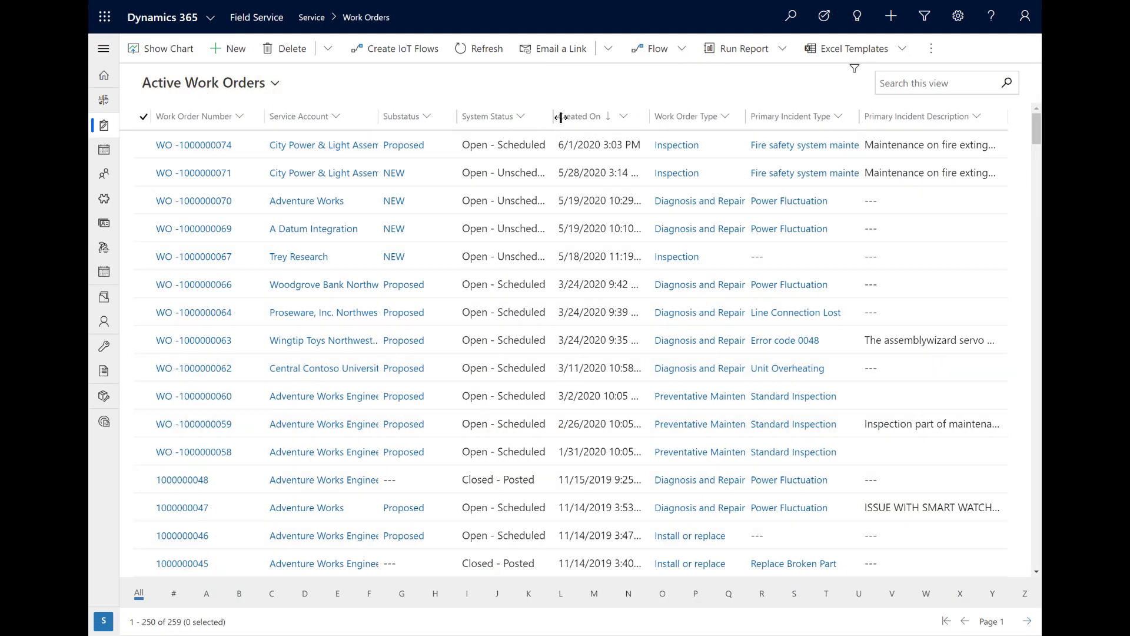
{"action": "left_click", "coordinate": [143, 172]}
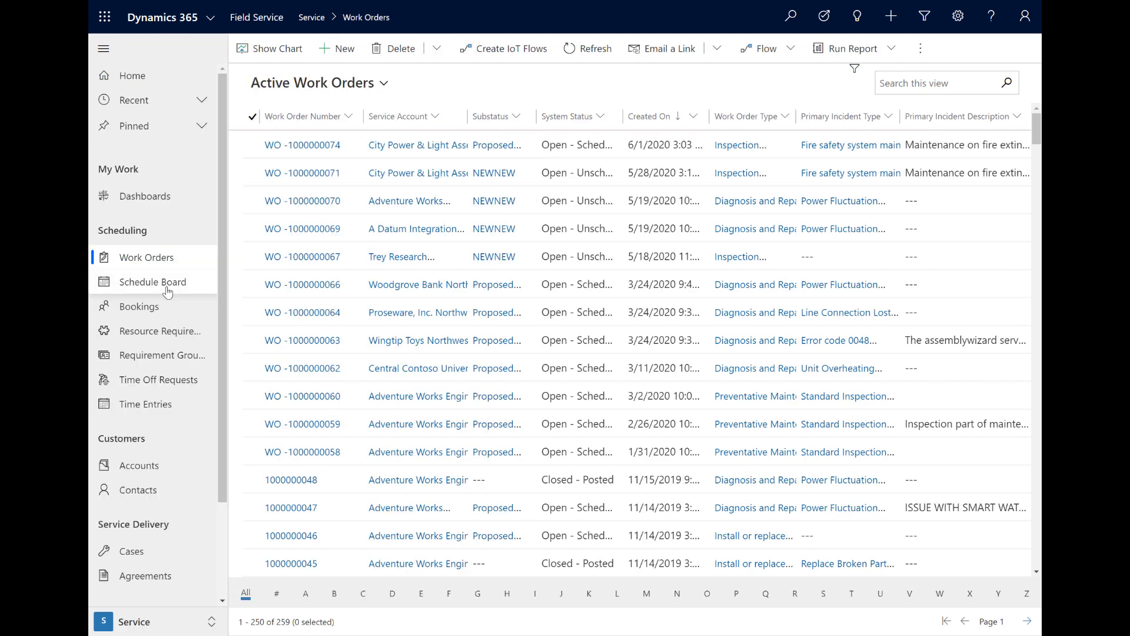
{"action": "left_click", "coordinate": [166, 283]}
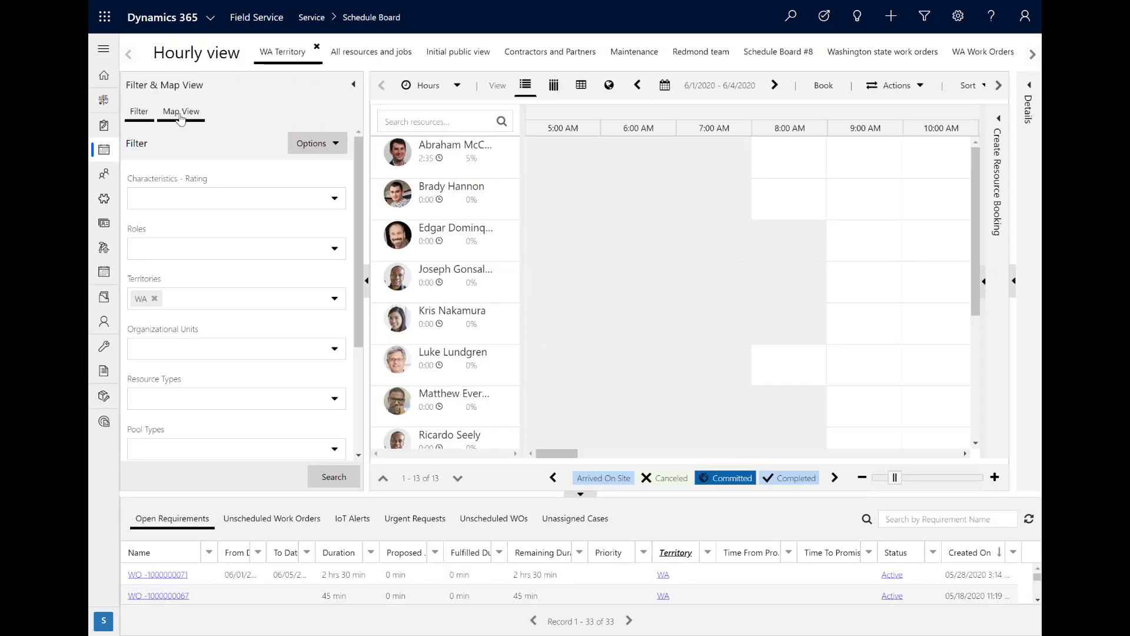
{"action": "left_click", "coordinate": [181, 112]}
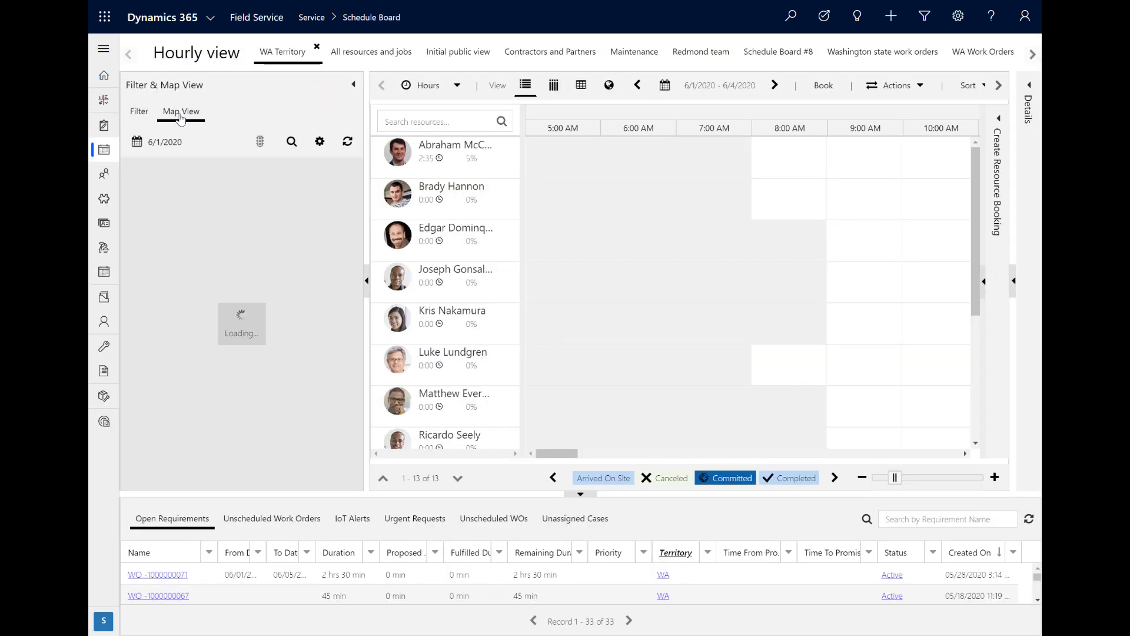
{"action": "left_click", "coordinate": [333, 196]}
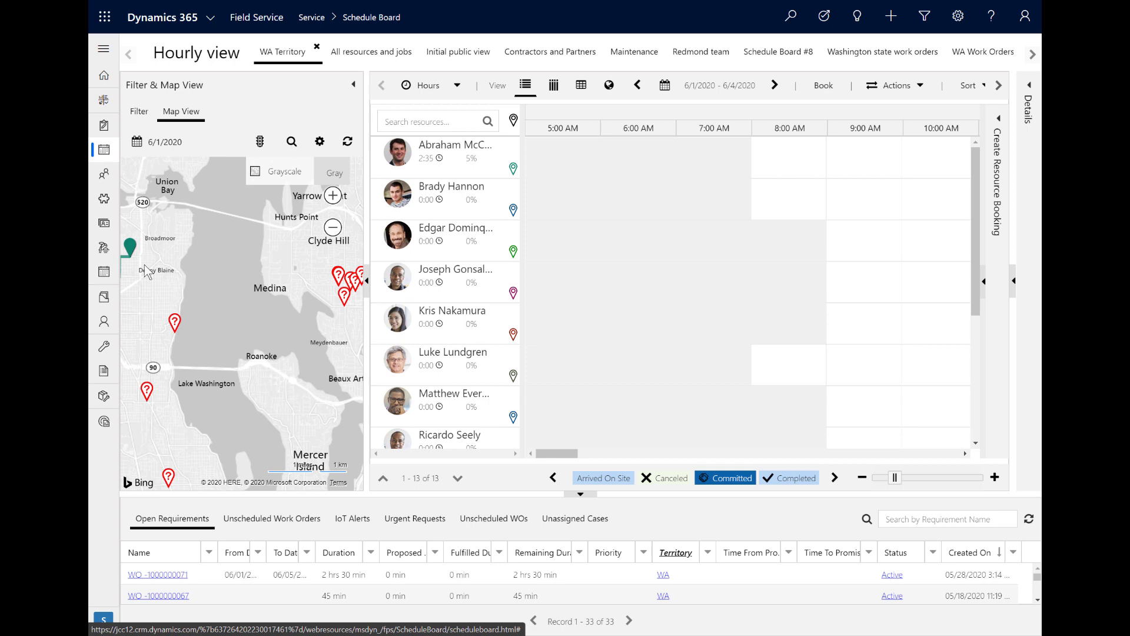
{"action": "left_click_drag", "start_coordinate": [234, 284], "coordinate": [263, 292]}
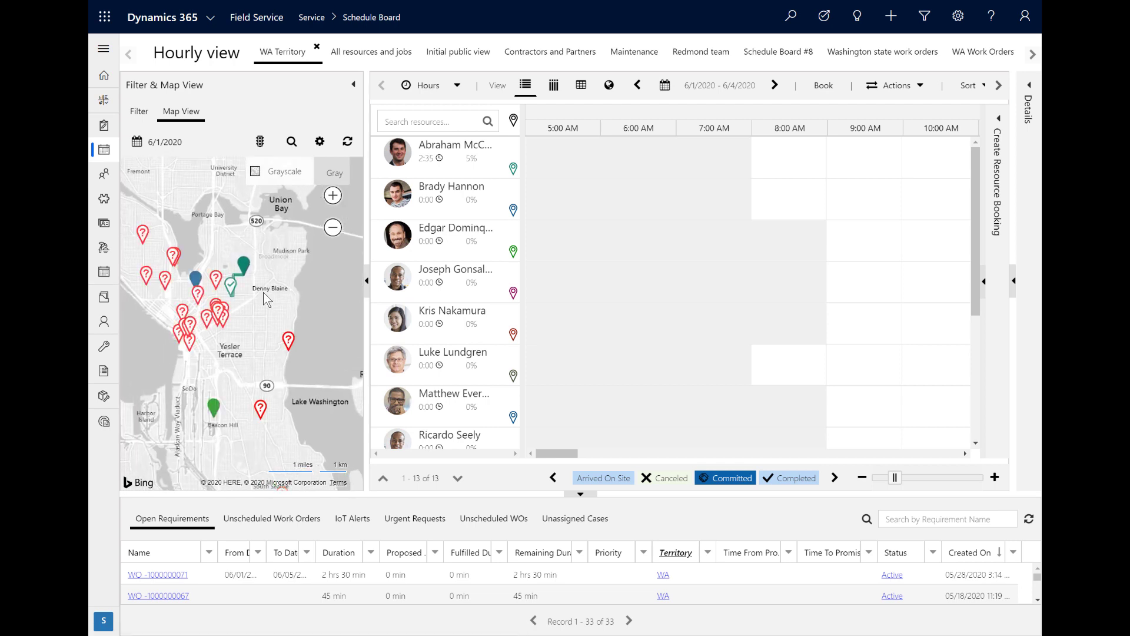
{"action": "left_click", "coordinate": [289, 340]}
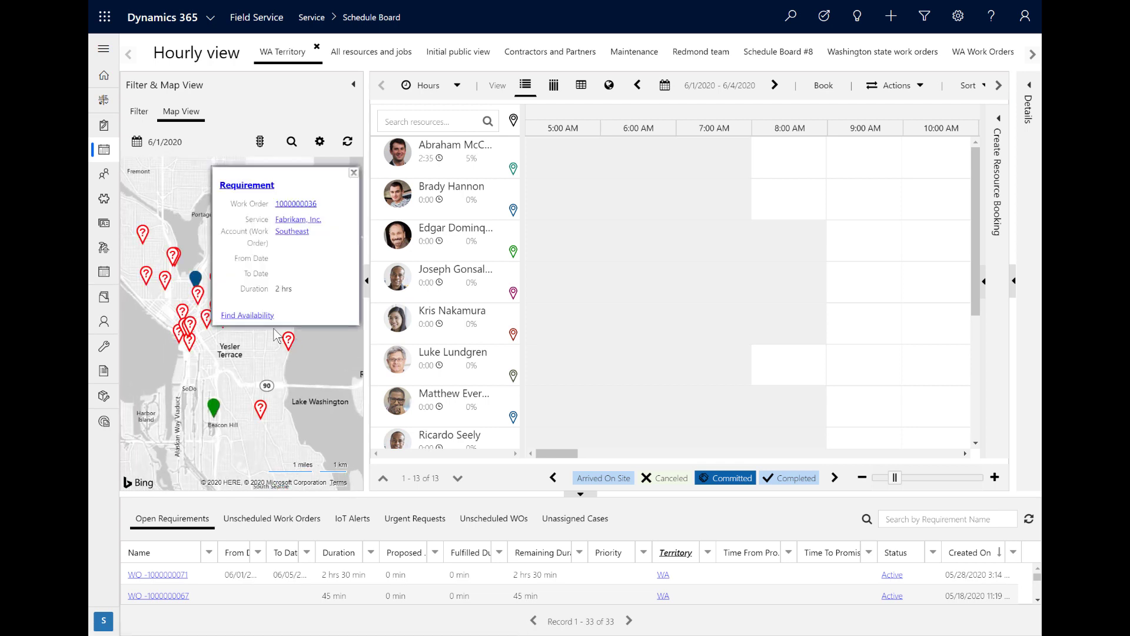
{"action": "left_click", "coordinate": [241, 316]}
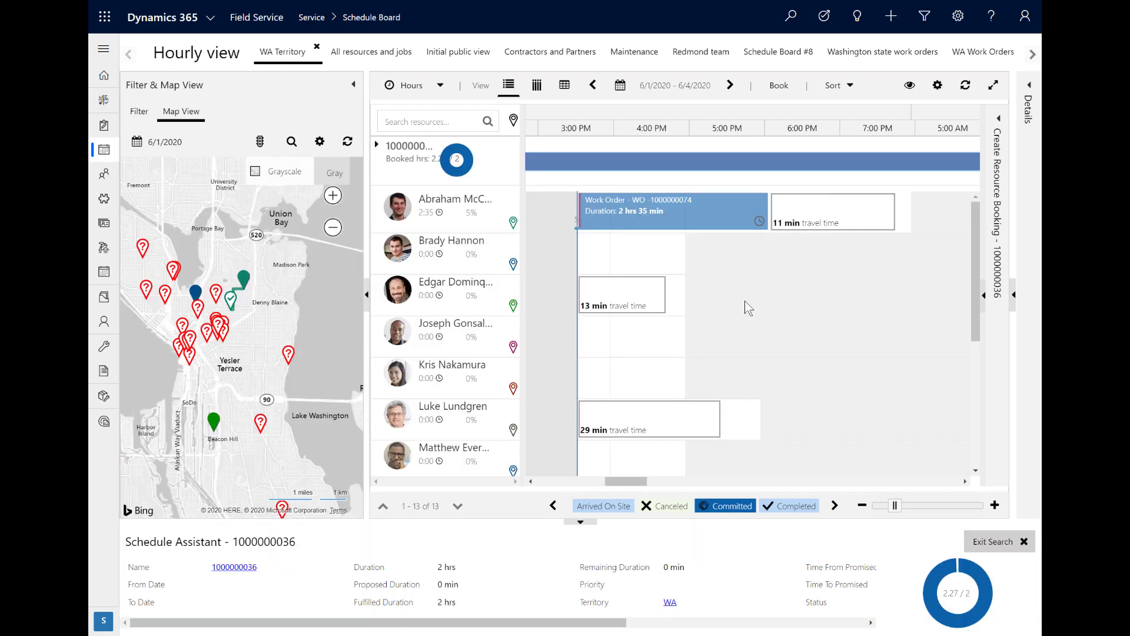
{"action": "mouse_move", "coordinate": [799, 215]}
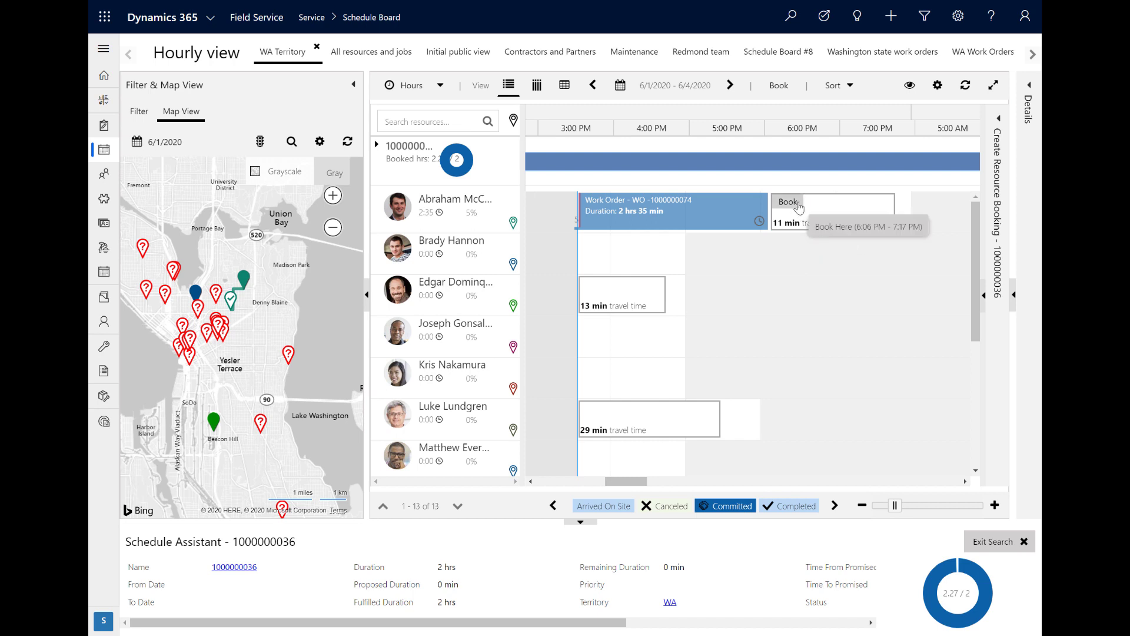
{"action": "left_click", "coordinate": [798, 207]}
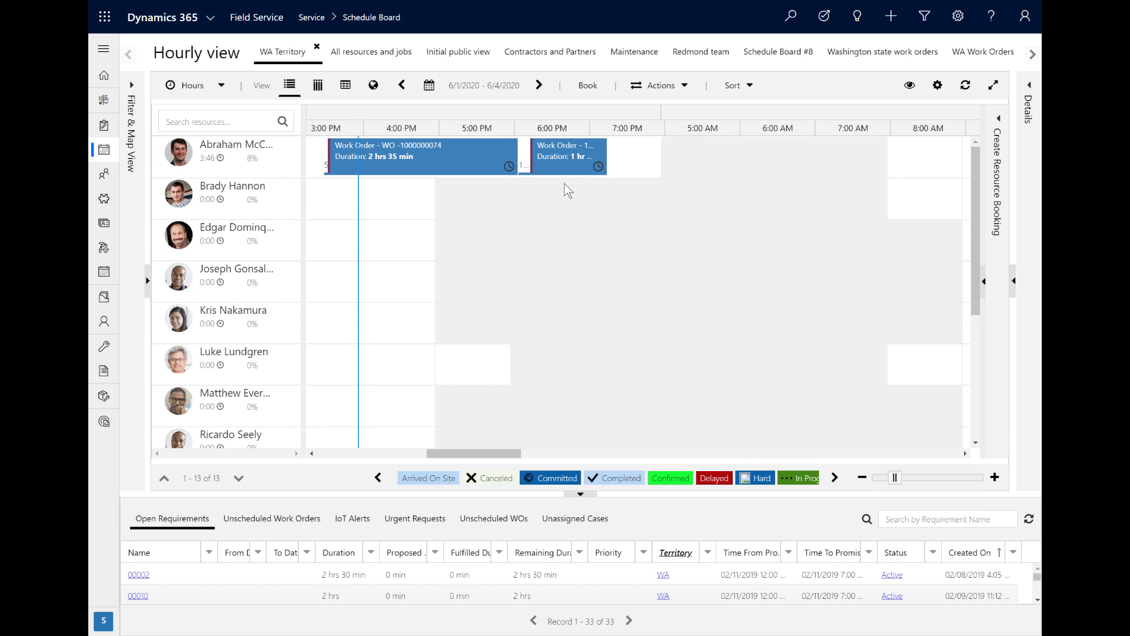
{"action": "right_click", "coordinate": [557, 160]}
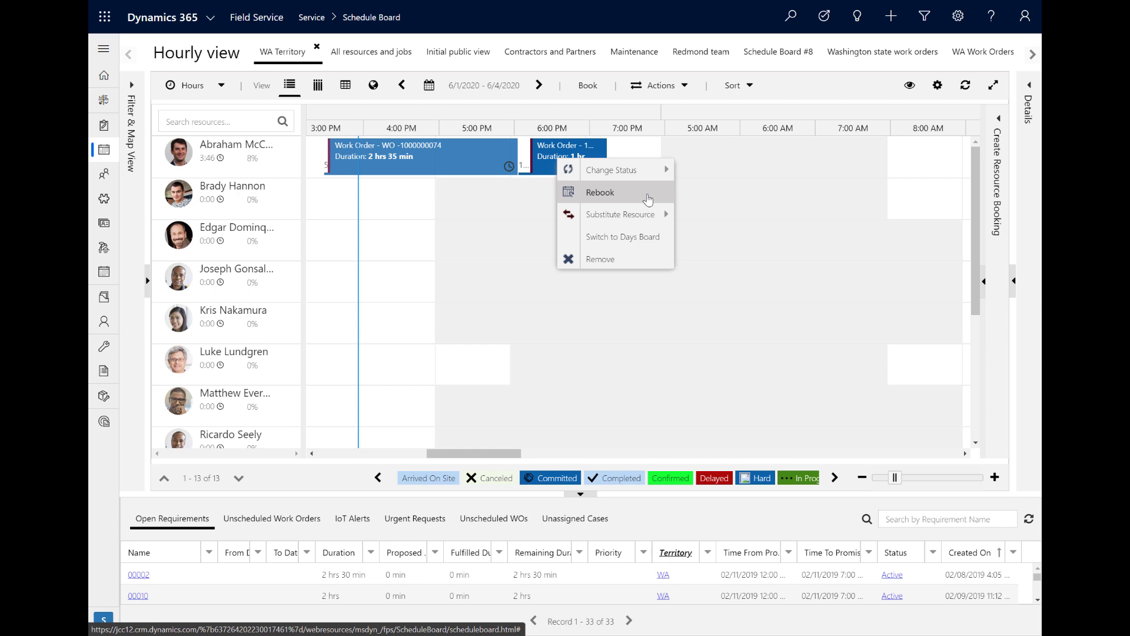
{"action": "left_click", "coordinate": [648, 193]}
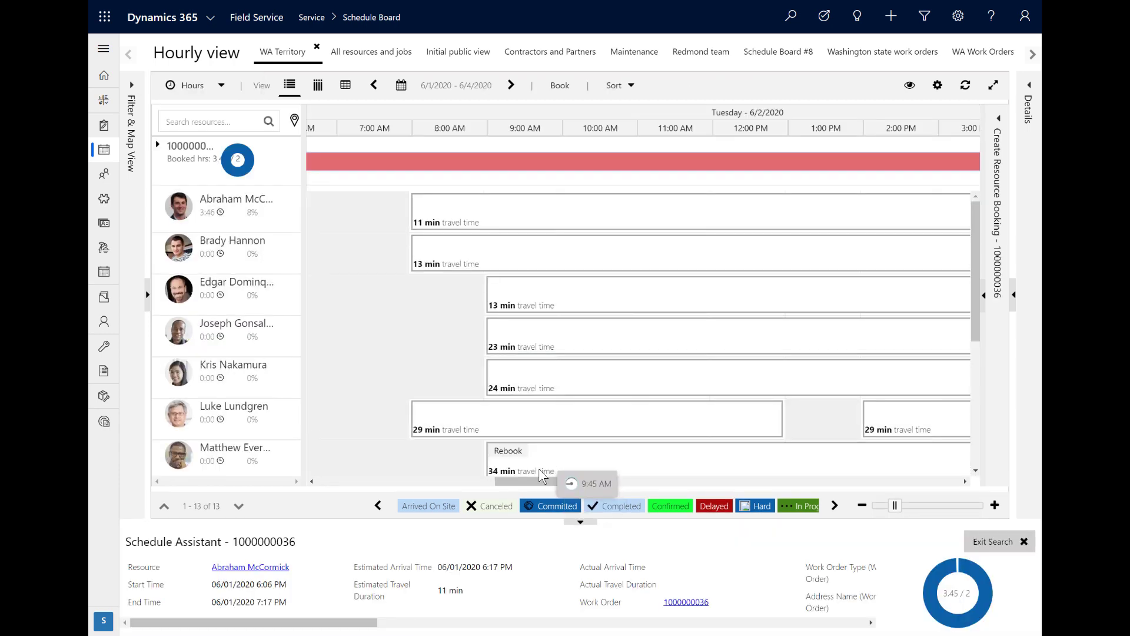
{"action": "left_click_drag", "start_coordinate": [542, 481], "coordinate": [472, 498]}
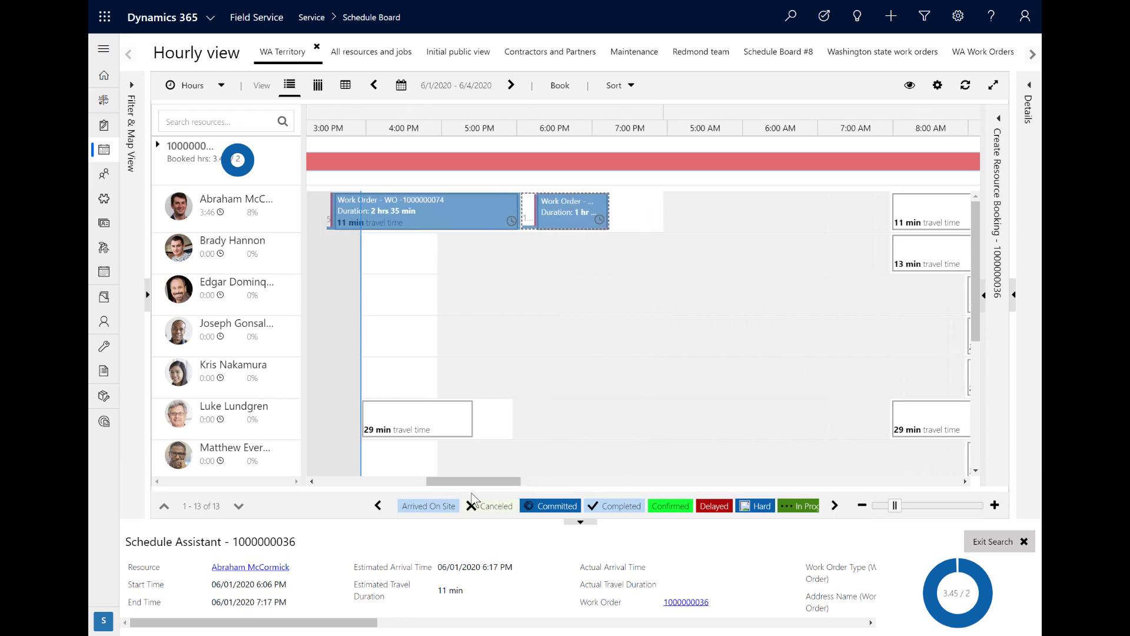
{"action": "mouse_move", "coordinate": [387, 419]}
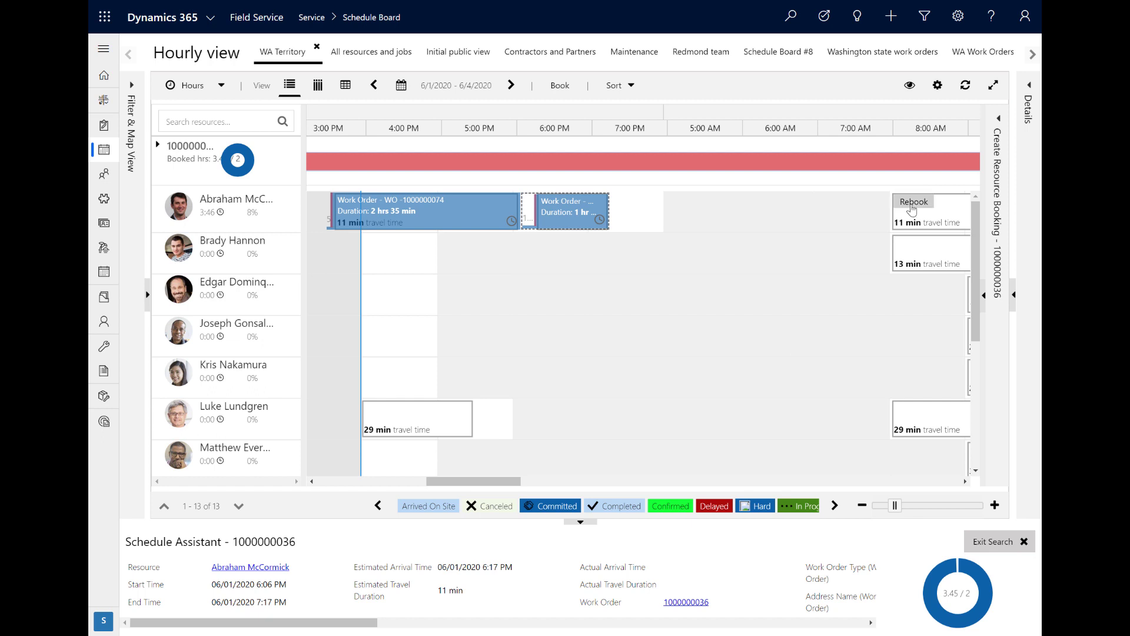
{"action": "left_click", "coordinate": [912, 205]}
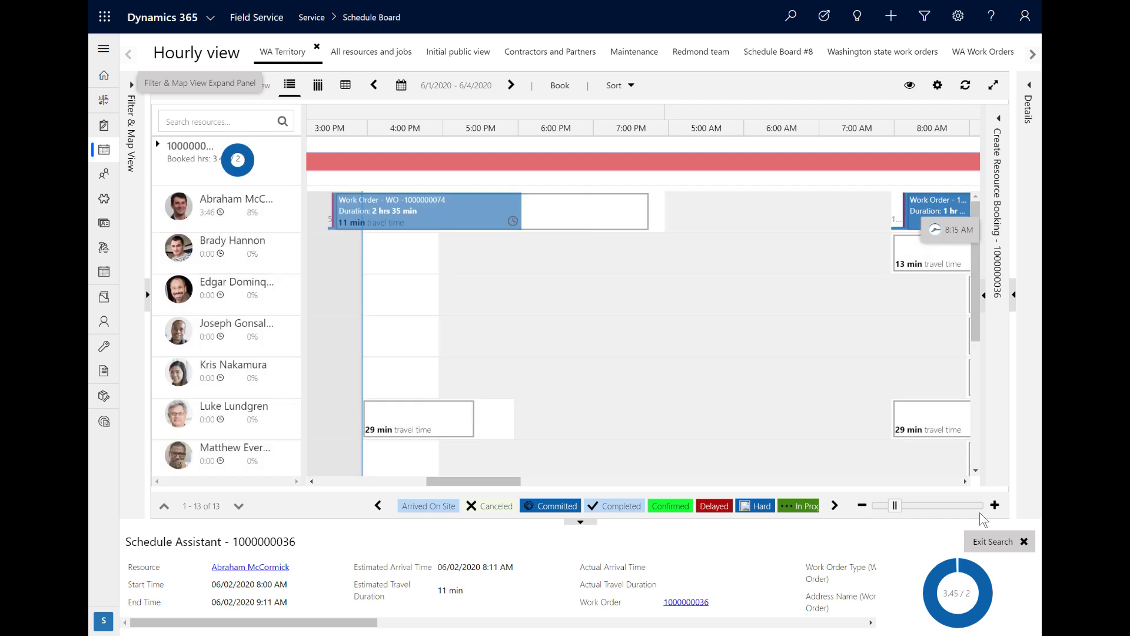
{"action": "left_click", "coordinate": [997, 542]}
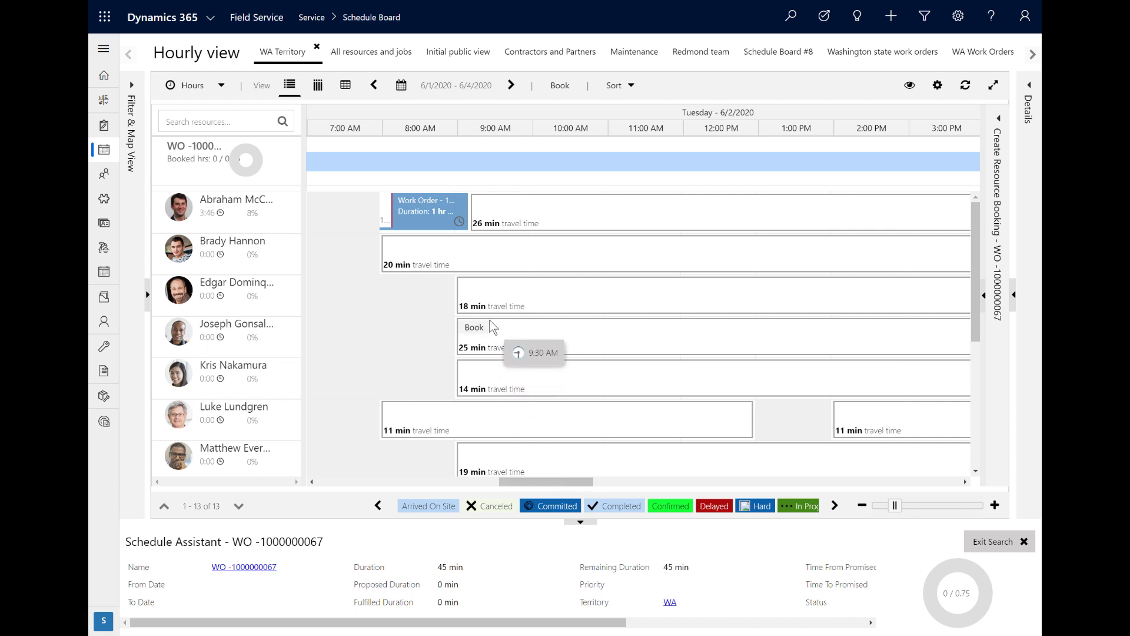
{"action": "mouse_move", "coordinate": [477, 310]}
{"action": "left_click", "coordinate": [473, 286]}
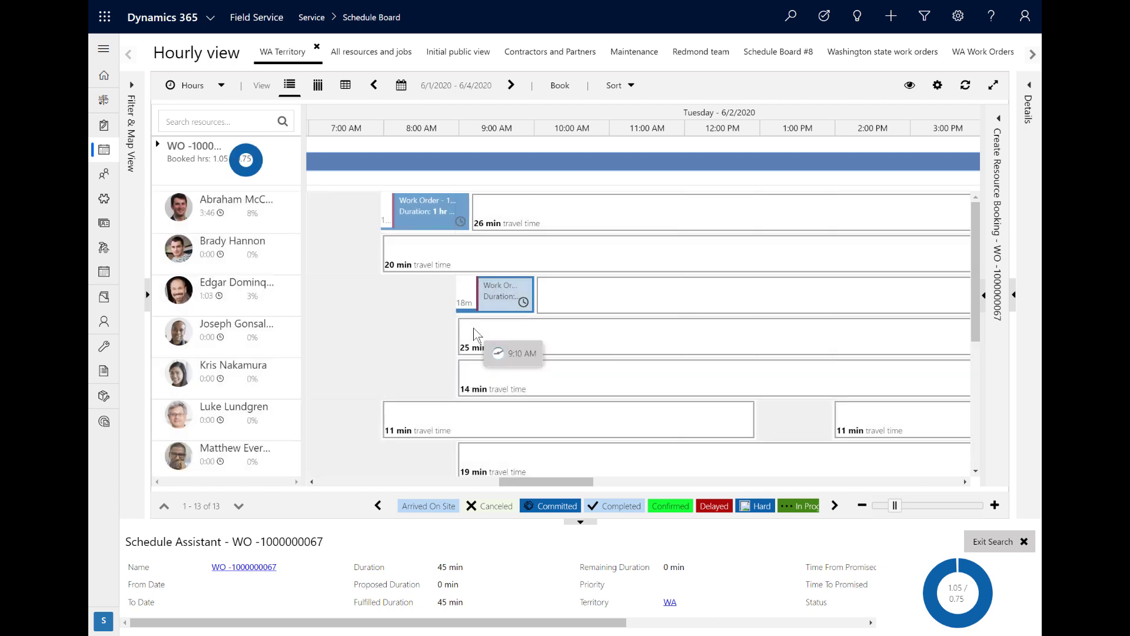
{"action": "left_click", "coordinate": [475, 329]}
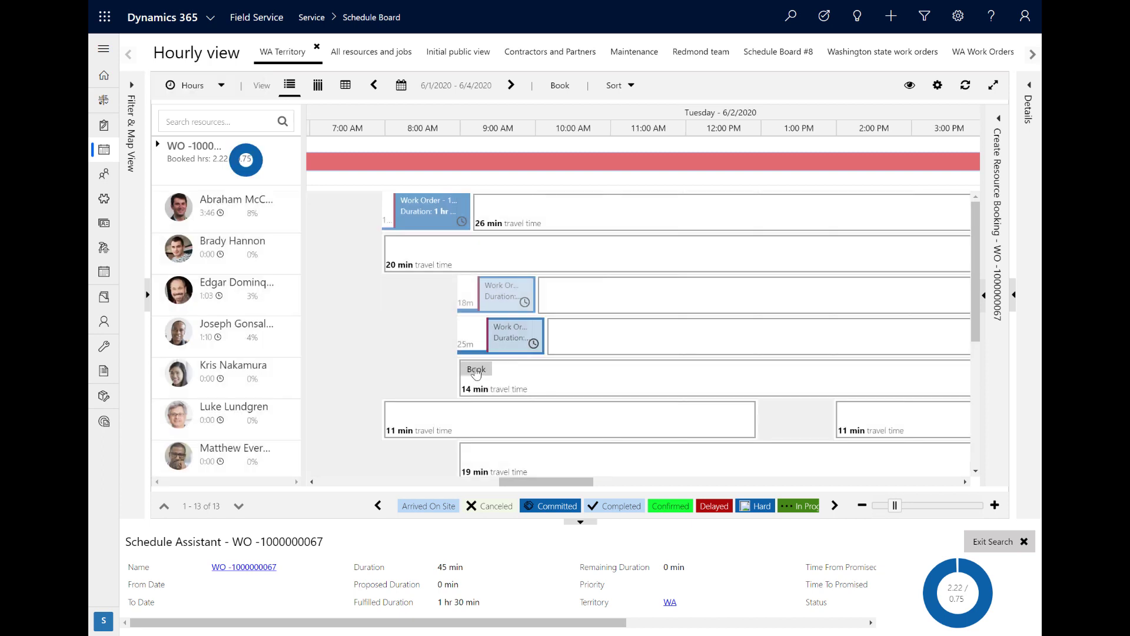
{"action": "left_click", "coordinate": [475, 371]}
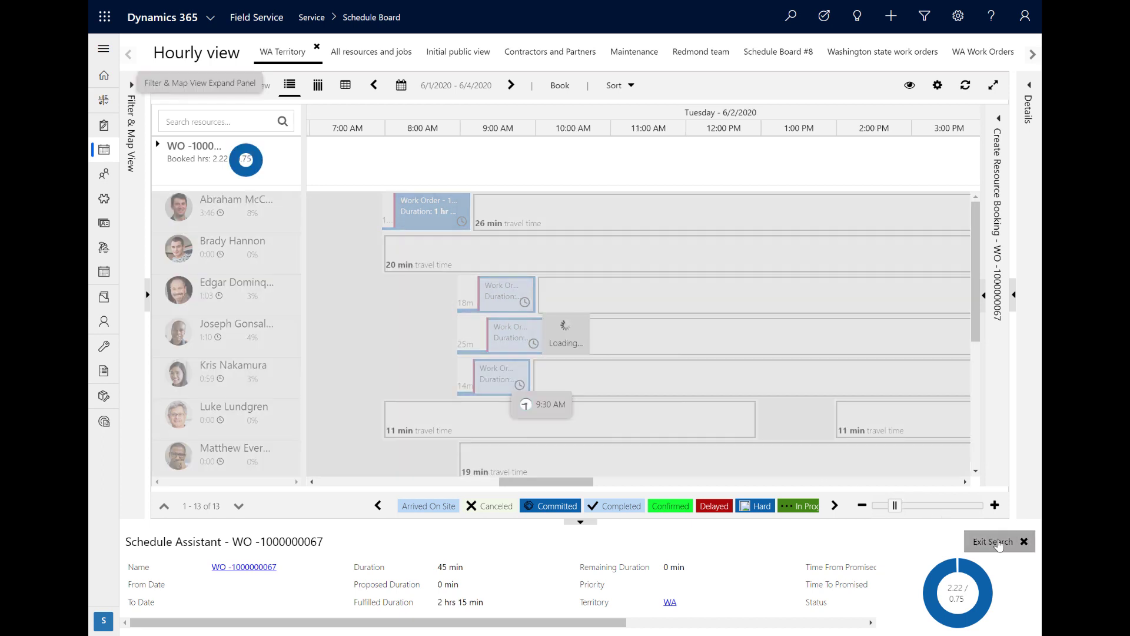
{"action": "left_click", "coordinate": [999, 542]}
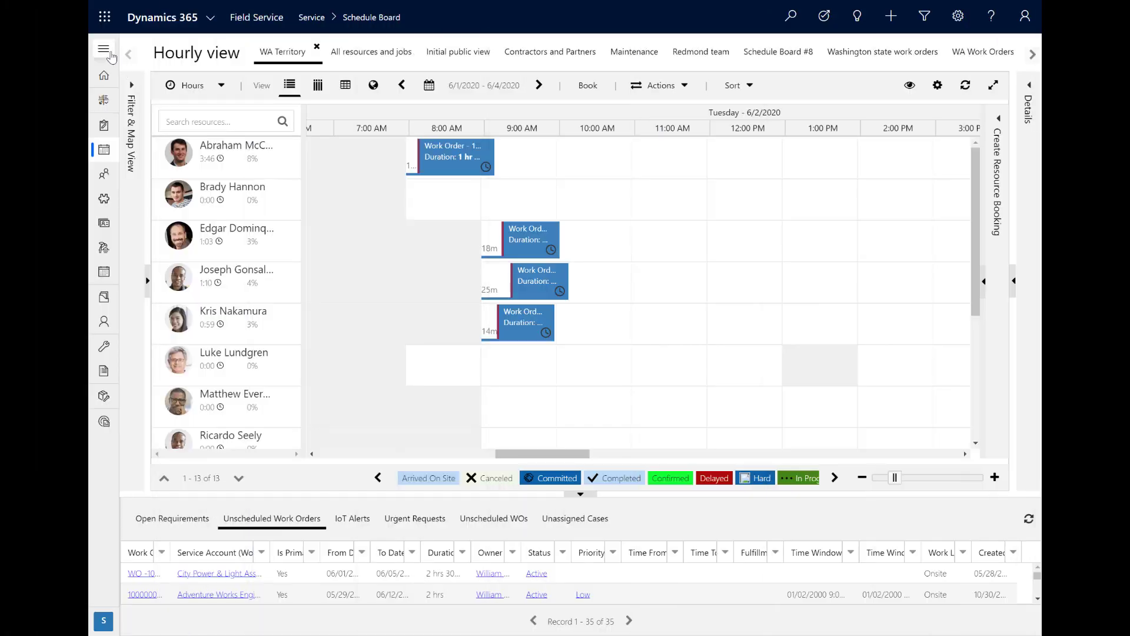
{"action": "left_click", "coordinate": [103, 48]}
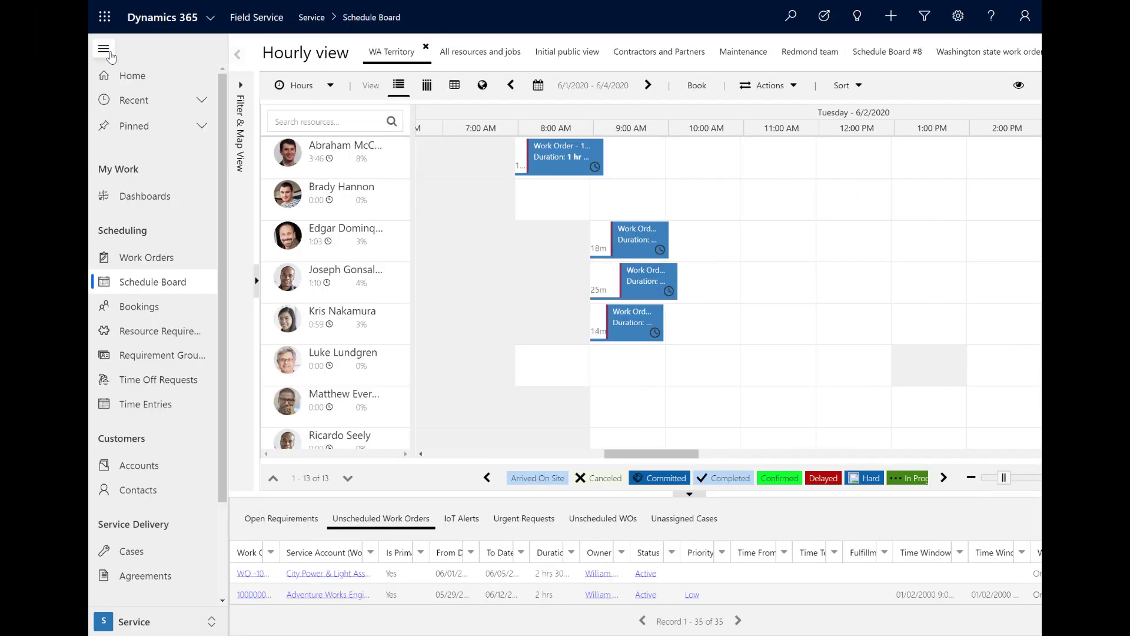
Step: Switch to the Sales area and open the Product consultation lead from My Open Leads
{"action": "left_click", "coordinate": [167, 624]}
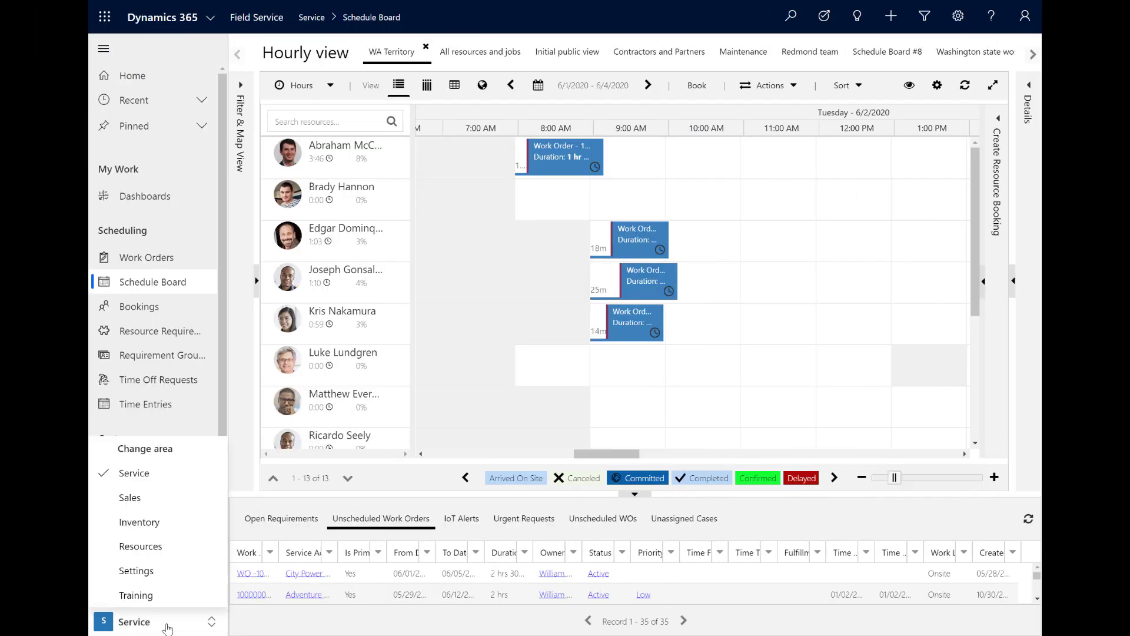
{"action": "left_click", "coordinate": [157, 506]}
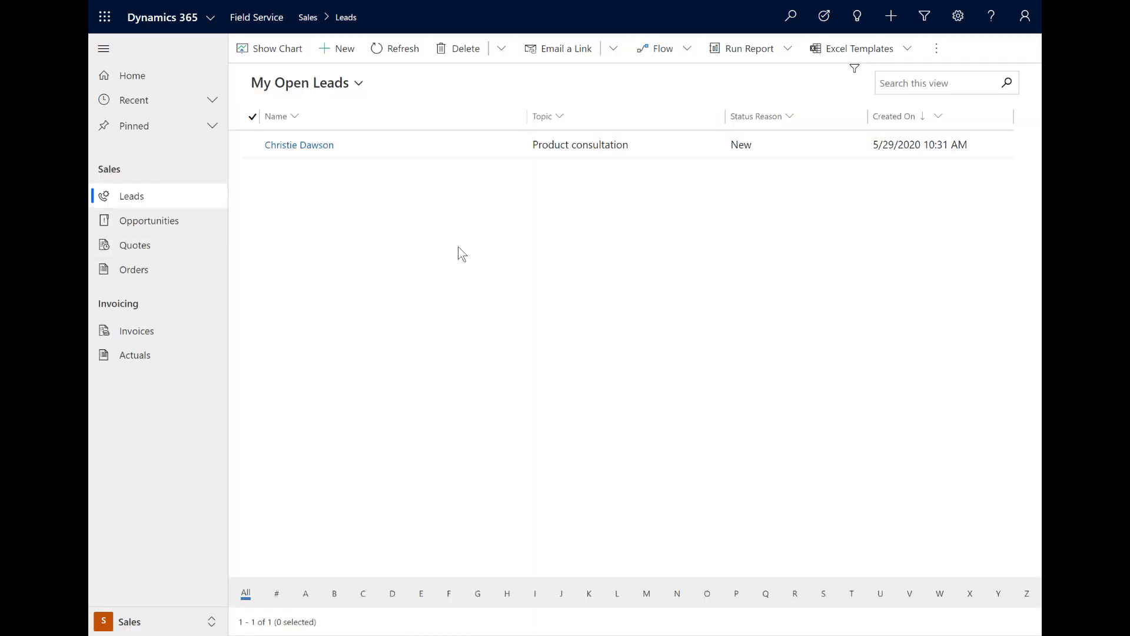
{"action": "double_click", "coordinate": [487, 151]}
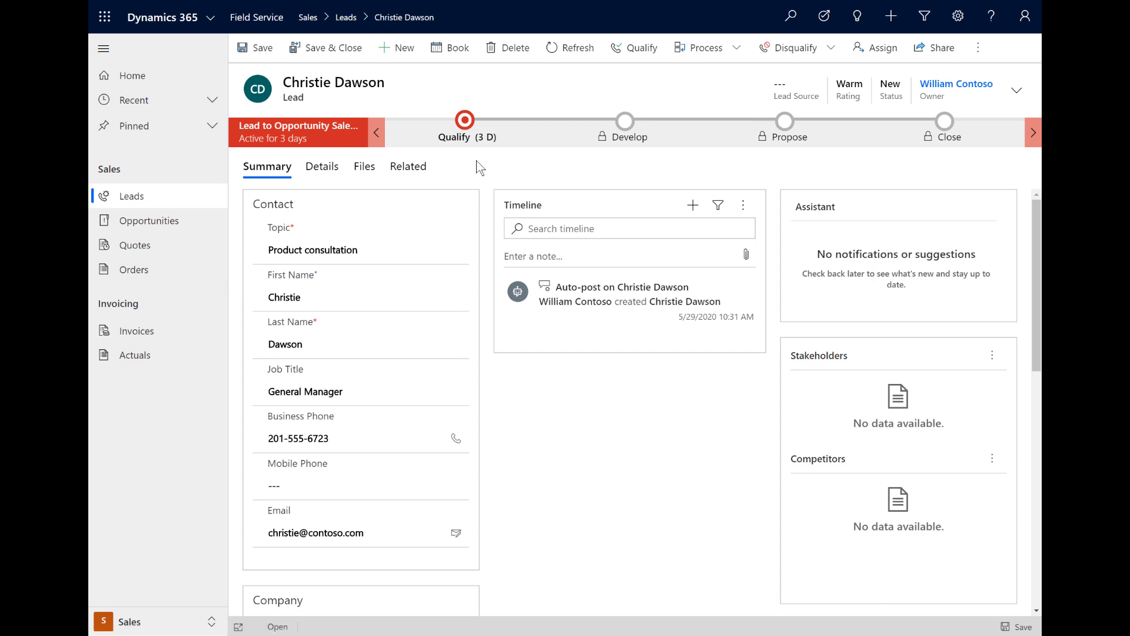
{"action": "left_click", "coordinate": [408, 167]}
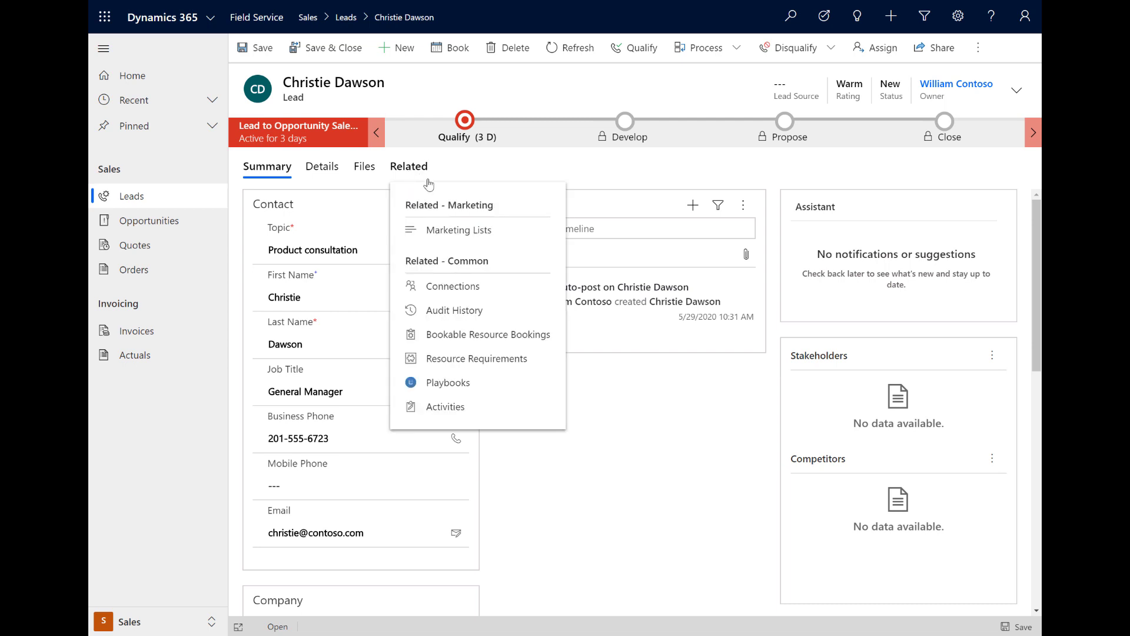
Step: Set the lead's resource requirement Work Location to Location Agnostic, save, and return to the lead
{"action": "left_click", "coordinate": [523, 365]}
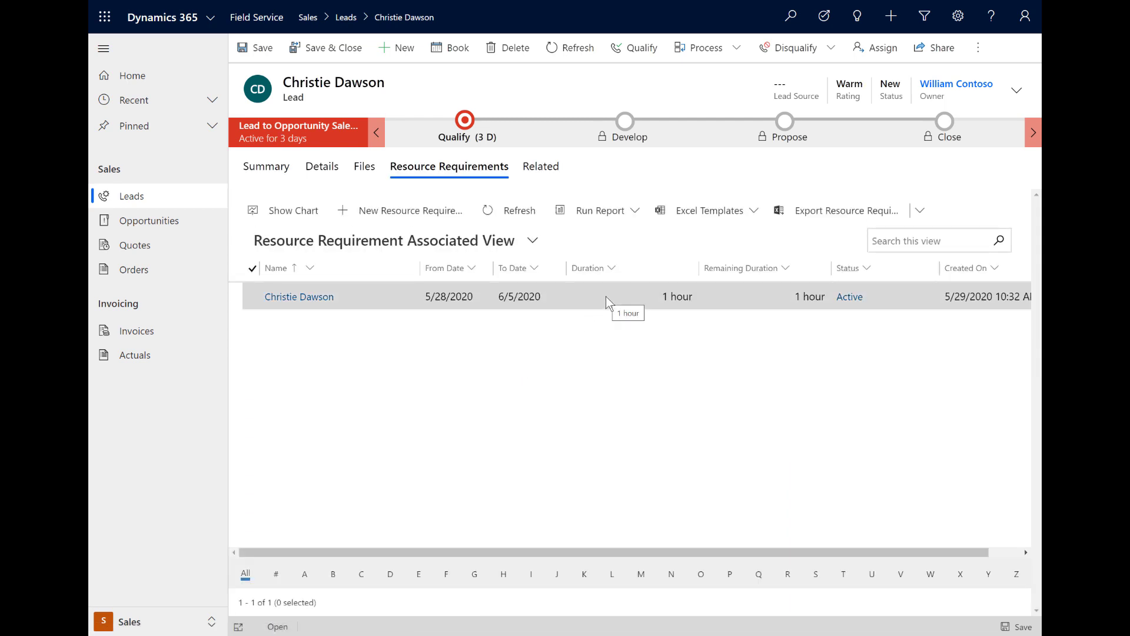
{"action": "double_click", "coordinate": [606, 295]}
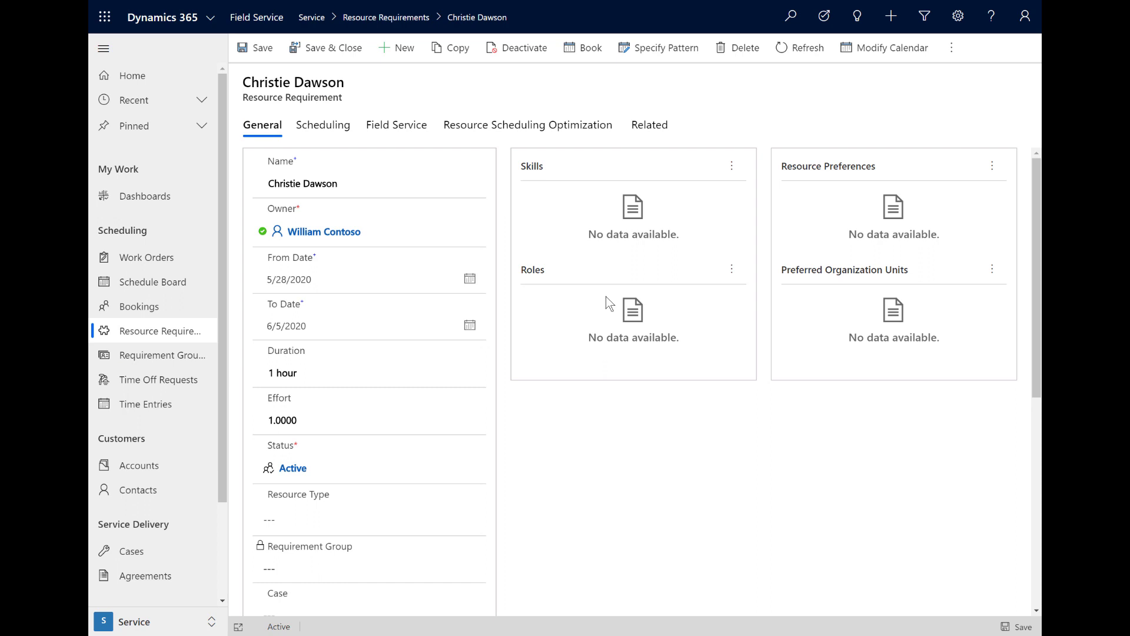
{"action": "left_click", "coordinate": [329, 128]}
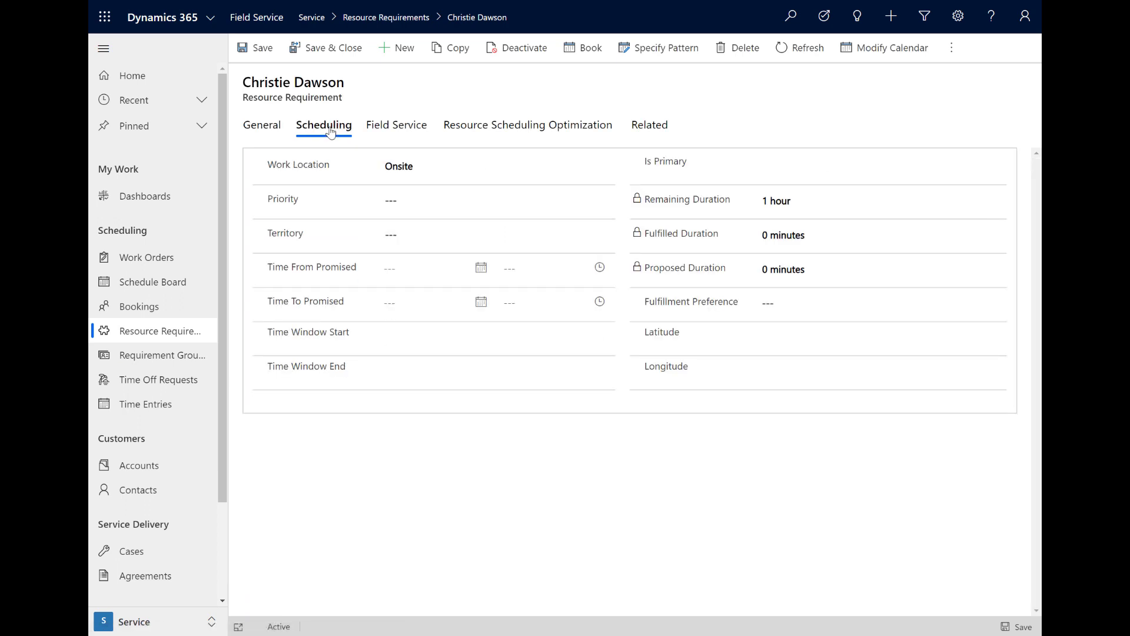
{"action": "left_click", "coordinate": [606, 166]}
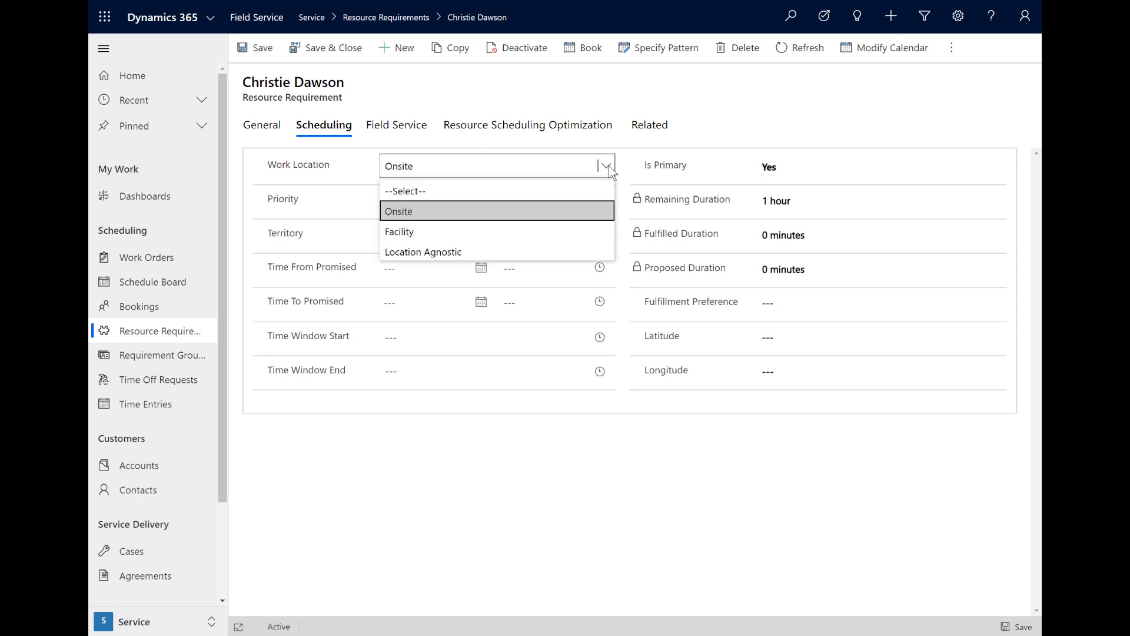
{"action": "left_click", "coordinate": [515, 253]}
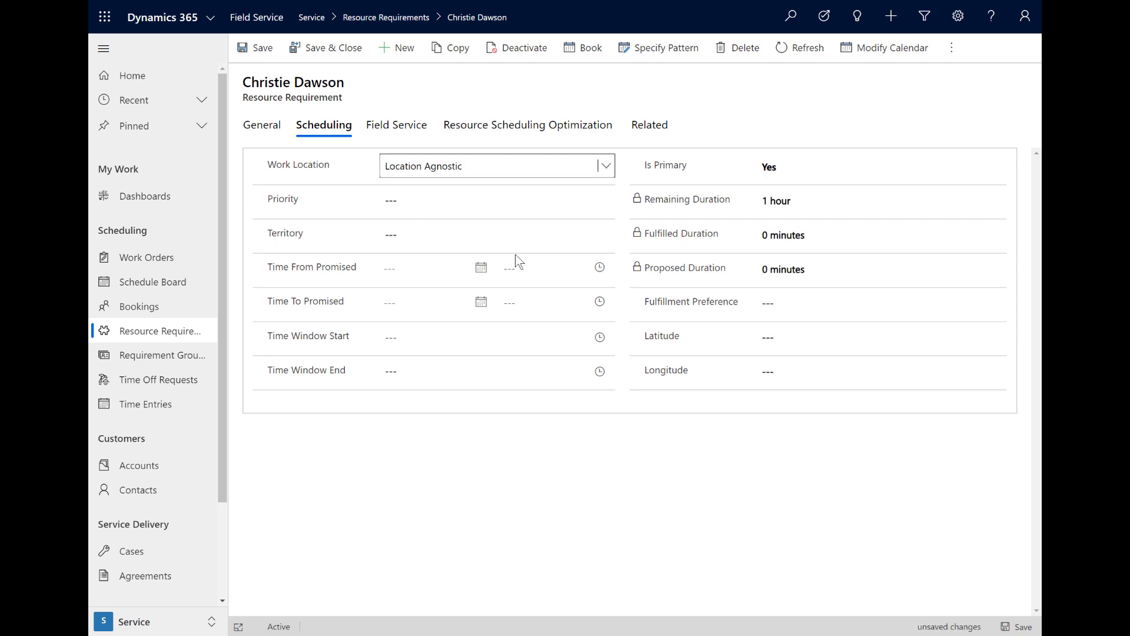
{"action": "left_click", "coordinate": [259, 50]}
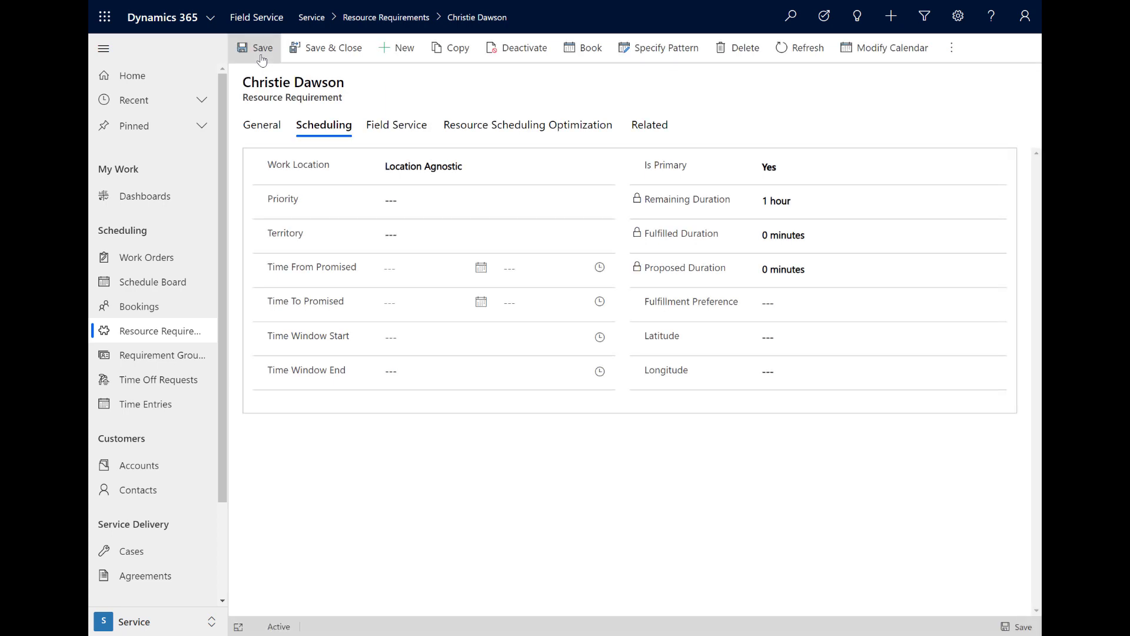
{"action": "scroll", "coordinate": [353, 535], "scroll_direction": "down", "scroll_amount": 1}
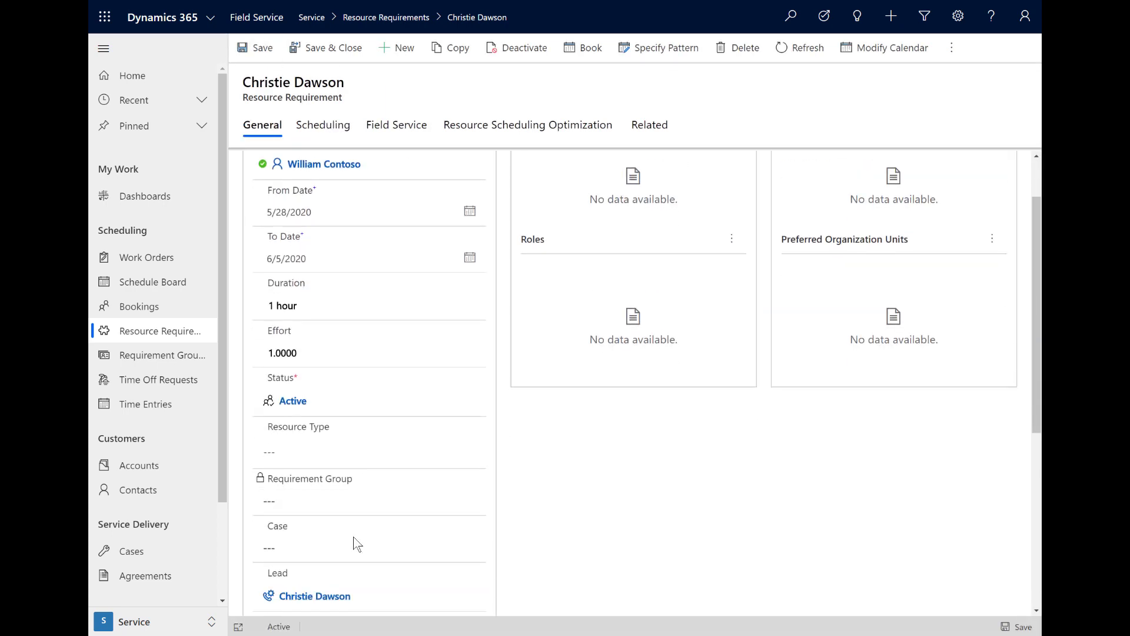
{"action": "left_click", "coordinate": [323, 596]}
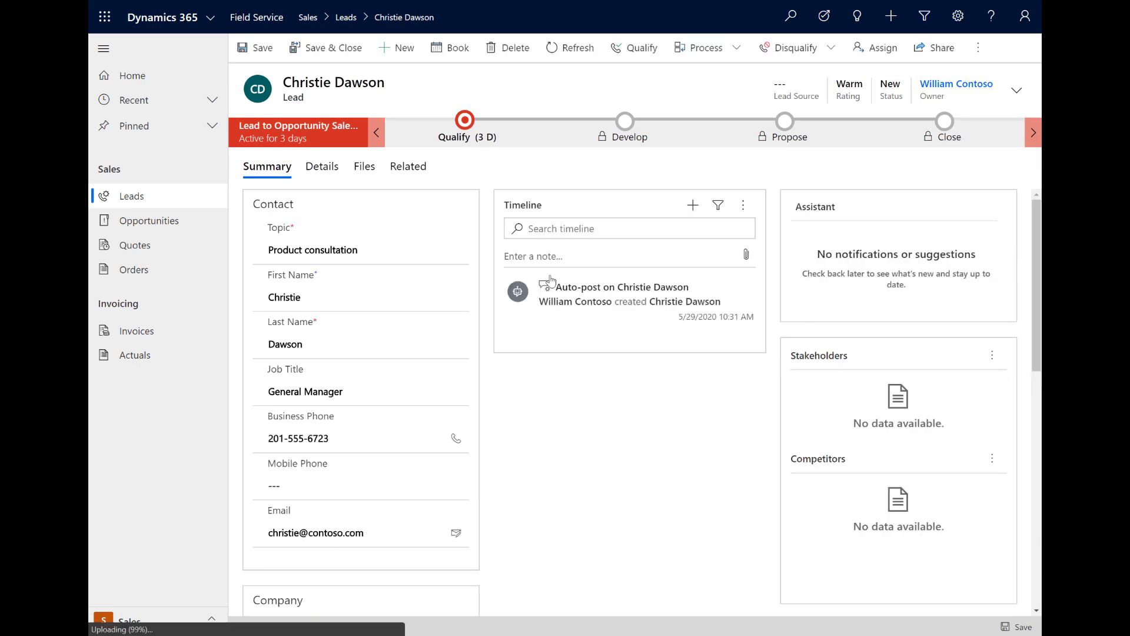
Step: Book the lead's requirement into the first slot, 6/1/2020 4:01 PM, with status Proposed
{"action": "left_click", "coordinate": [458, 55]}
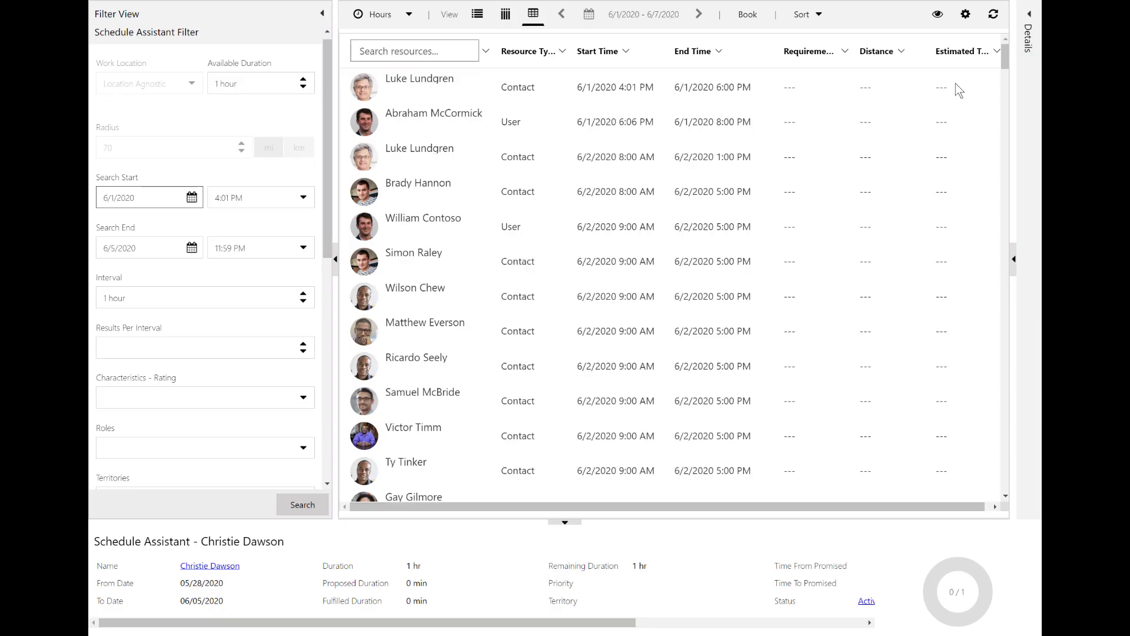
{"action": "left_click", "coordinate": [558, 96]}
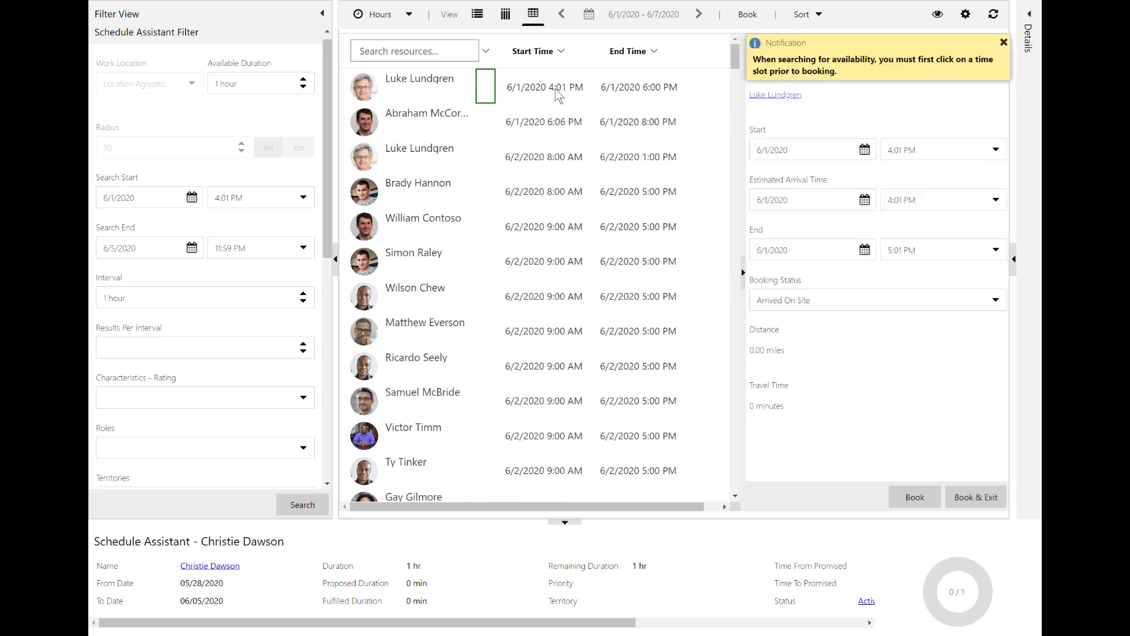
{"action": "left_click", "coordinate": [942, 300]}
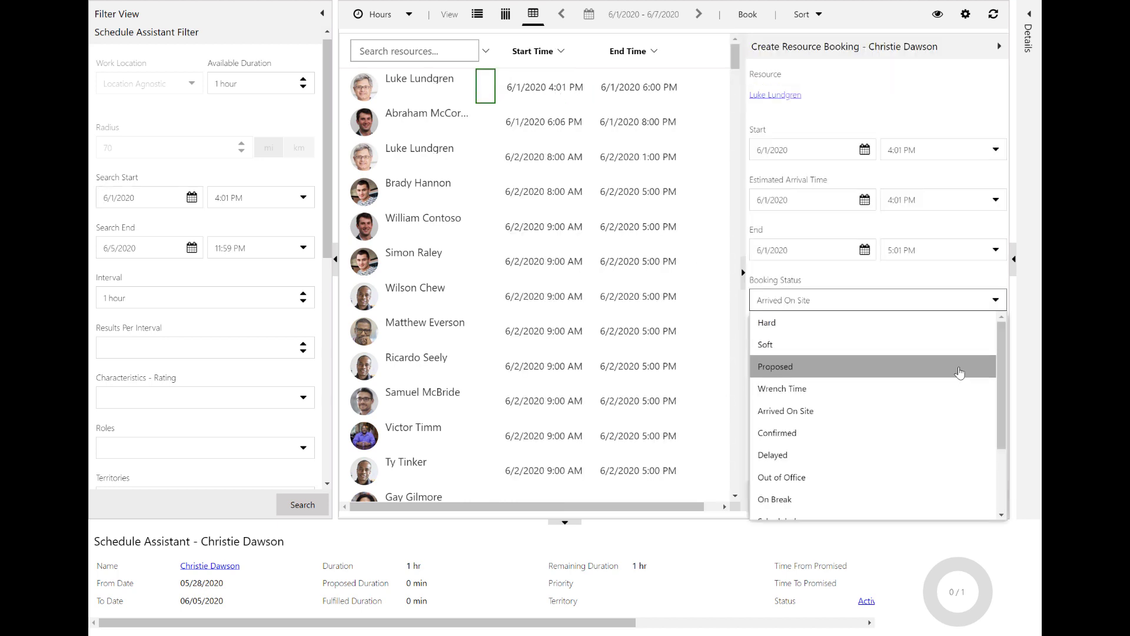
{"action": "left_click", "coordinate": [959, 372]}
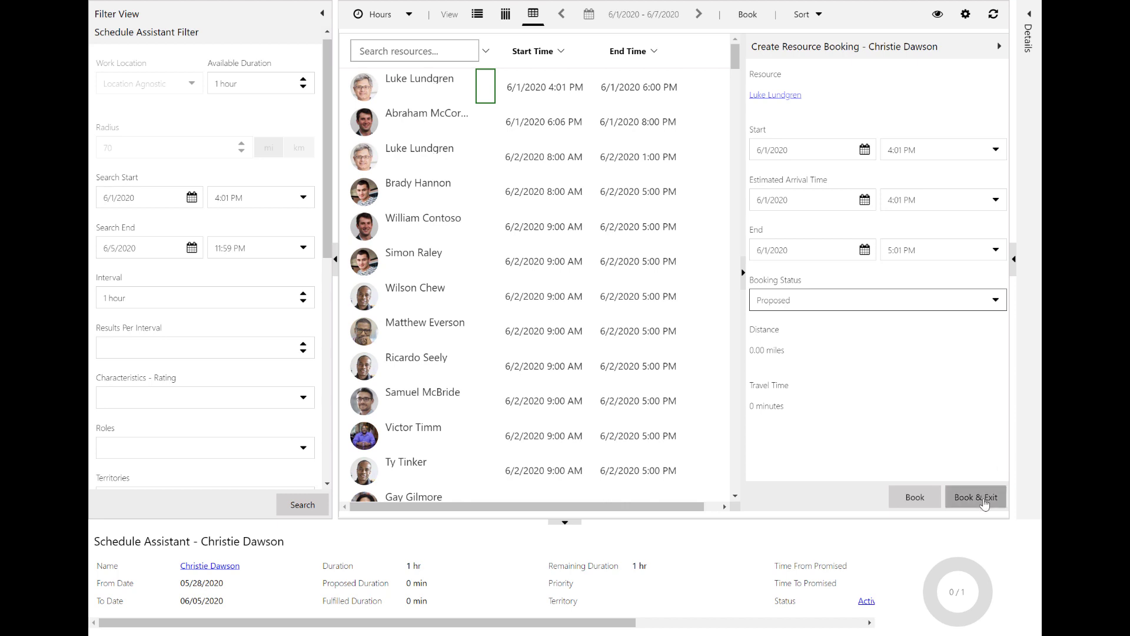
{"action": "left_click", "coordinate": [982, 499]}
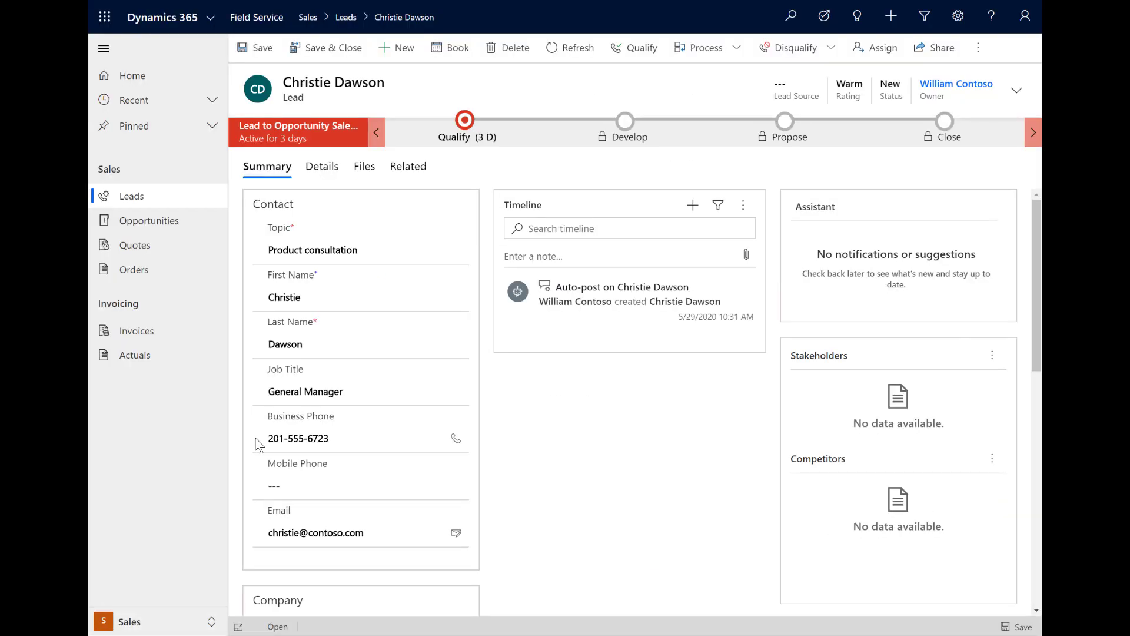
{"action": "left_click", "coordinate": [211, 18]}
Step: Go to Settings > Administration in the Resource Scheduling app
{"action": "left_click", "coordinate": [219, 291]}
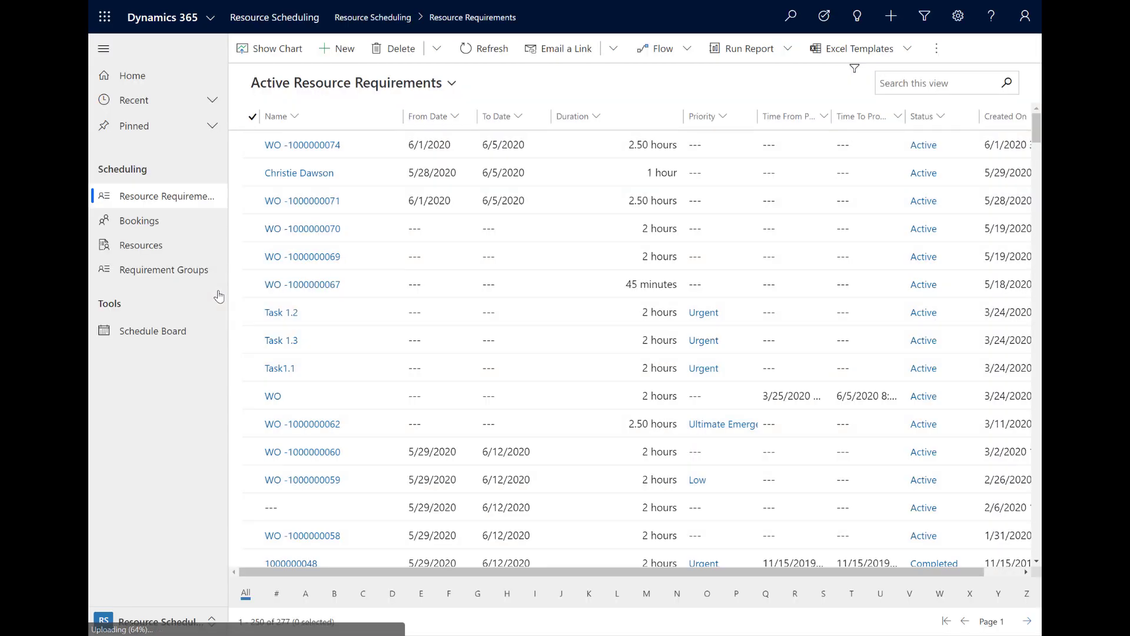
{"action": "left_click", "coordinate": [148, 621]}
{"action": "left_click", "coordinate": [147, 595]}
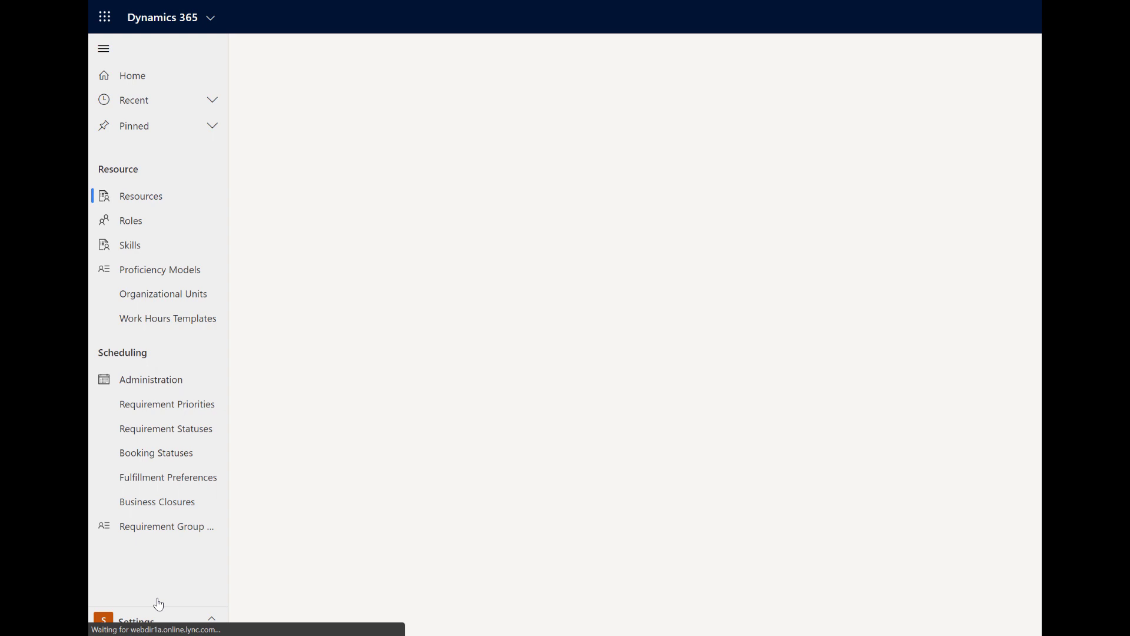
{"action": "left_click", "coordinate": [167, 380]}
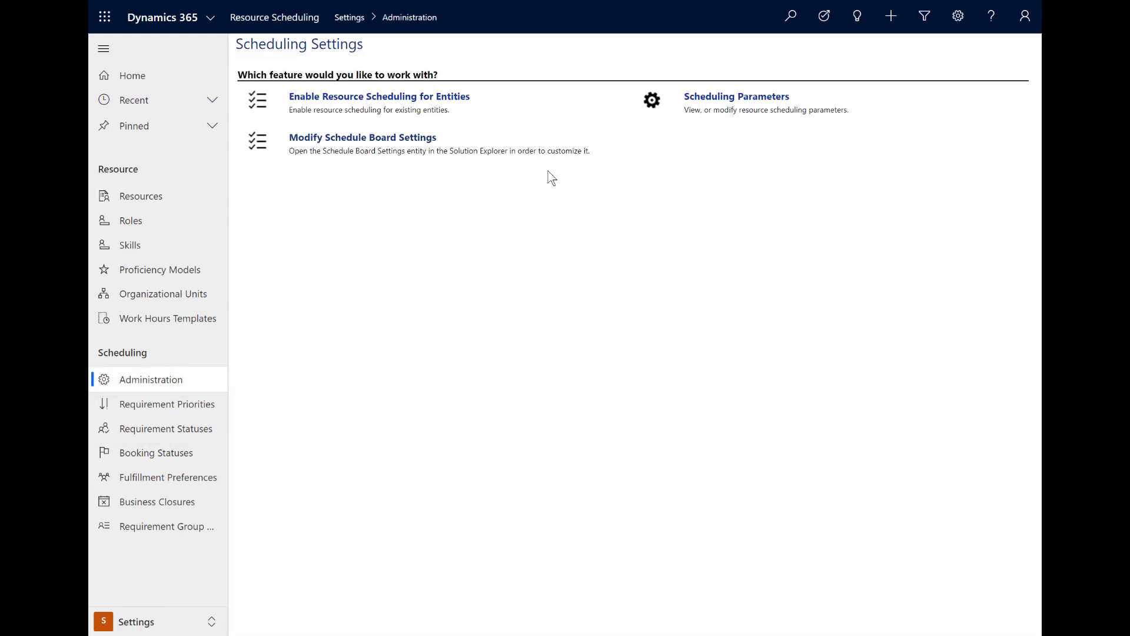
Step: Stage Opportunity with new booking and requirement relationships, then open Lead's booking setup metadata
{"action": "left_click", "coordinate": [454, 101]}
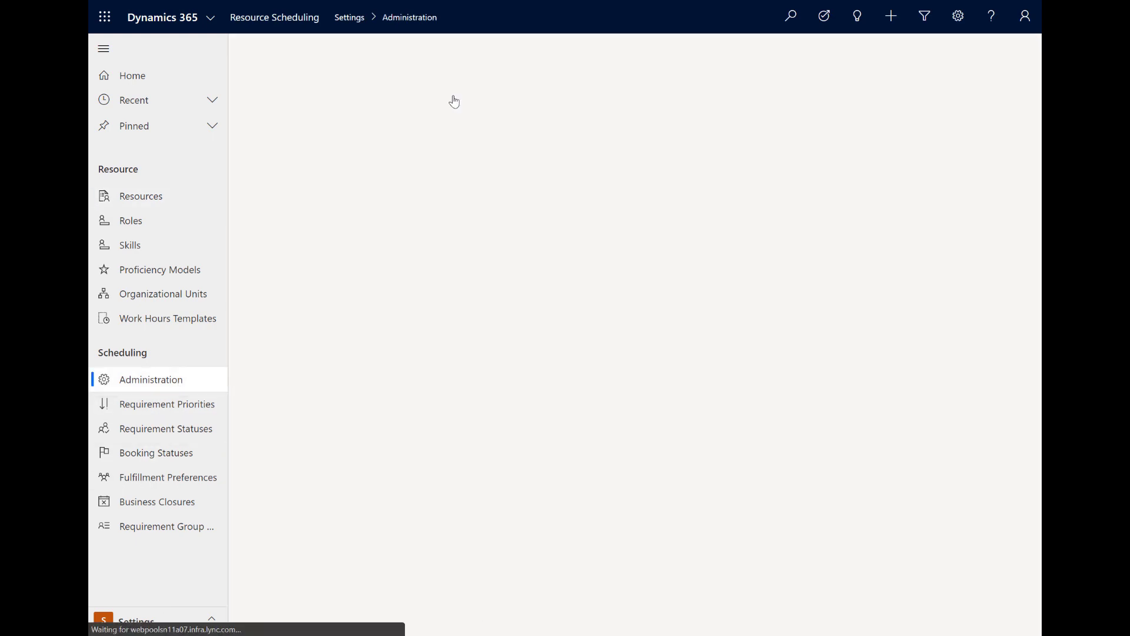
{"action": "type", "text": "opport"}
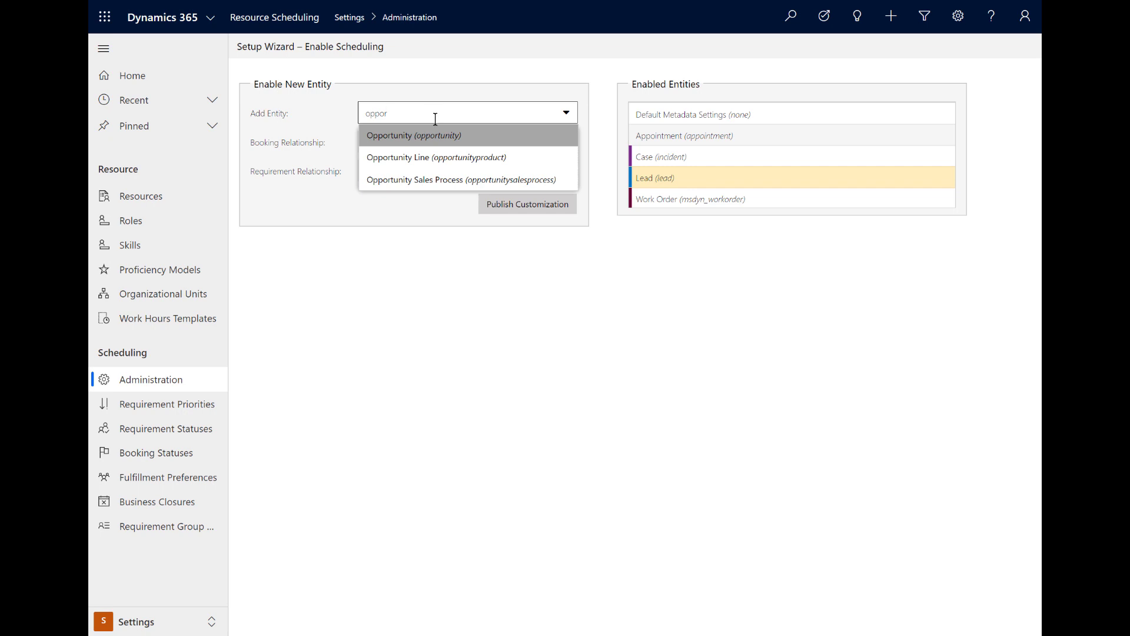
{"action": "left_click", "coordinate": [461, 137]}
{"action": "left_click", "coordinate": [565, 143]}
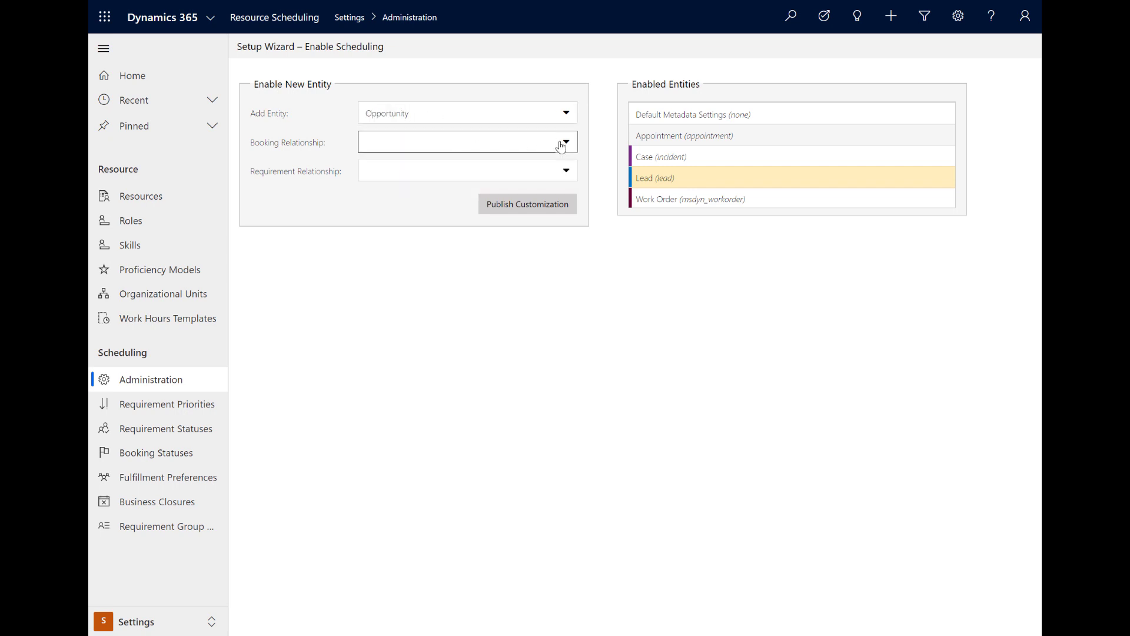
{"action": "left_click", "coordinate": [542, 167]}
{"action": "left_click", "coordinate": [566, 172]}
{"action": "left_click", "coordinate": [494, 189]}
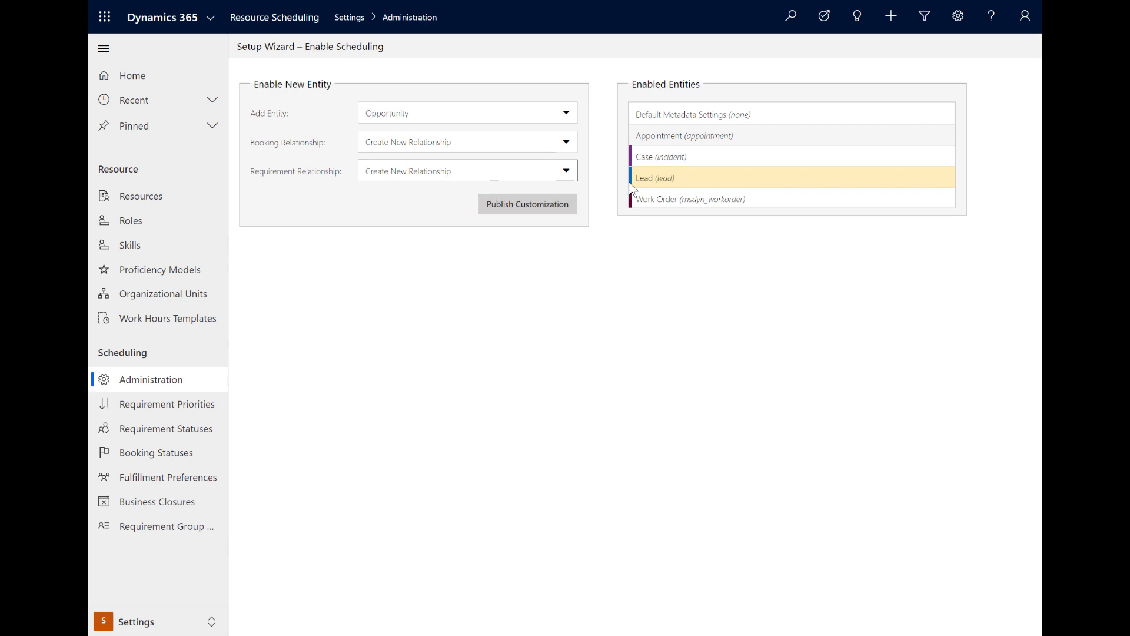
{"action": "left_click", "coordinate": [678, 178]}
{"action": "double_click", "coordinate": [678, 178]}
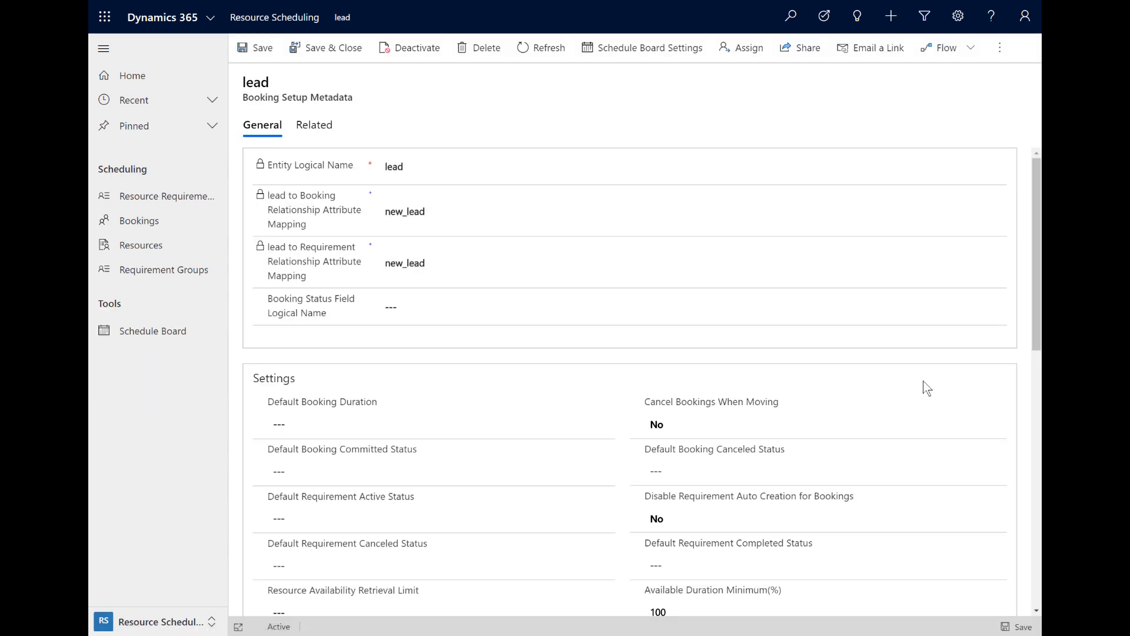
Step: Open the active Requirement Groups list, collapse the navigation, and start a new requirement group
{"action": "scroll", "coordinate": [923, 380], "scroll_direction": "down", "scroll_amount": 3}
{"action": "scroll", "coordinate": [928, 384], "scroll_direction": "down", "scroll_amount": 6}
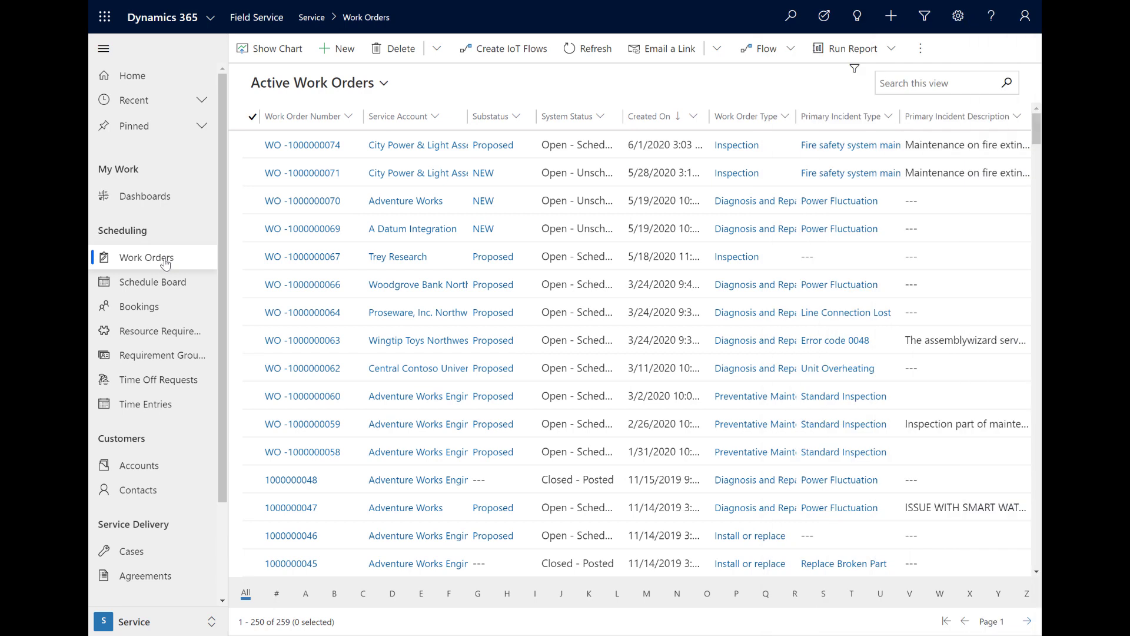
{"action": "left_click", "coordinate": [164, 364]}
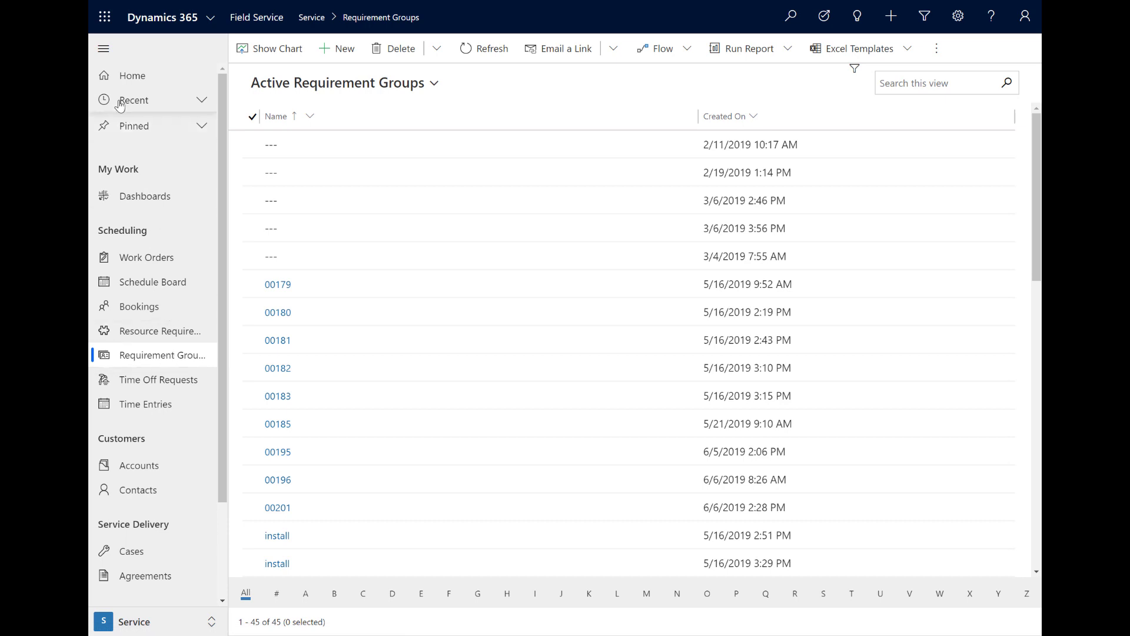
{"action": "left_click", "coordinate": [112, 60]}
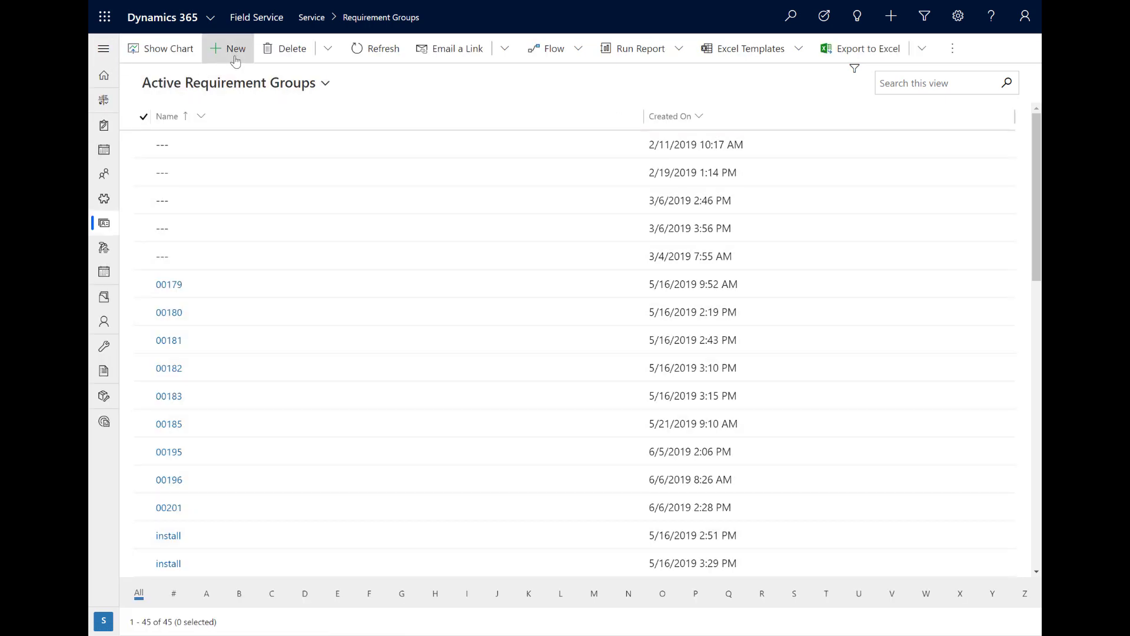
{"action": "left_click", "coordinate": [235, 53]}
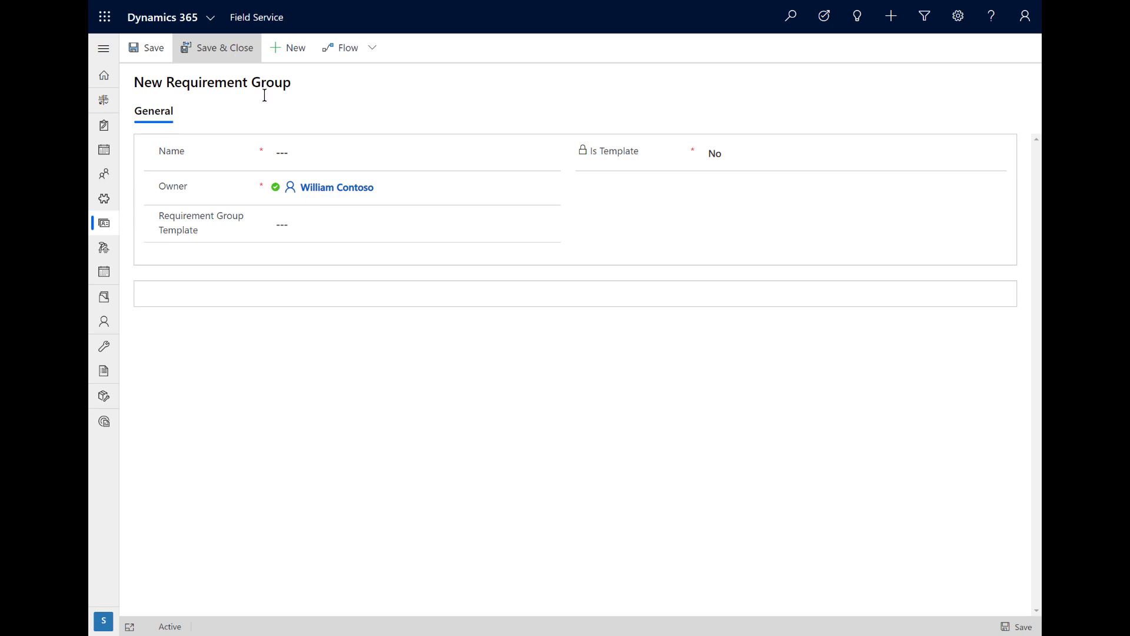
Step: Name the new requirement group 'Workshop appointment' and save it
{"action": "left_click", "coordinate": [301, 152]}
{"action": "type", "text": "Workshop appointment"}
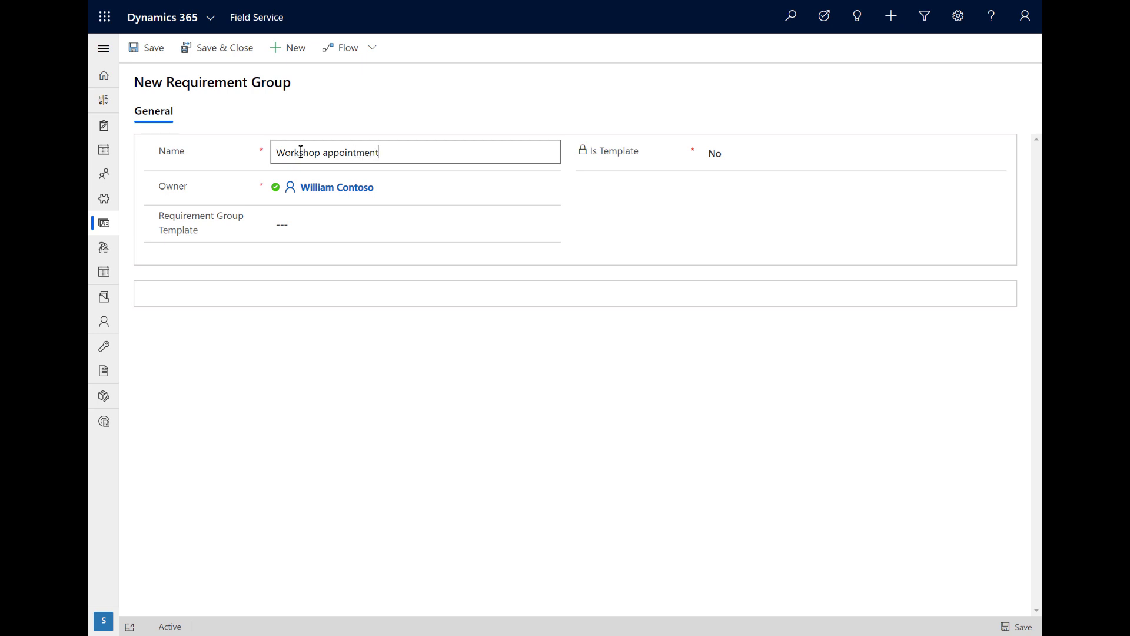
{"action": "left_click", "coordinate": [139, 47]}
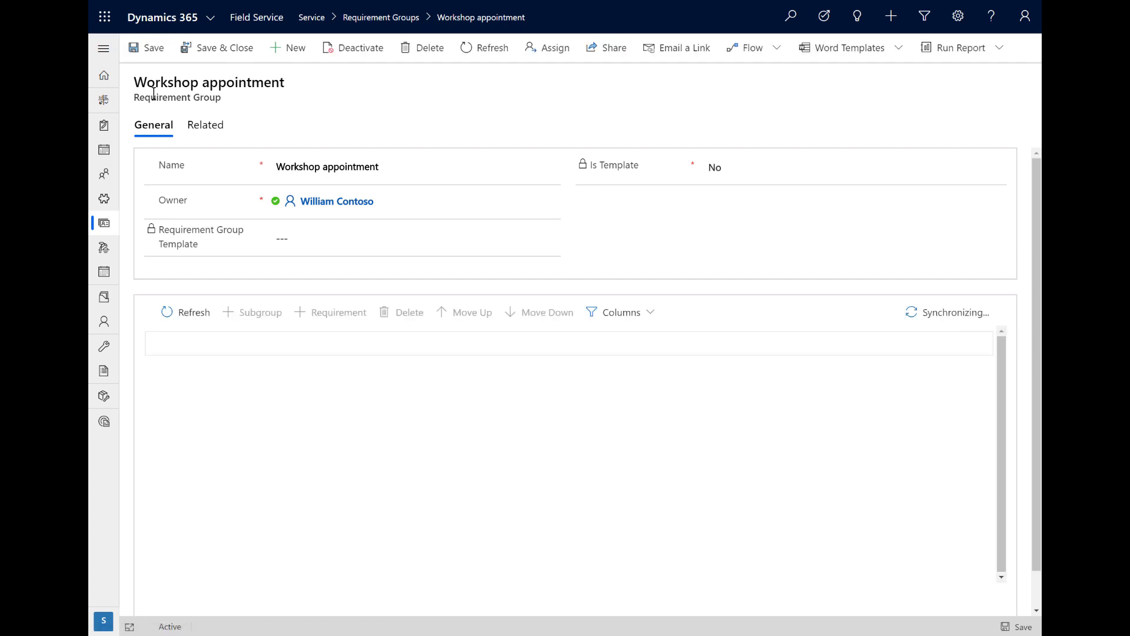
Step: Add two requirements to the group, named 'Large classroom' and 'Trainer'
{"action": "left_click", "coordinate": [234, 368]}
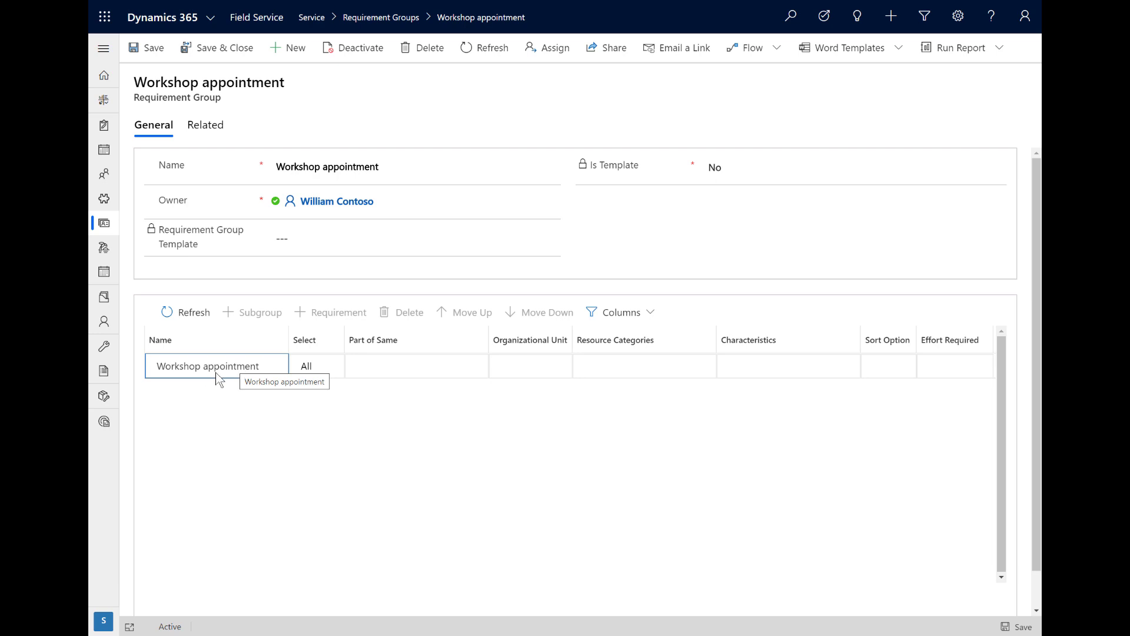
{"action": "left_click", "coordinate": [219, 377]}
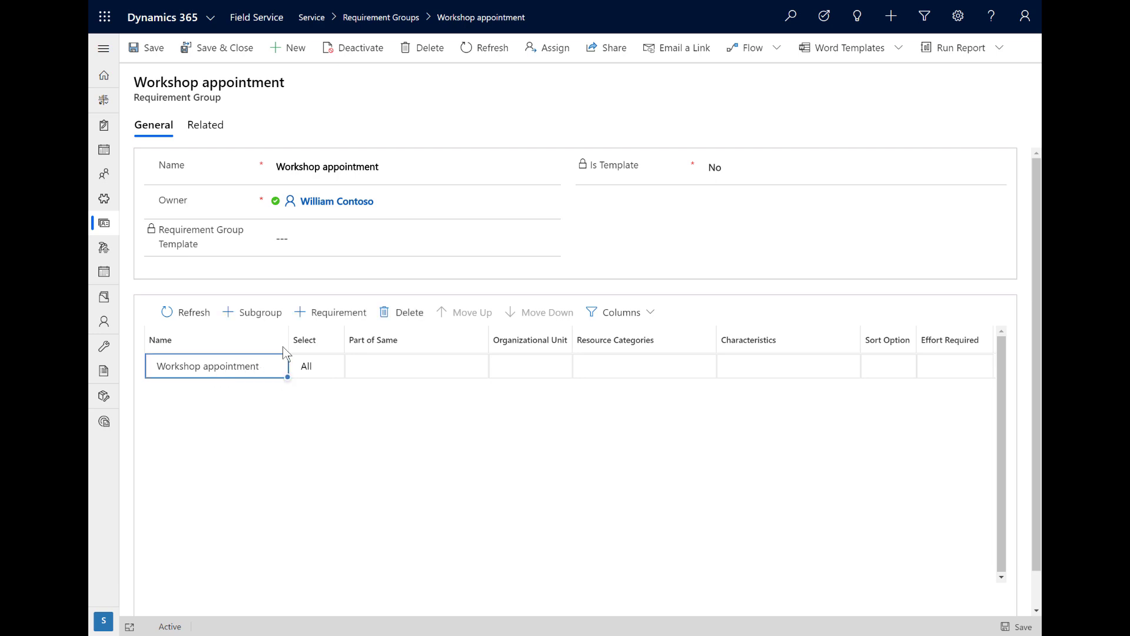
{"action": "left_click", "coordinate": [322, 321]}
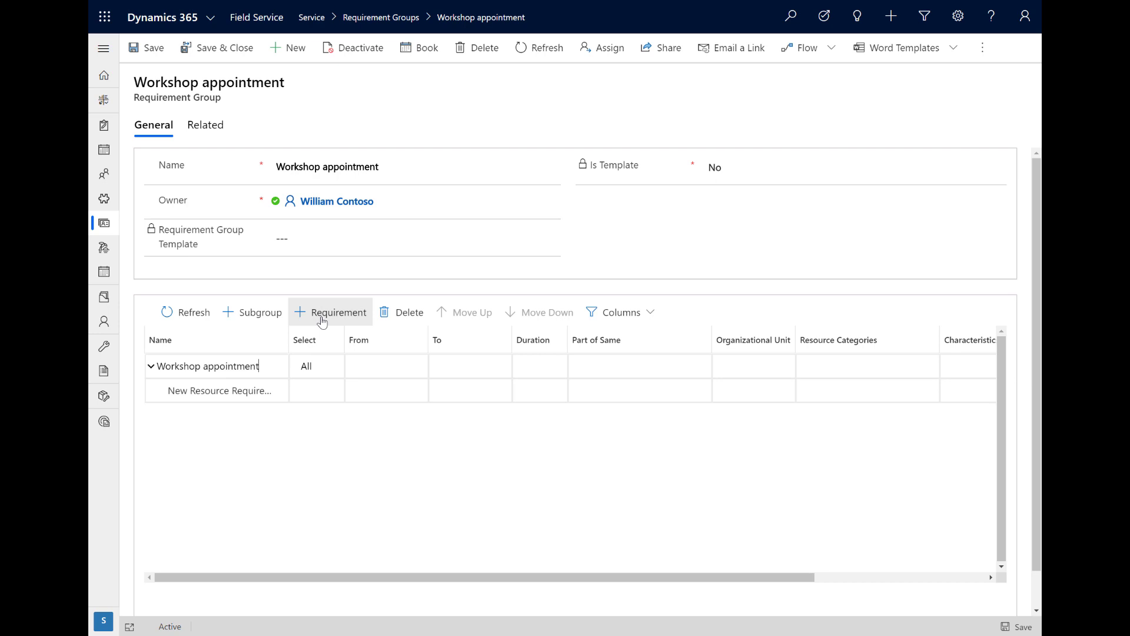
{"action": "left_click", "coordinate": [323, 321]}
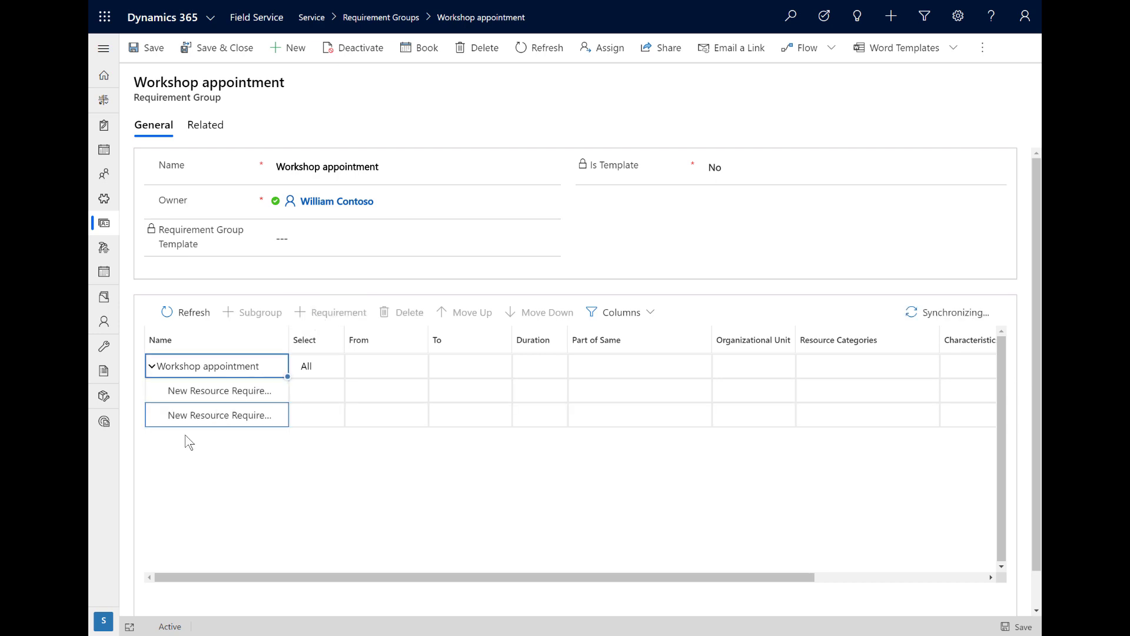
{"action": "left_click", "coordinate": [223, 390]}
{"action": "left_click", "coordinate": [223, 392]}
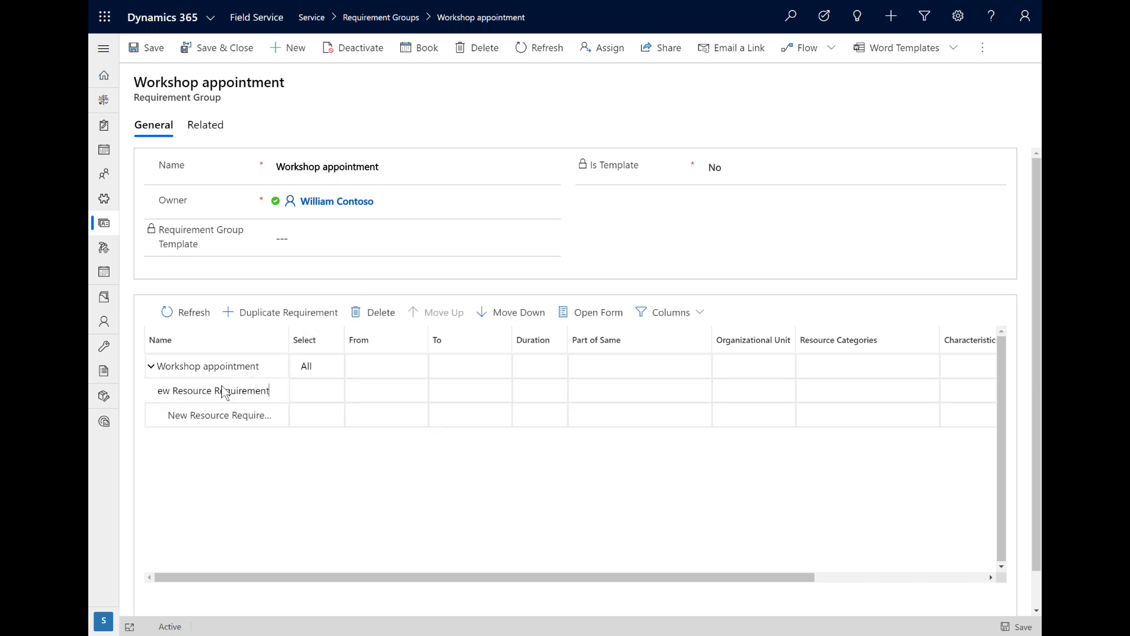
{"action": "triple_click", "coordinate": [222, 390]}
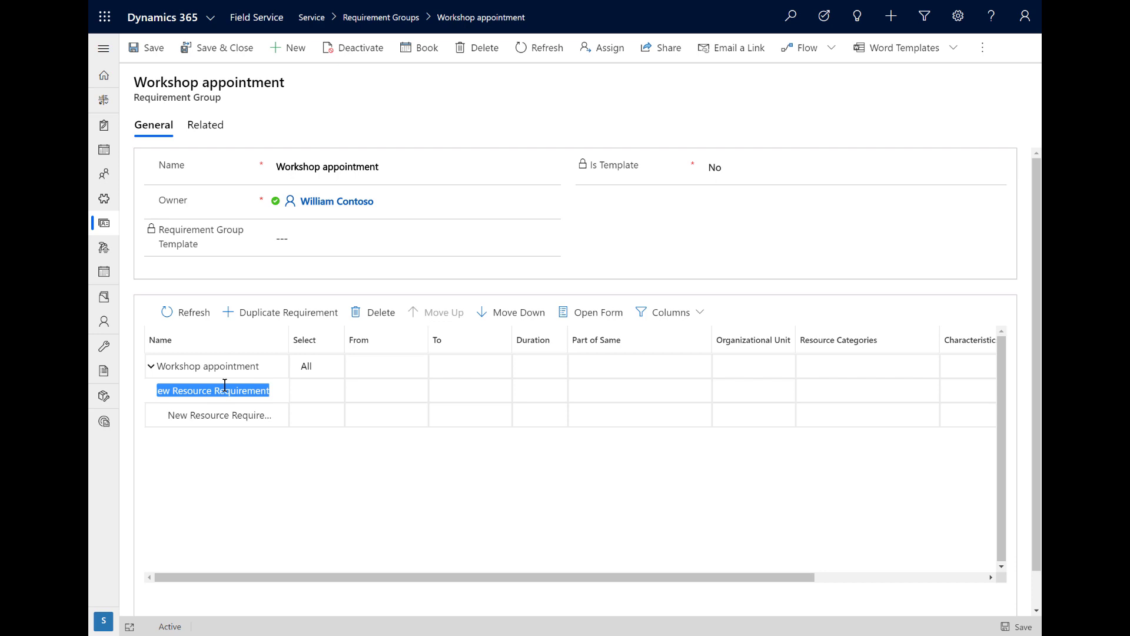
{"action": "type", "text": "Large classroom"}
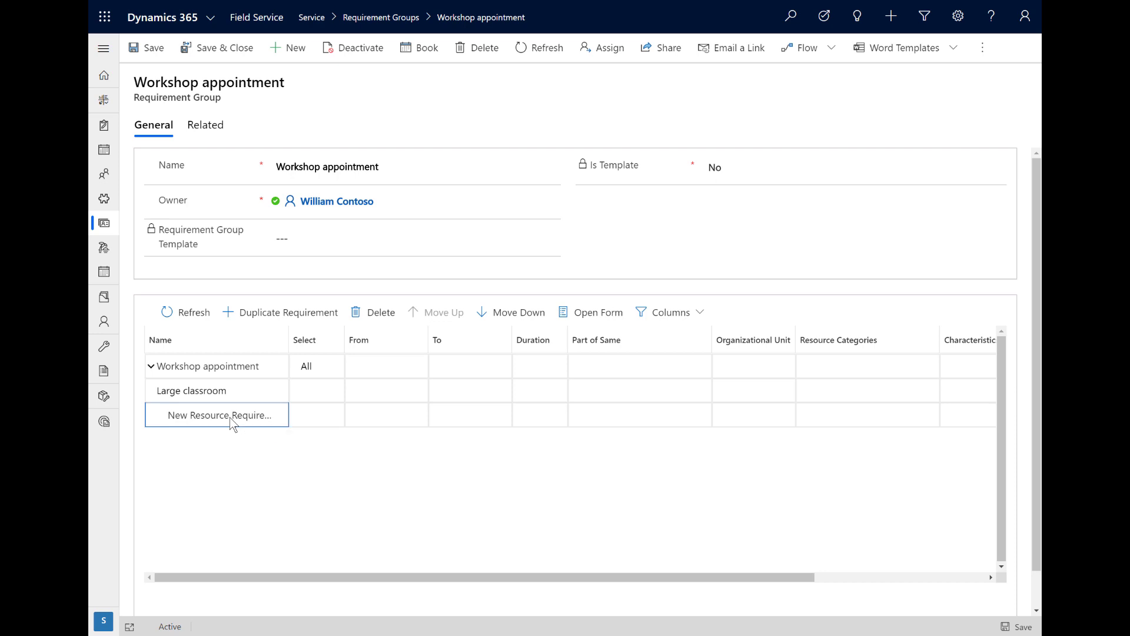
{"action": "left_click", "coordinate": [231, 418]}
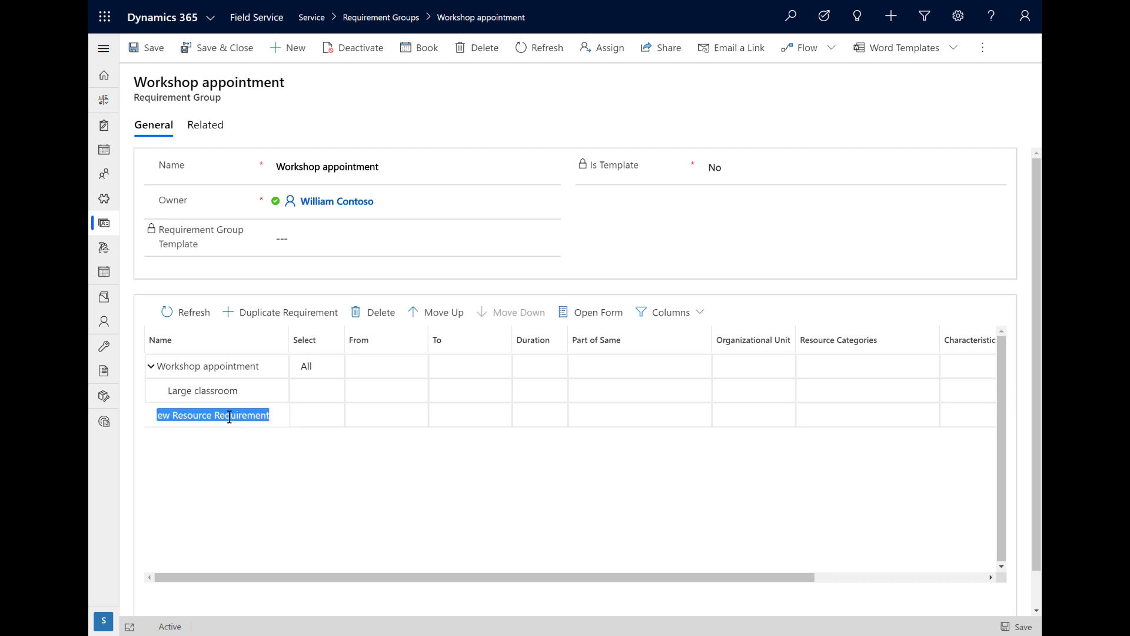
{"action": "type", "text": "Trainer"}
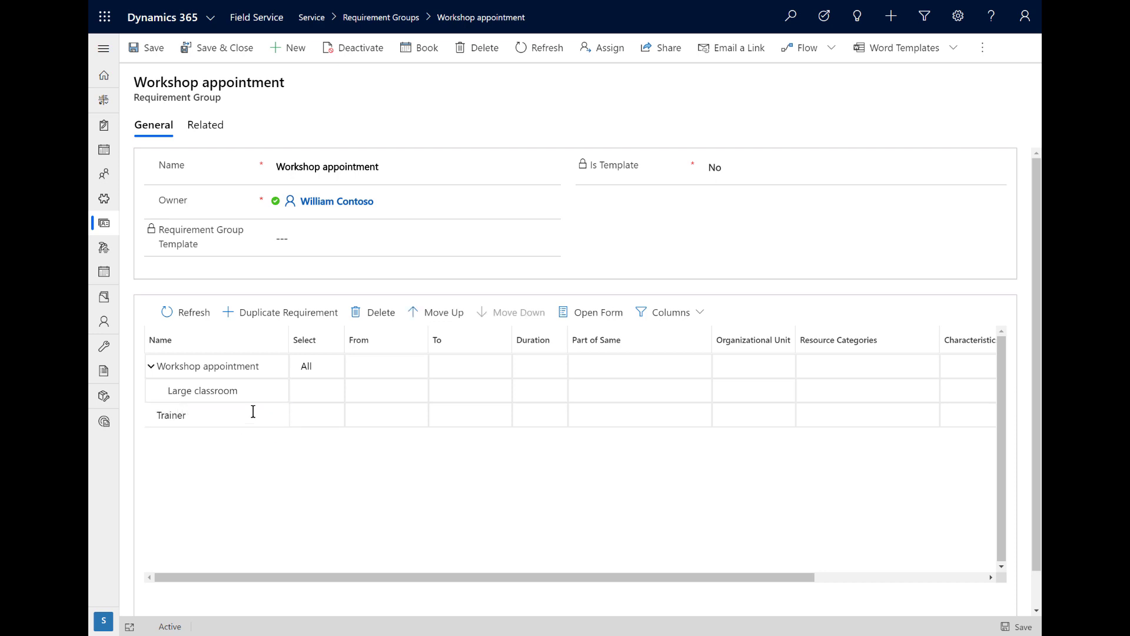
{"action": "left_click", "coordinate": [365, 370]}
Step: Set the group's dates to 6/2/2020–6/5/2020 with a 4 hours duration
{"action": "left_click", "coordinate": [416, 367]}
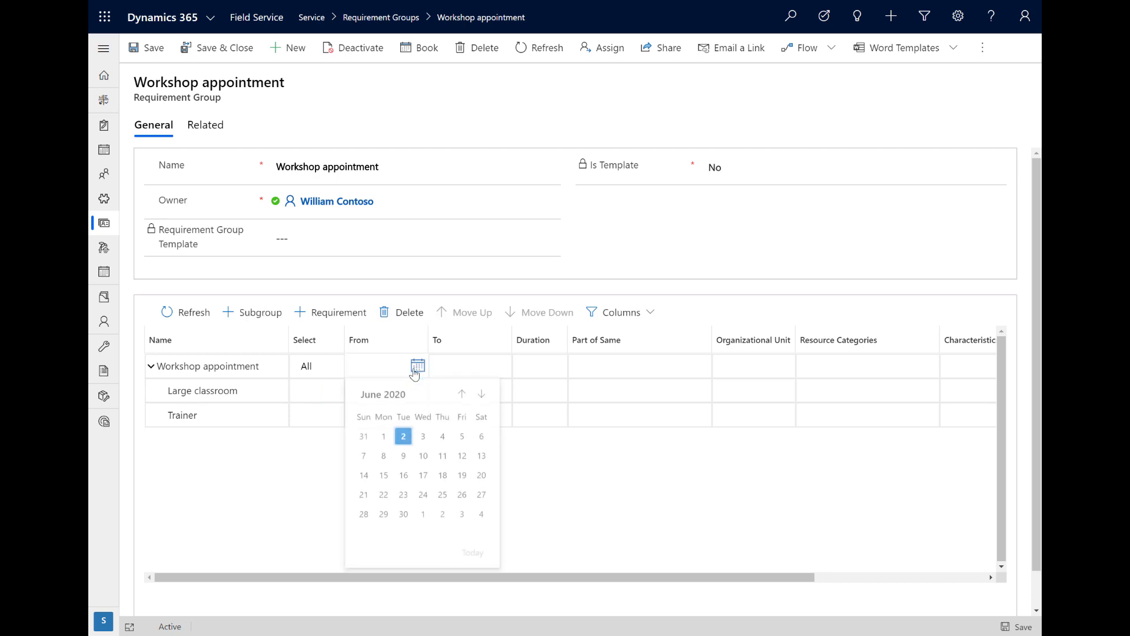
{"action": "left_click", "coordinate": [409, 442]}
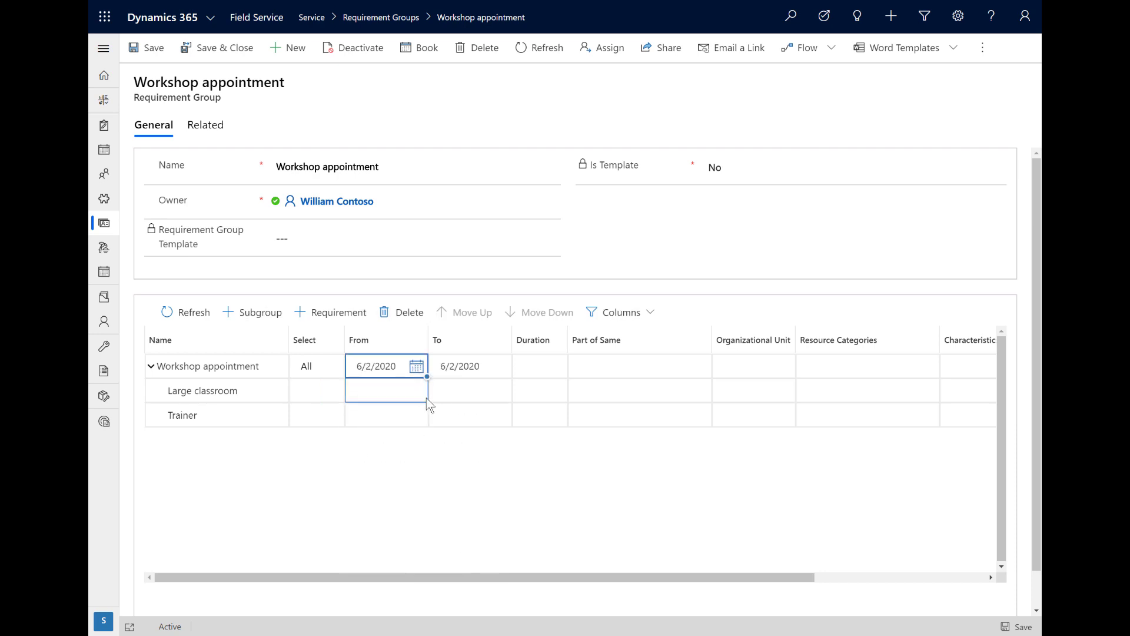
{"action": "left_click", "coordinate": [501, 366]}
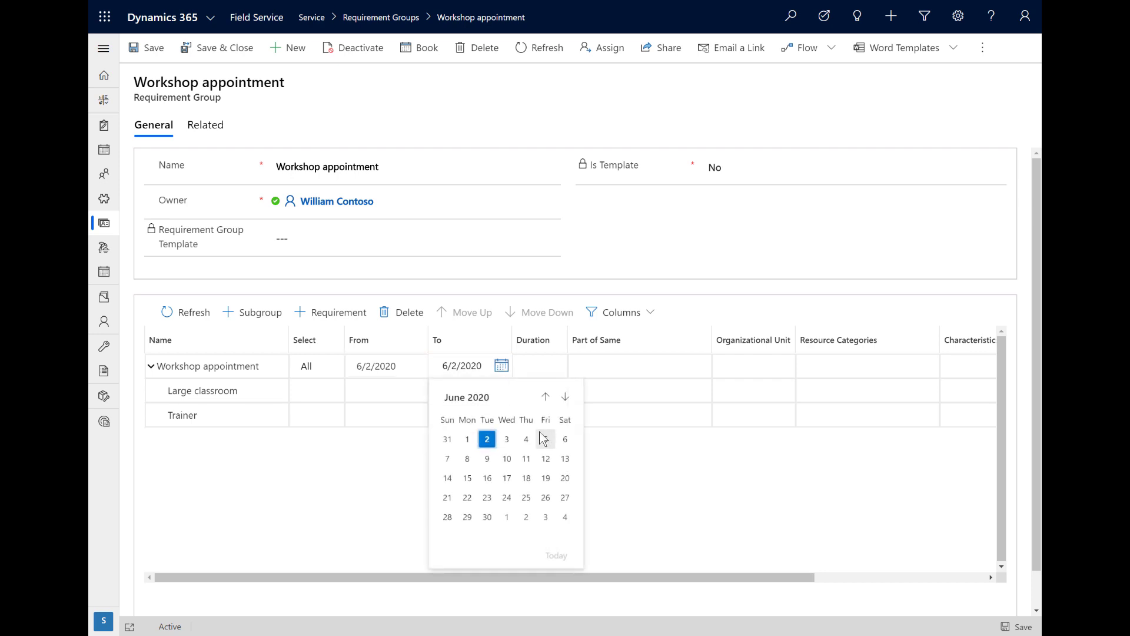
{"action": "left_click", "coordinate": [546, 436]}
{"action": "left_click", "coordinate": [536, 370]}
{"action": "left_click", "coordinate": [536, 368]}
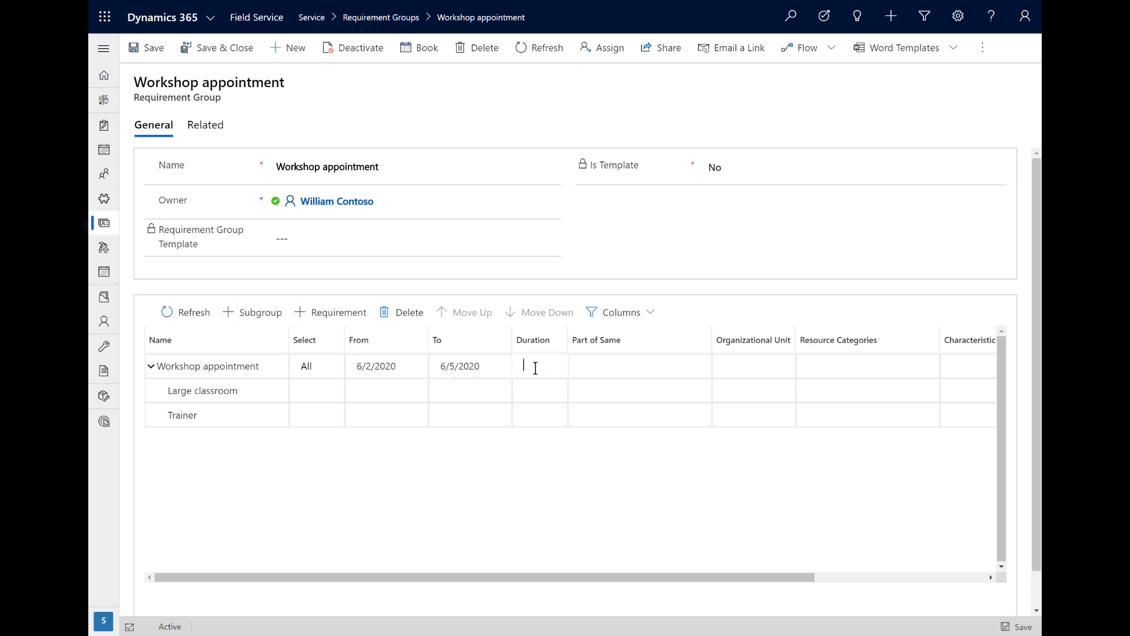
{"action": "type", "text": "4 hours"}
{"action": "key", "text": "Tab"}
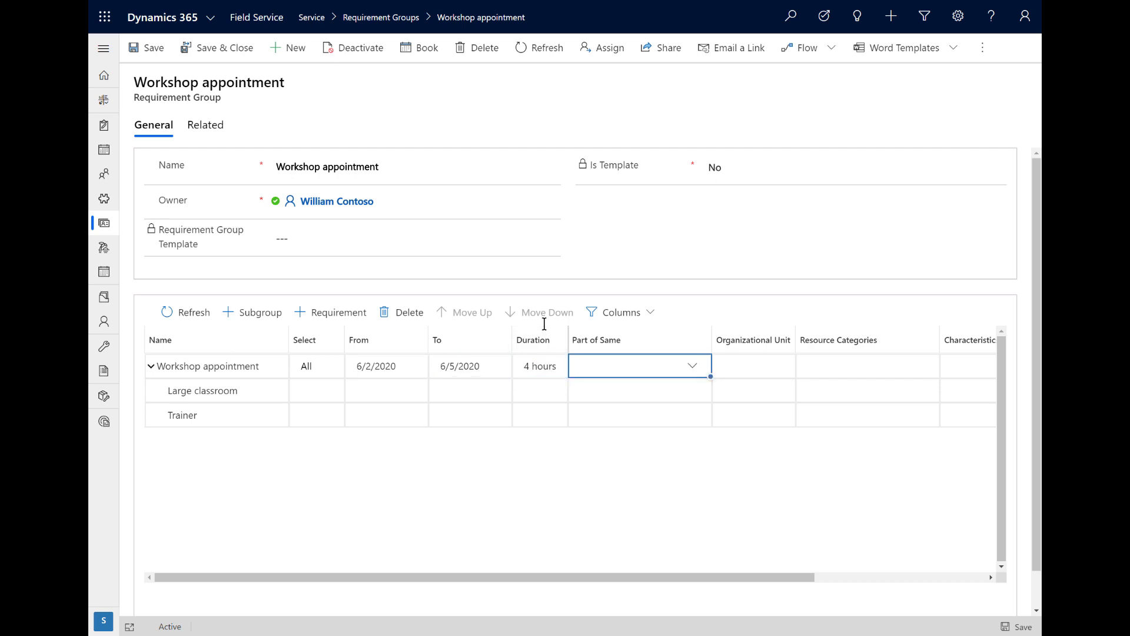
Step: Set Part of Same to Organizational Unit and assign Seattle to both requirements
{"action": "left_click", "coordinate": [693, 368]}
{"action": "left_click", "coordinate": [539, 386]}
{"action": "left_click", "coordinate": [771, 370]}
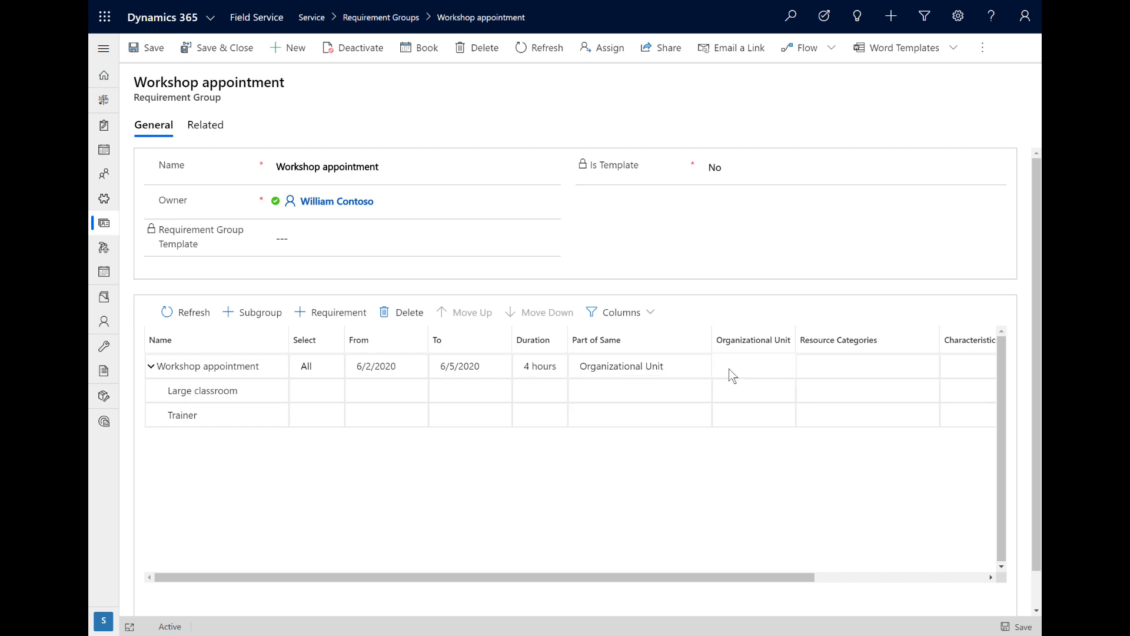
{"action": "left_click", "coordinate": [774, 388]}
{"action": "left_click", "coordinate": [777, 389]}
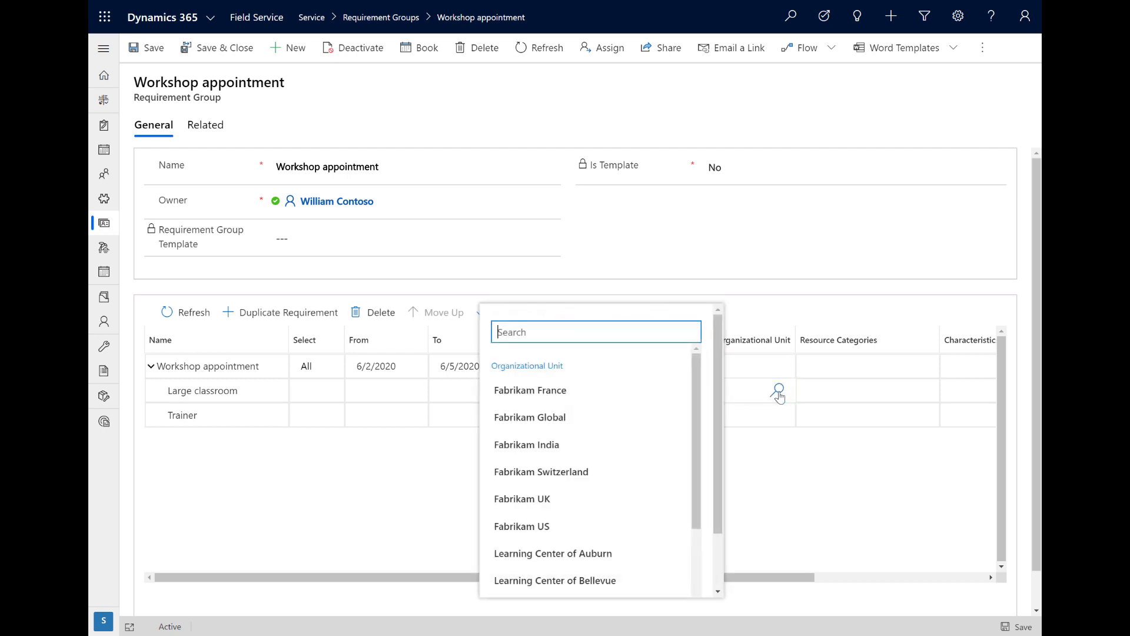
{"action": "type", "text": "sea"}
{"action": "left_click", "coordinate": [607, 523]}
{"action": "left_click", "coordinate": [775, 415]}
{"action": "left_click", "coordinate": [777, 414]}
{"action": "type", "text": "sa"}
{"action": "key", "text": "BackSpace"}
{"action": "type", "text": "ea"}
{"action": "left_click", "coordinate": [647, 550]}
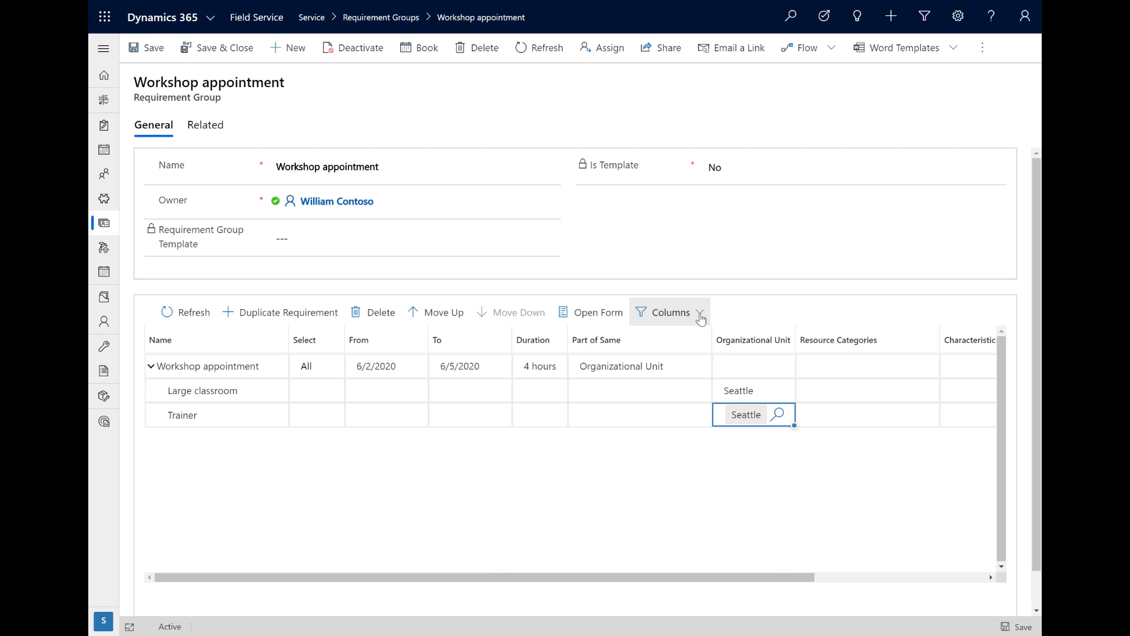
Step: Hide the Resource Categories column and require the C# characteristic for Trainer
{"action": "left_click", "coordinate": [669, 312]}
{"action": "left_click", "coordinate": [814, 501]}
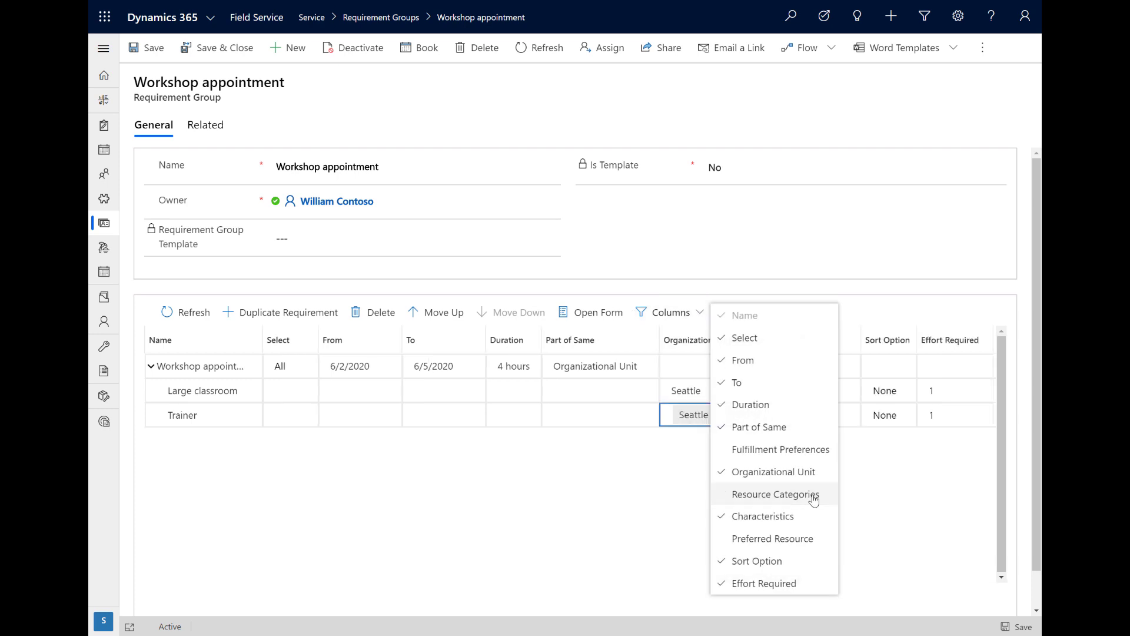
{"action": "left_click", "coordinate": [953, 473]}
{"action": "left_click", "coordinate": [814, 416]}
{"action": "type", "text": "c"}
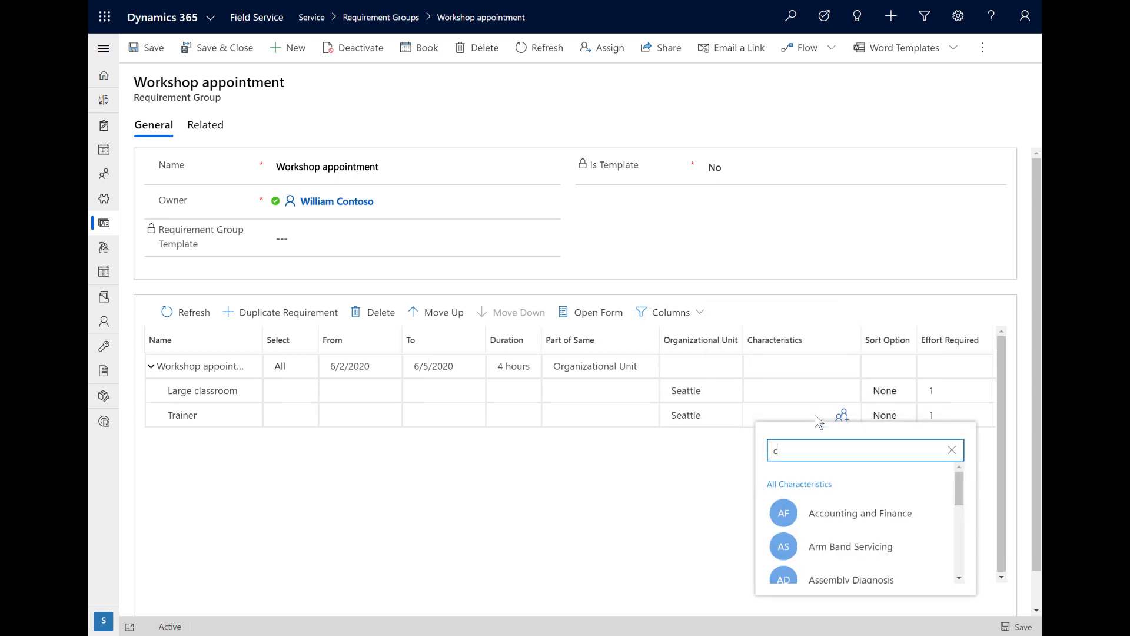
{"action": "type", "text": "#"}
{"action": "scroll", "coordinate": [903, 514], "scroll_direction": "down", "scroll_amount": 2}
{"action": "scroll", "coordinate": [871, 512], "scroll_direction": "down", "scroll_amount": 3}
{"action": "left_click", "coordinate": [840, 509]}
Step: Set the sort option to Randomized for both Large classroom and Trainer
{"action": "left_click", "coordinate": [895, 388]}
{"action": "left_click", "coordinate": [891, 390]}
{"action": "left_click", "coordinate": [884, 454]}
{"action": "left_click", "coordinate": [888, 415]}
{"action": "left_click", "coordinate": [900, 415]}
{"action": "left_click", "coordinate": [844, 471]}
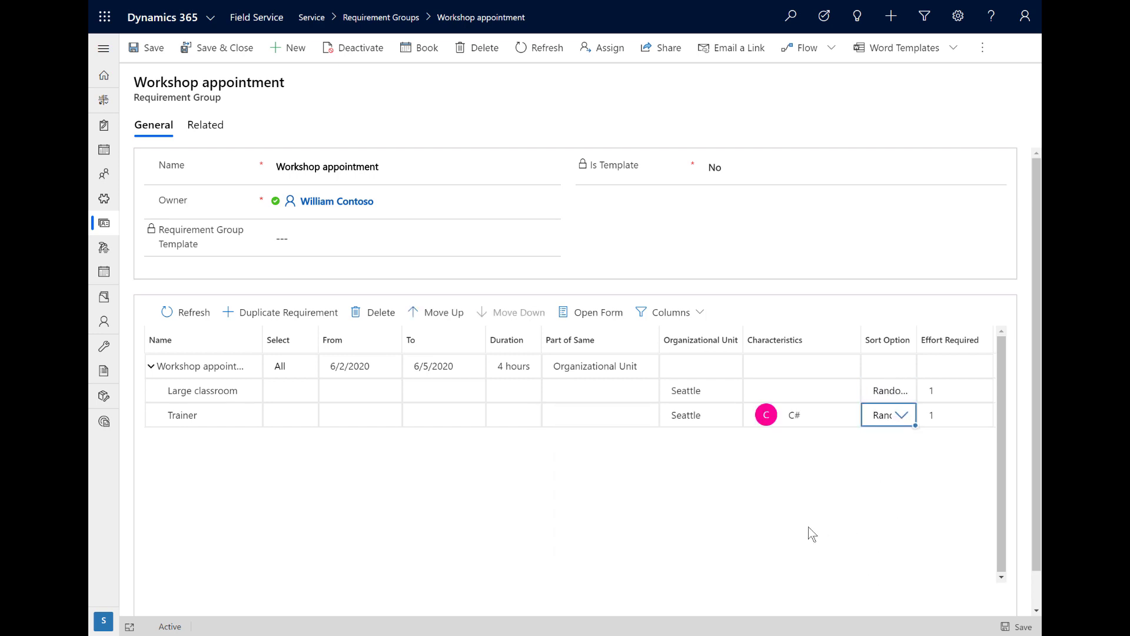
{"action": "left_click", "coordinate": [254, 394]}
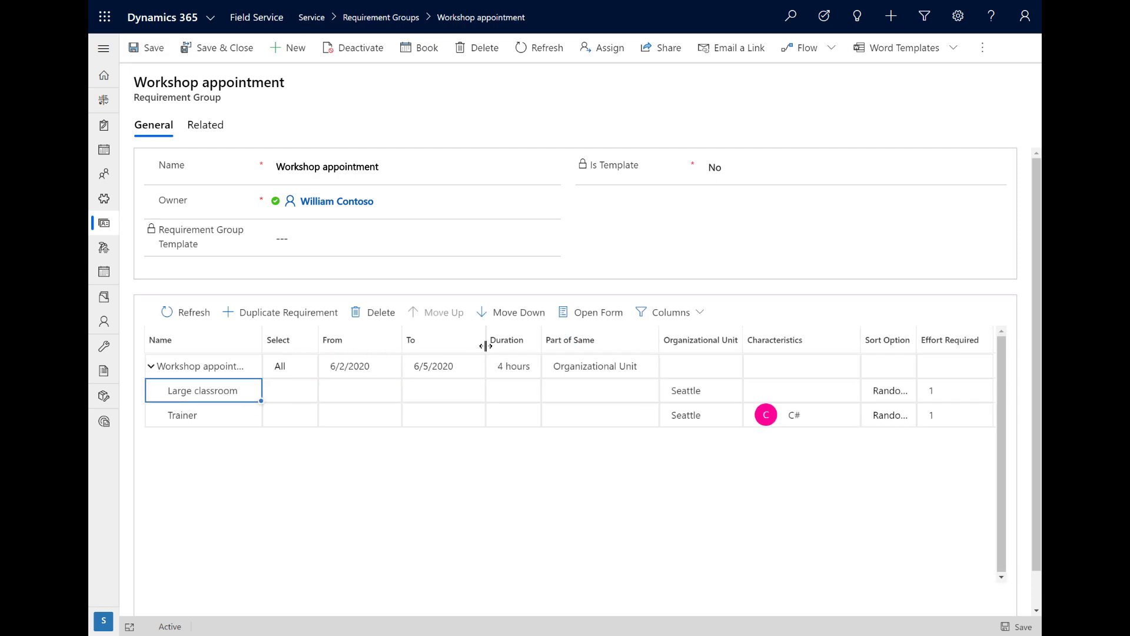
Step: Set Large classroom's resource type to Facility and save the requirement
{"action": "left_click", "coordinate": [595, 311]}
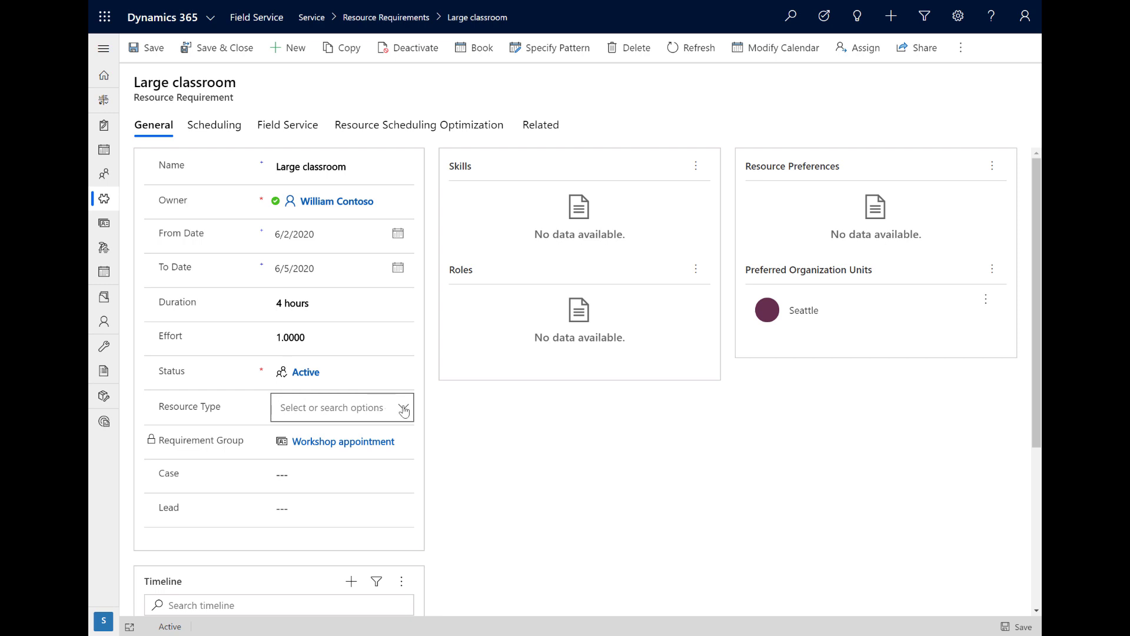
{"action": "left_click", "coordinate": [404, 406]}
{"action": "left_click_drag", "start_coordinate": [410, 481], "coordinate": [401, 524]}
{"action": "left_click", "coordinate": [318, 516]}
{"action": "left_click", "coordinate": [520, 526]}
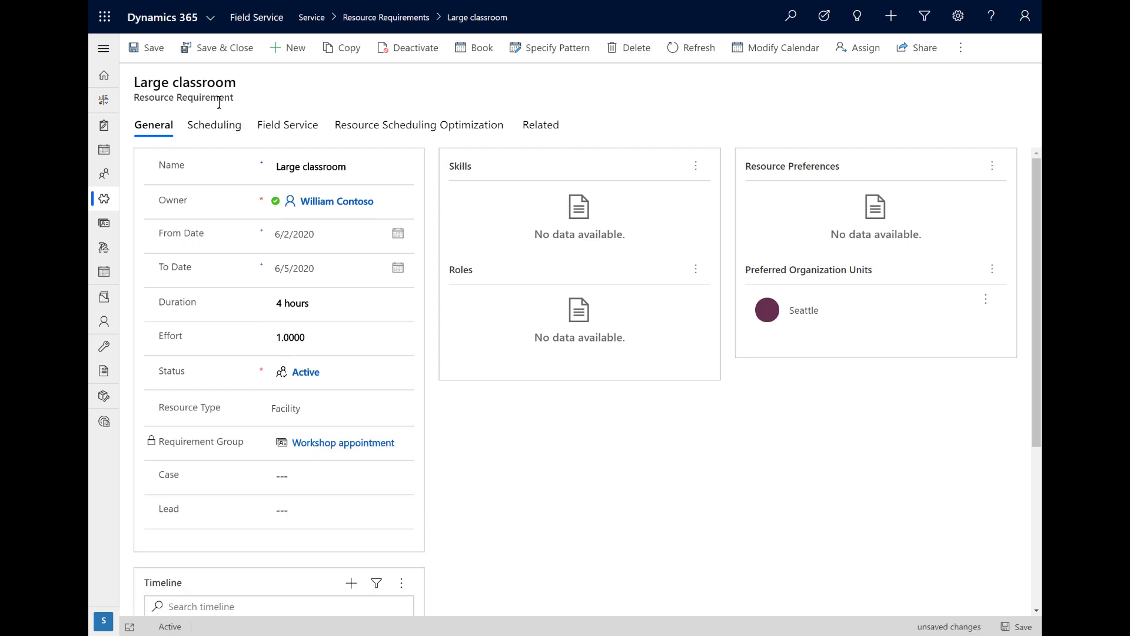
{"action": "left_click", "coordinate": [217, 47]}
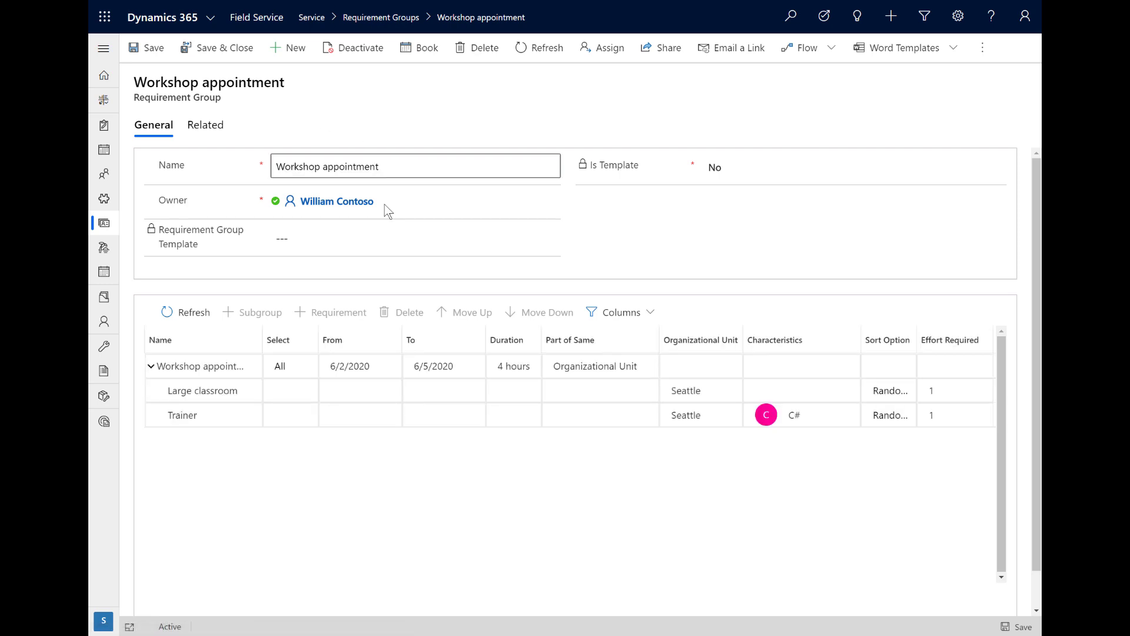
Step: Set Trainer's resource types to Contact and User and save the requirement
{"action": "left_click", "coordinate": [213, 426]}
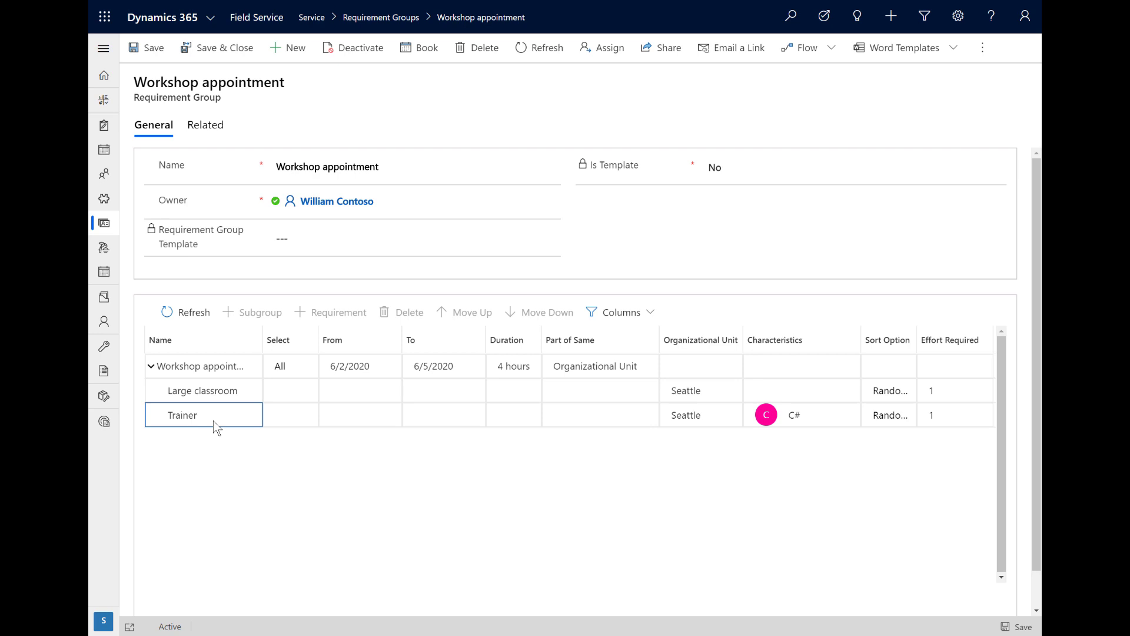
{"action": "left_click", "coordinate": [213, 420]}
{"action": "left_click", "coordinate": [591, 312]}
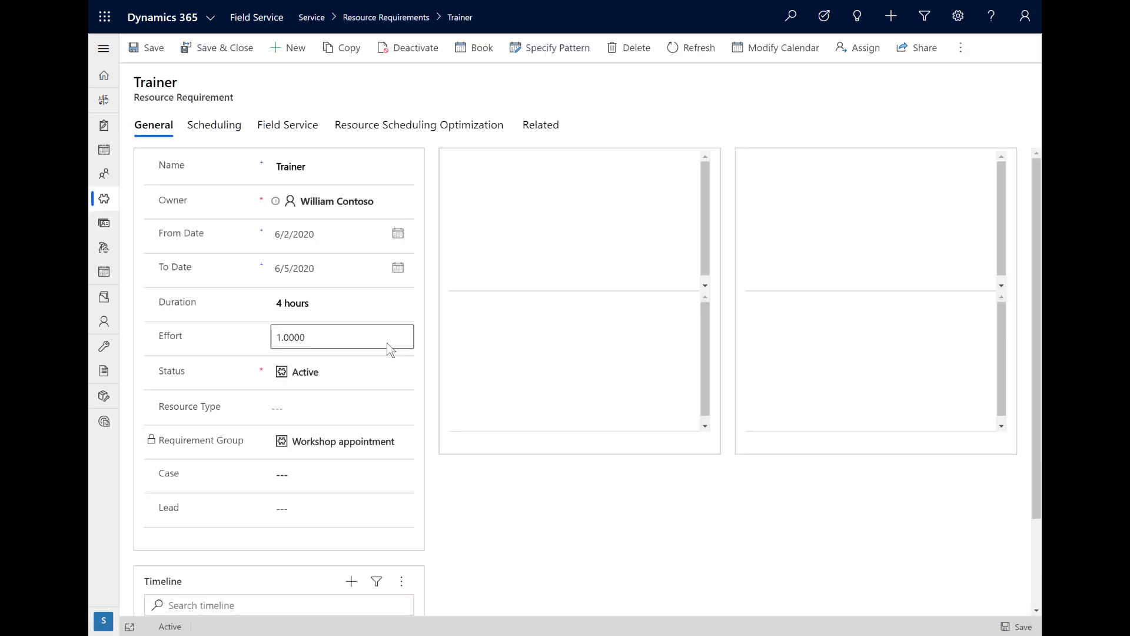
{"action": "left_click", "coordinate": [403, 414]}
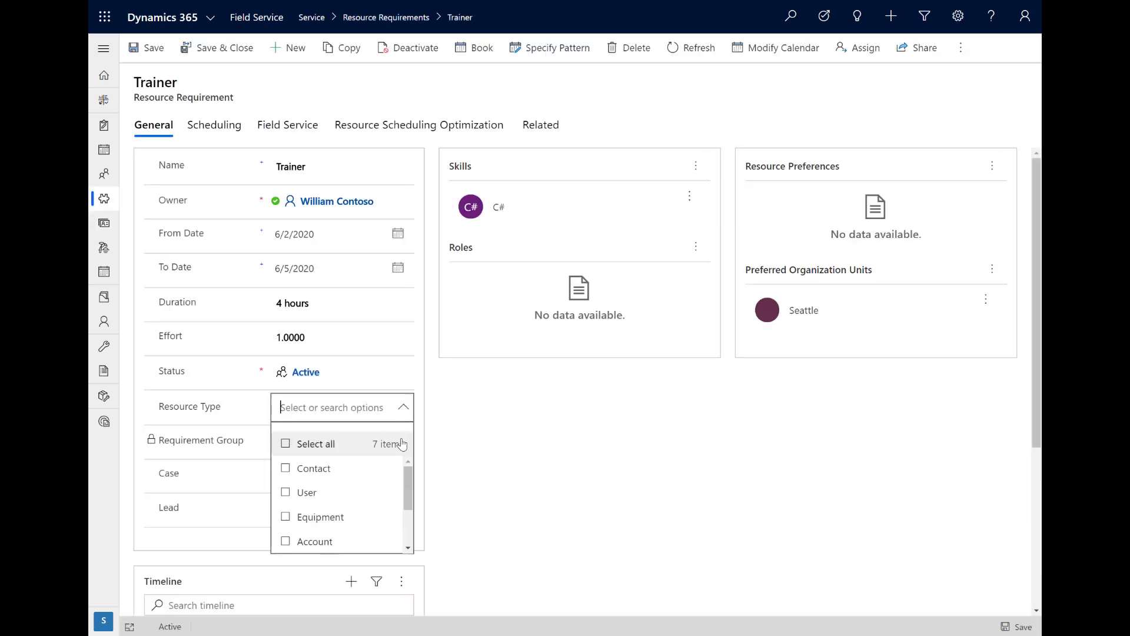
{"action": "left_click", "coordinate": [285, 469]}
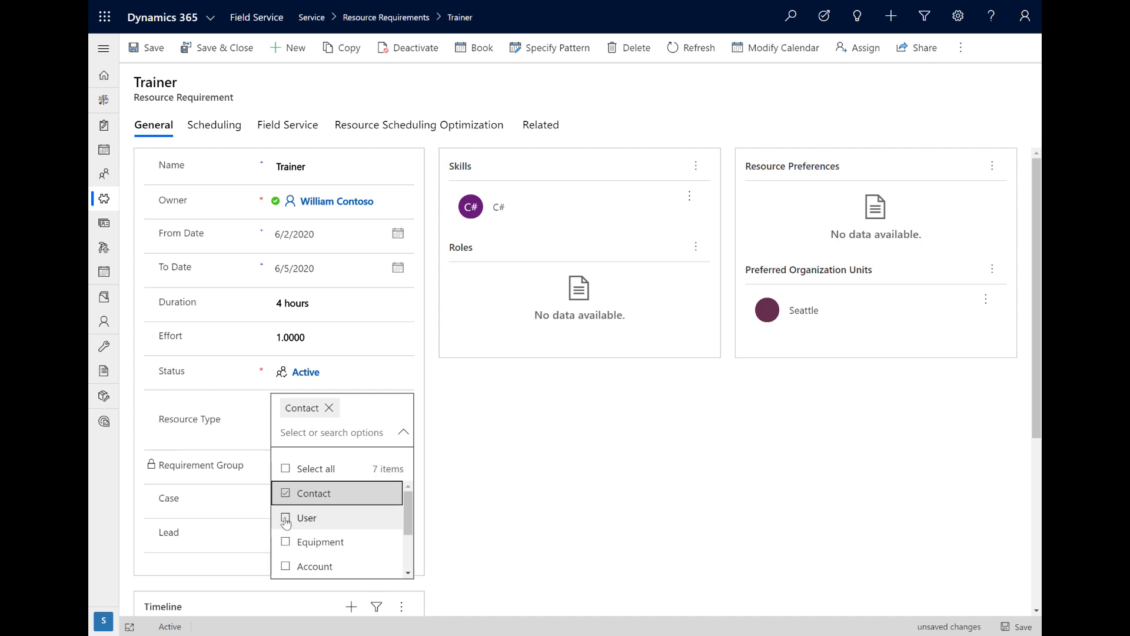
{"action": "left_click", "coordinate": [283, 518]}
{"action": "left_click", "coordinate": [549, 524]}
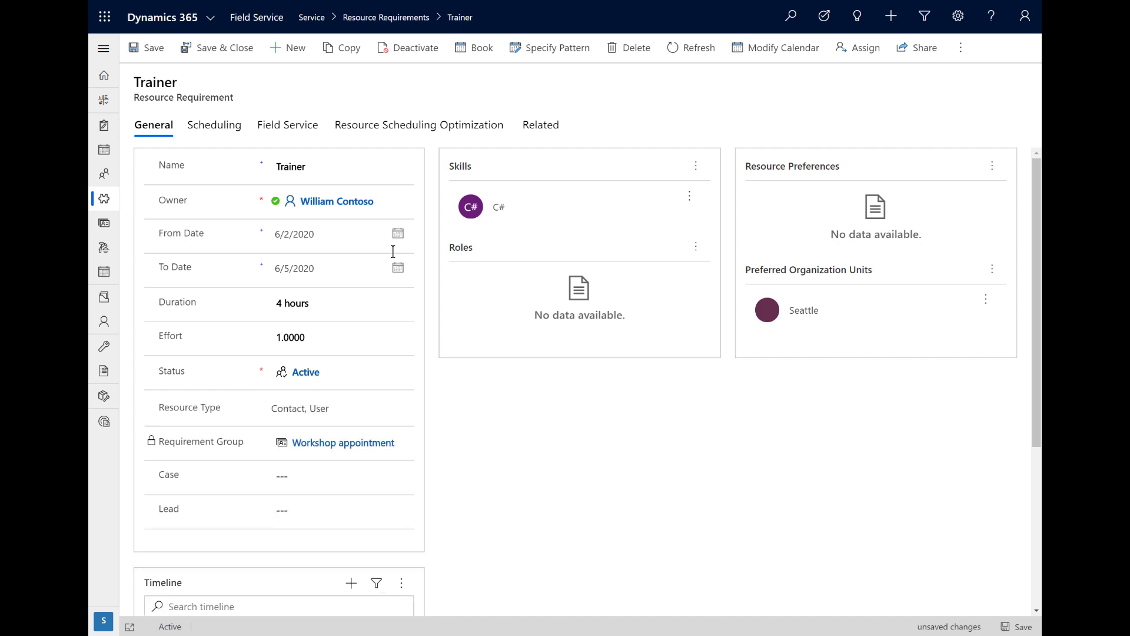
{"action": "left_click", "coordinate": [248, 54]}
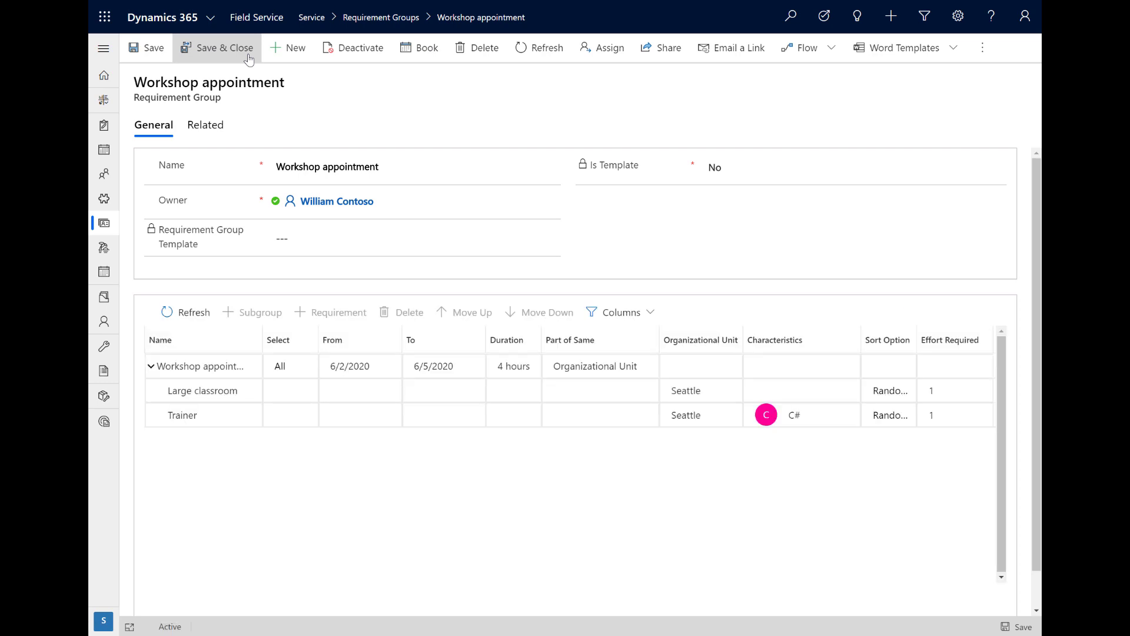
Step: Book the trainer and Large classroom - Seattle team for 6/2/2020, then list active requirement groups
{"action": "left_click", "coordinate": [419, 47]}
{"action": "left_click", "coordinate": [142, 88]}
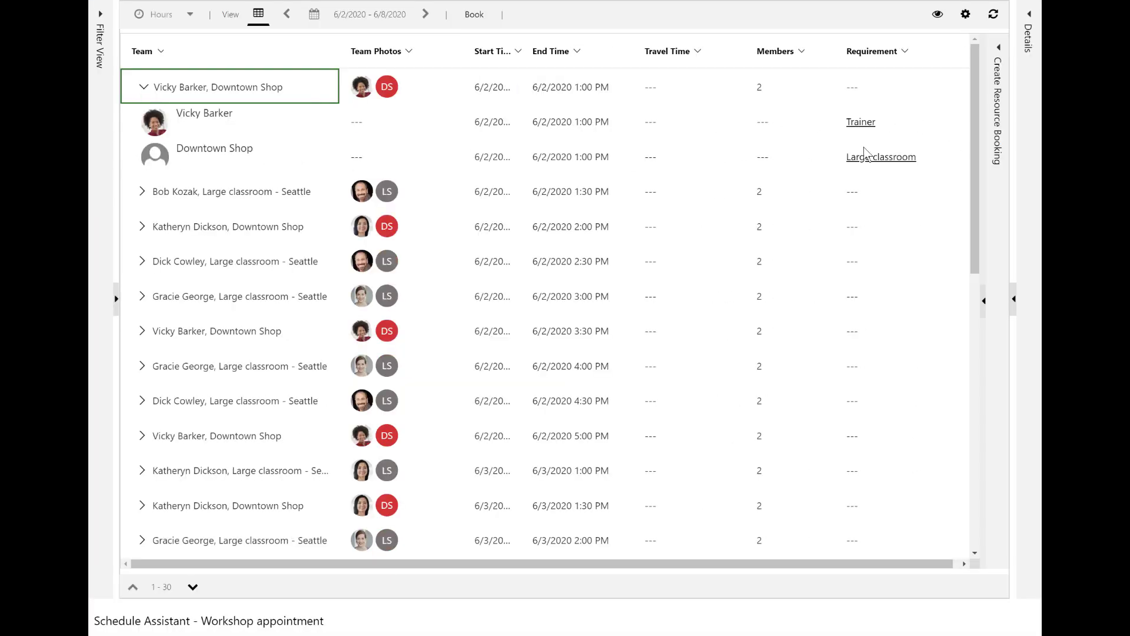
{"action": "left_click", "coordinate": [143, 88]}
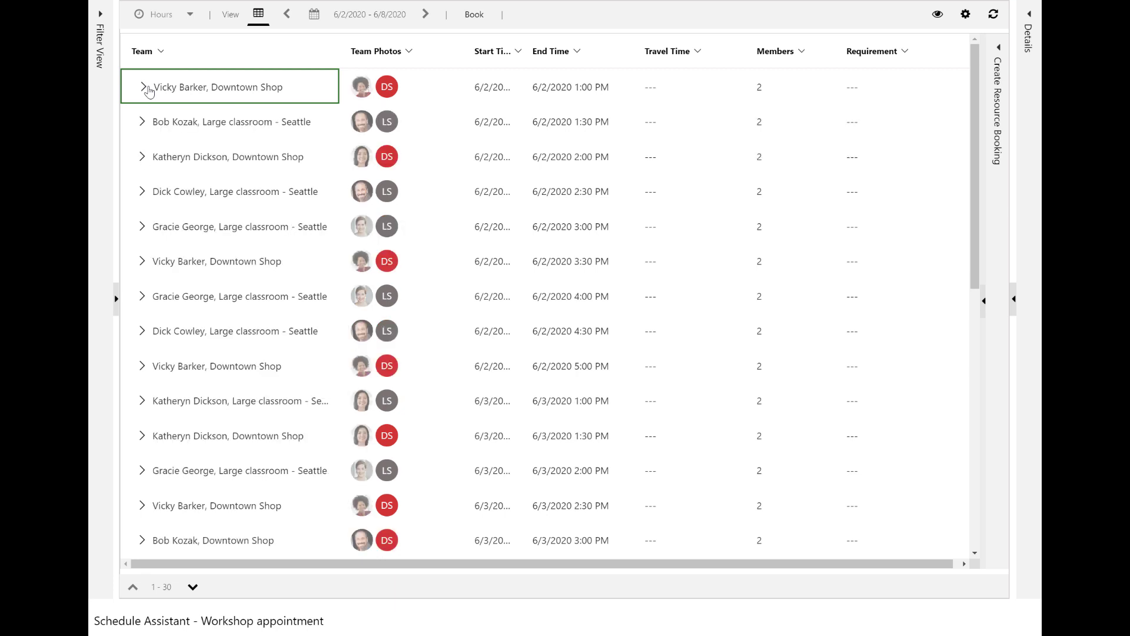
{"action": "left_click", "coordinate": [142, 123]}
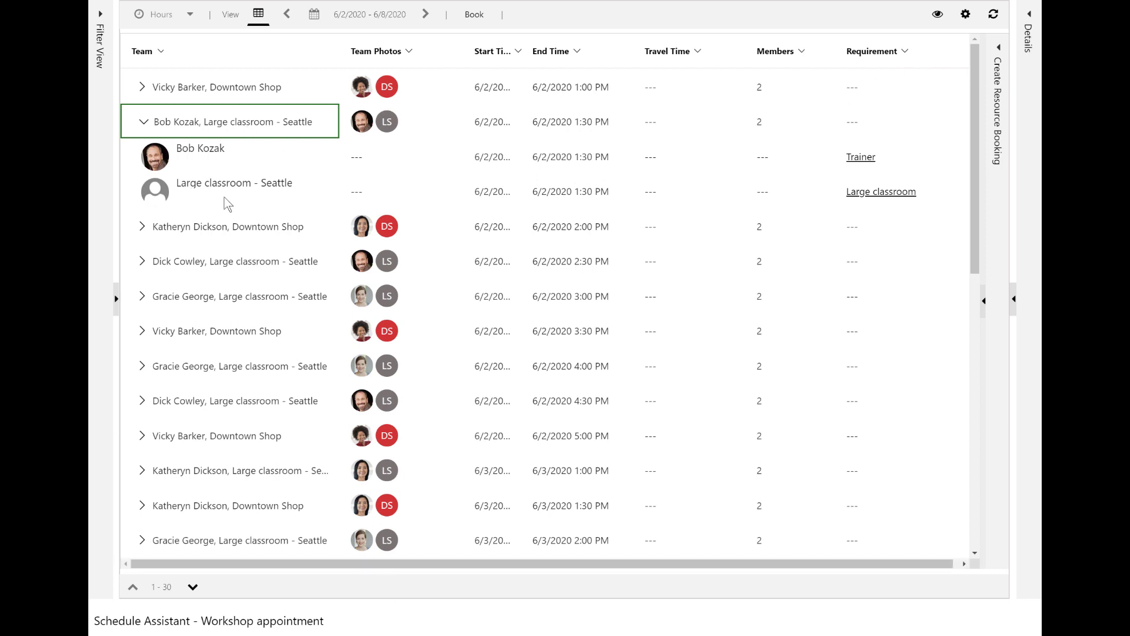
{"action": "left_click", "coordinate": [143, 228]}
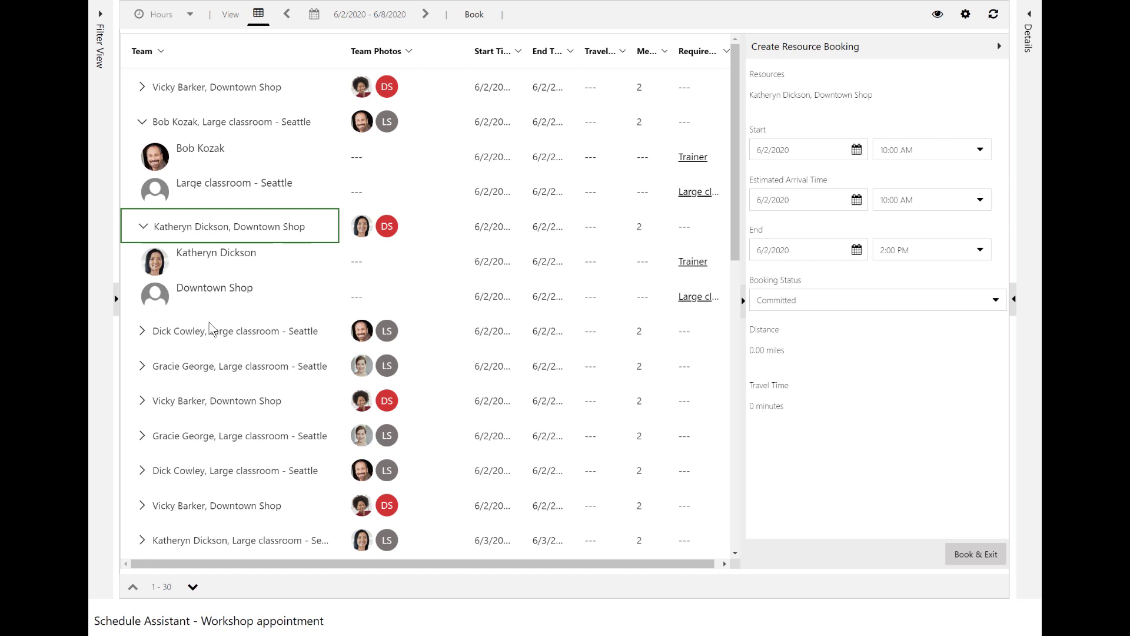
{"action": "left_click", "coordinate": [143, 332]}
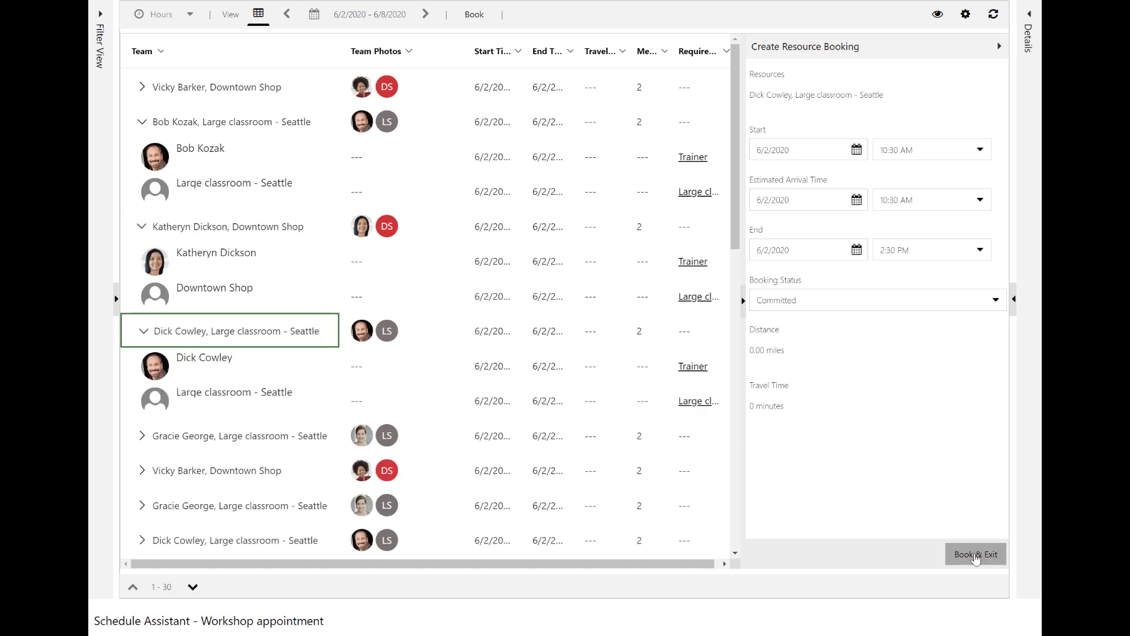
{"action": "left_click", "coordinate": [974, 554]}
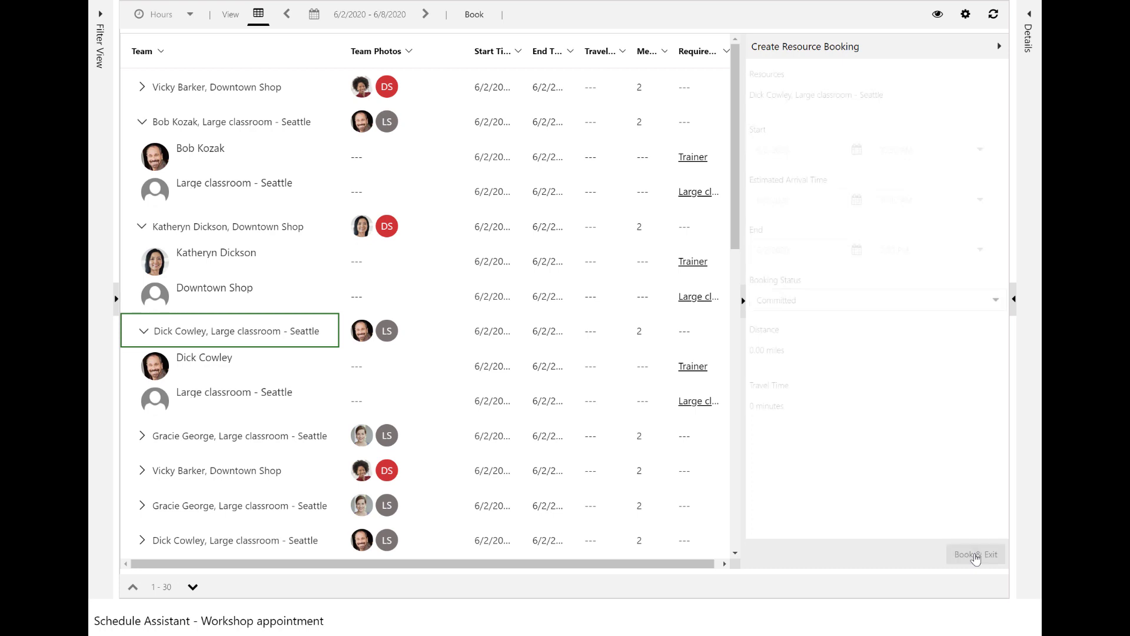
{"action": "left_click", "coordinate": [170, 357]}
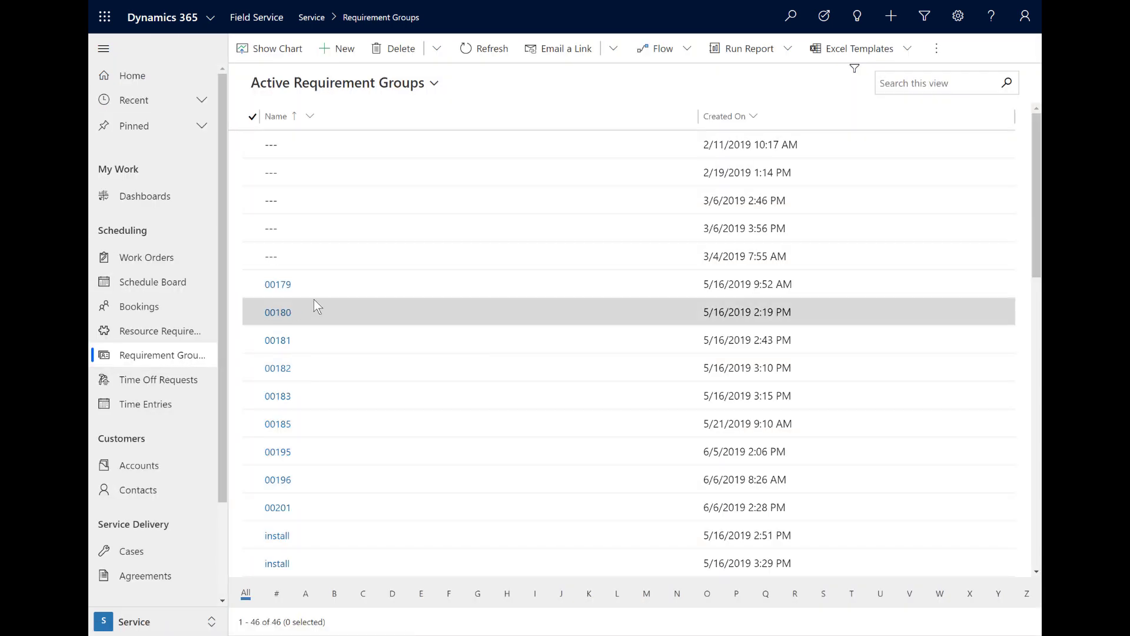
Step: Open requirement group 00179 and widen the Characteristics column to show full names
{"action": "left_click", "coordinate": [252, 283]}
{"action": "double_click", "coordinate": [351, 296]}
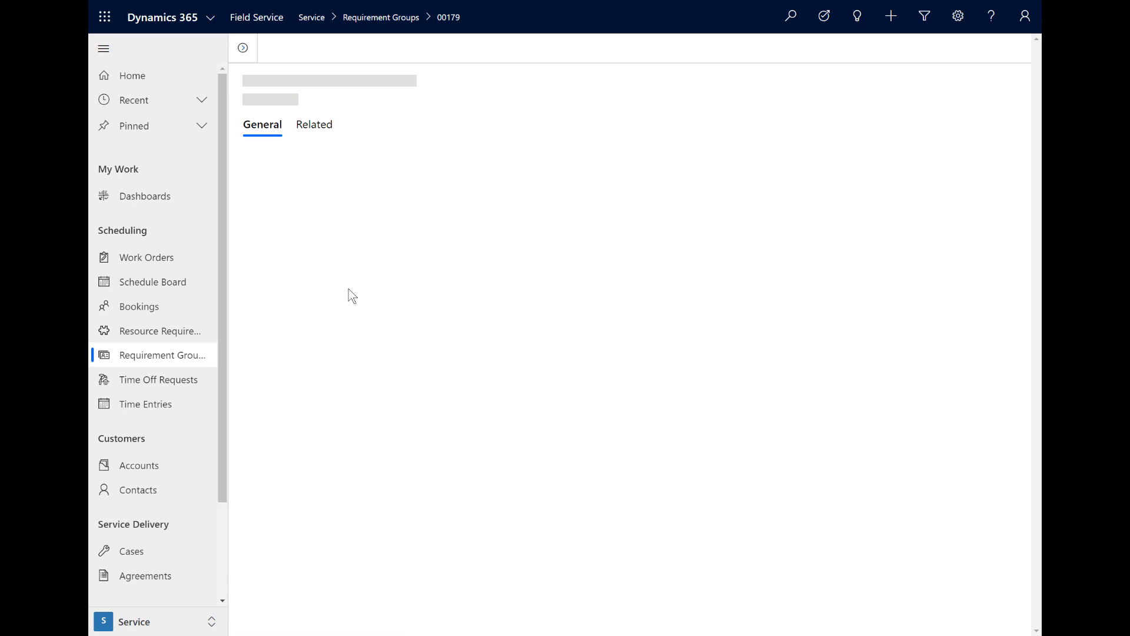
{"action": "left_click", "coordinate": [103, 50]}
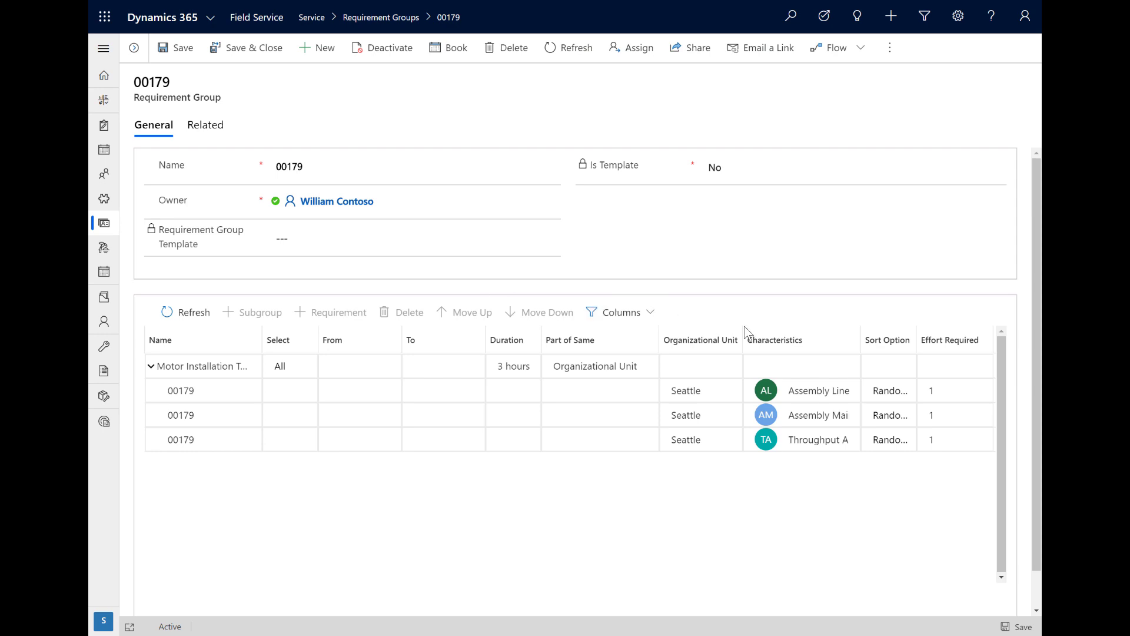
{"action": "left_click_drag", "start_coordinate": [743, 340], "coordinate": [709, 338]}
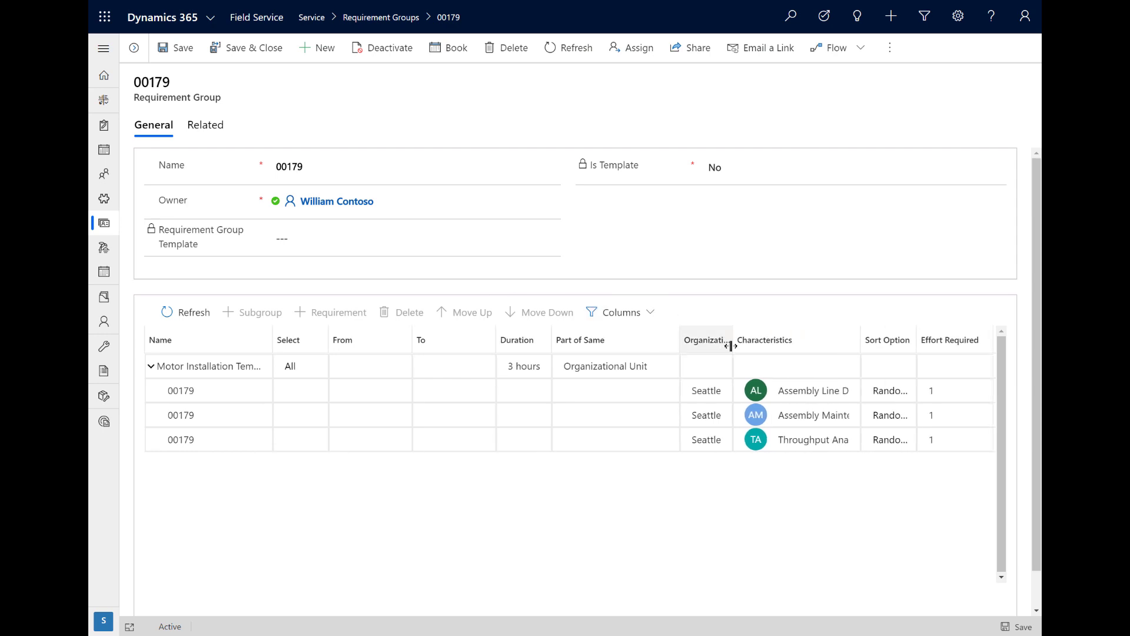
{"action": "left_click_drag", "start_coordinate": [861, 337], "coordinate": [910, 330]}
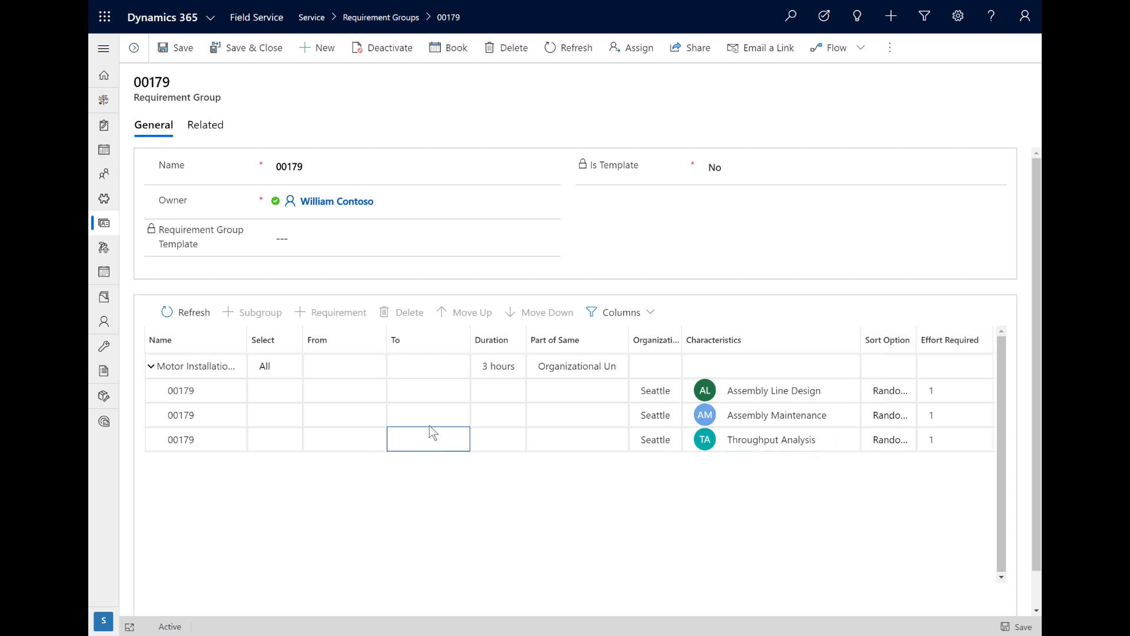
Step: Run the schedule assistant for 00179 and expand the first suggested team
{"action": "left_click", "coordinate": [449, 52]}
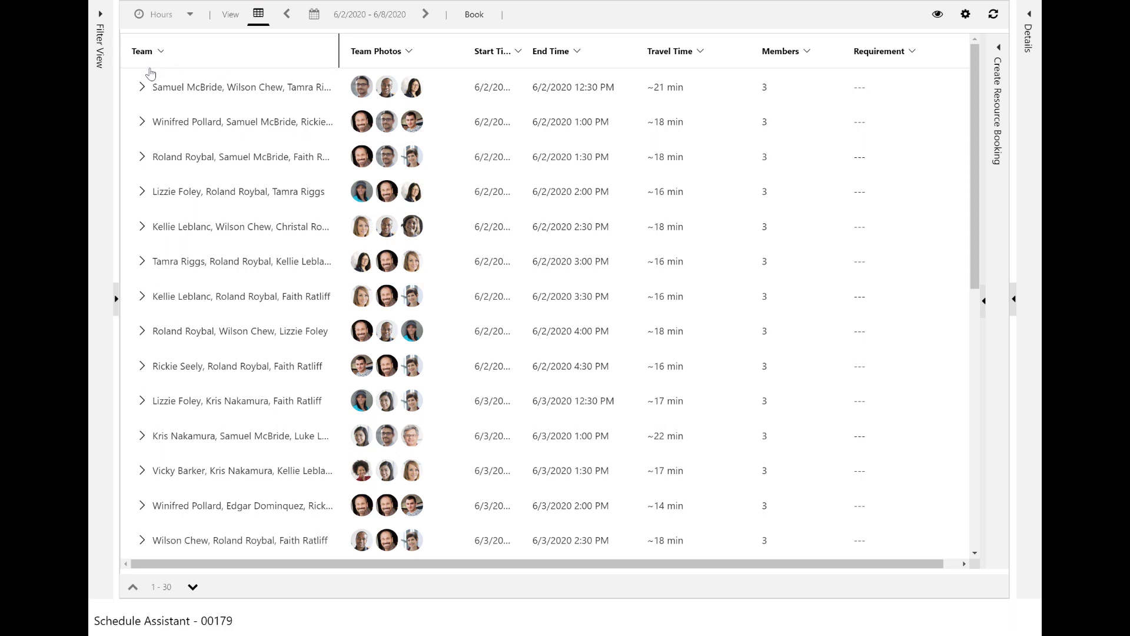
{"action": "left_click", "coordinate": [142, 88]}
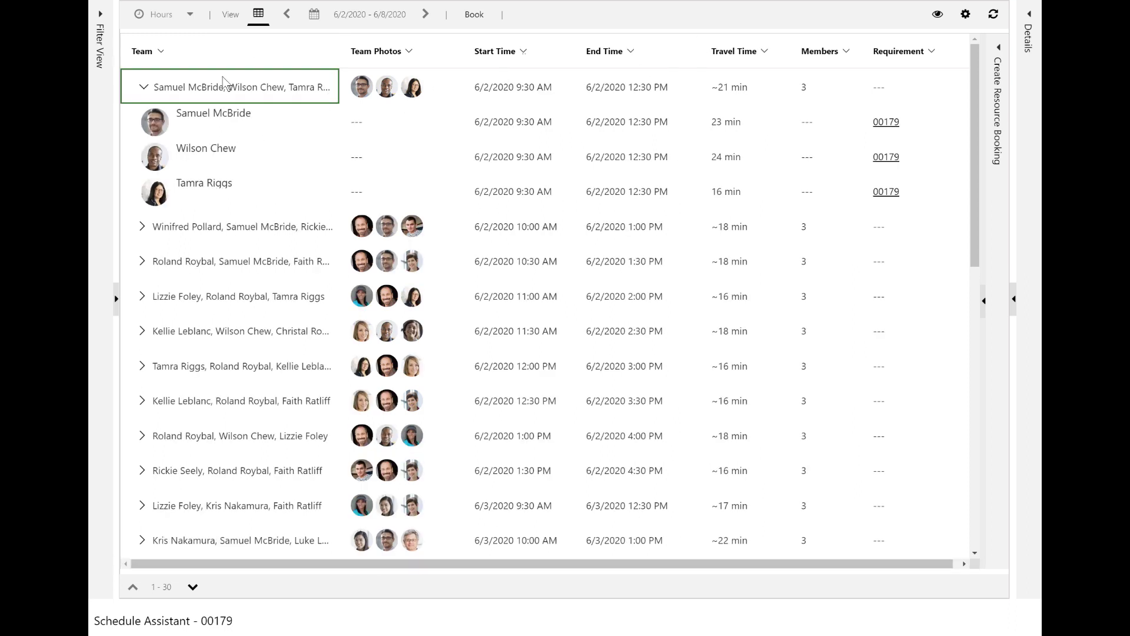
{"action": "left_click", "coordinate": [200, 120]}
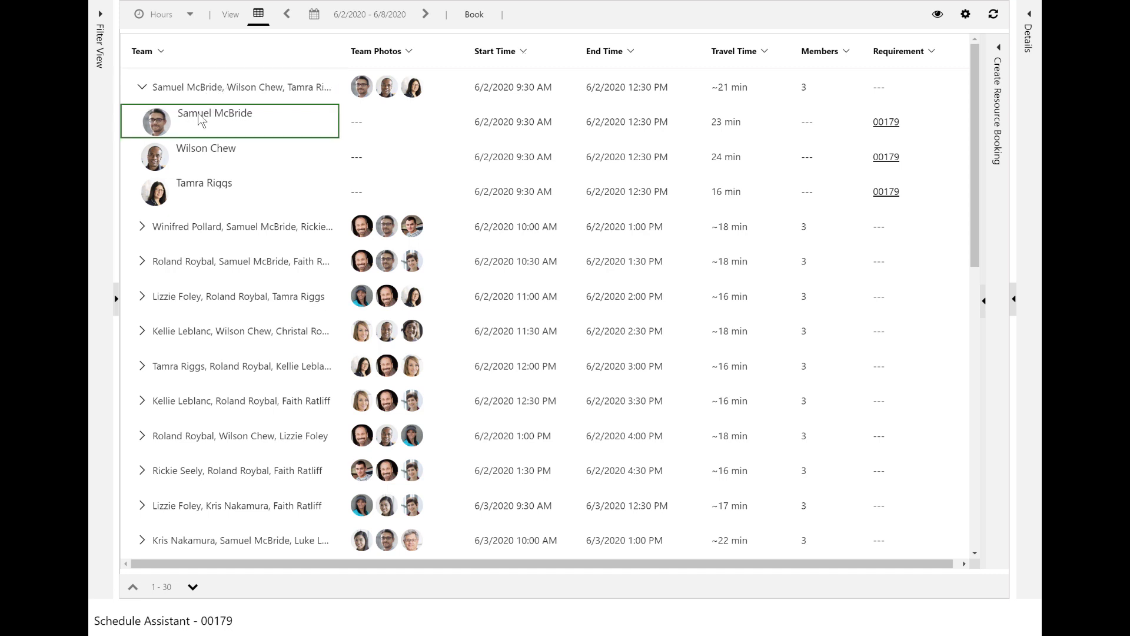